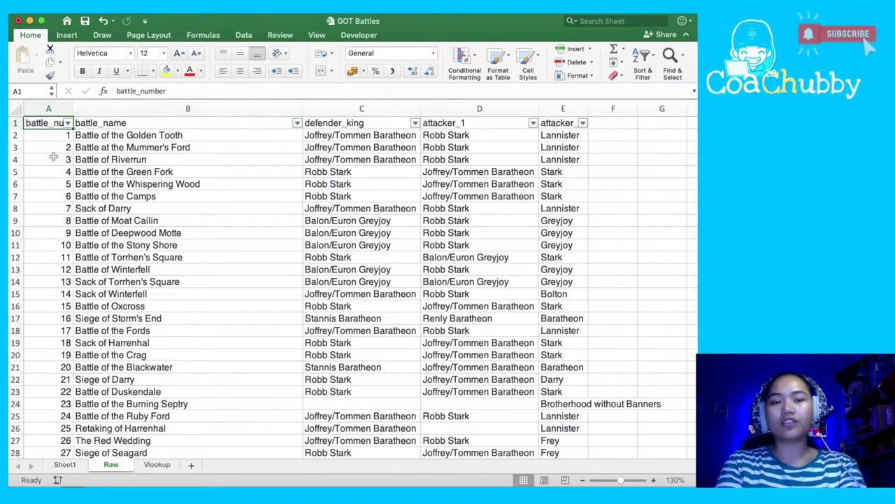
Review the header cells in row 1 of the Raw sheet, from battle_number through attacker_2
key(Right)
key(Right)
key(Right)
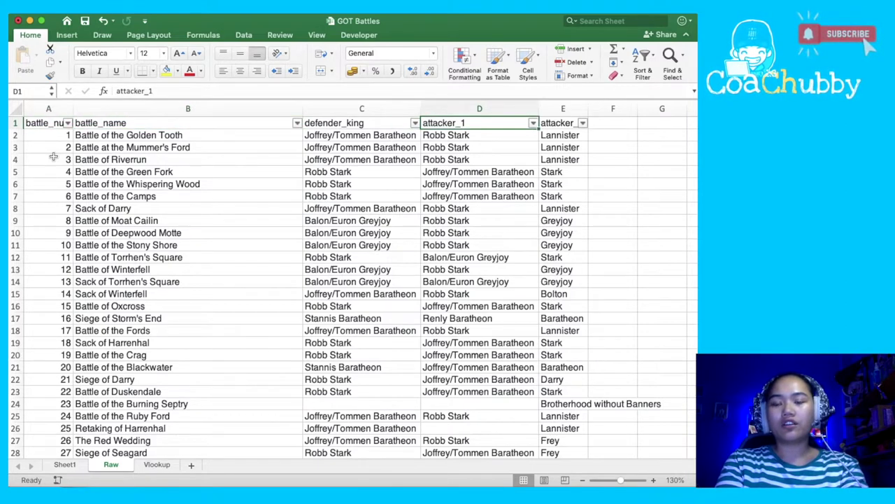
key(Right)
key(Left)
key(Left)
key(Left)
key(Left)
key(Right)
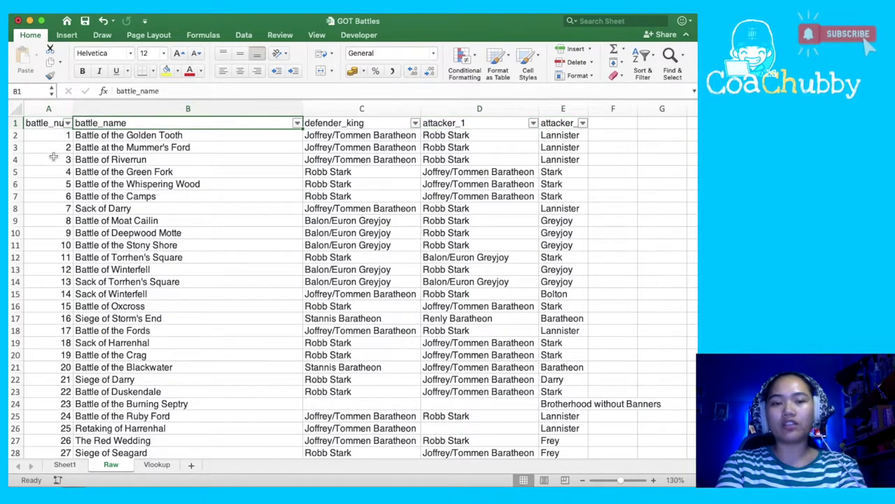
key(Right)
key(Right)
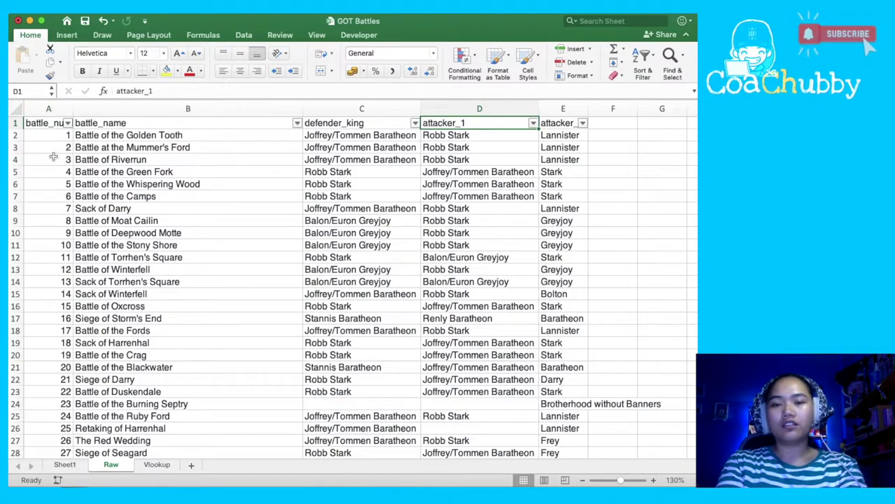
key(Left)
key(Right)
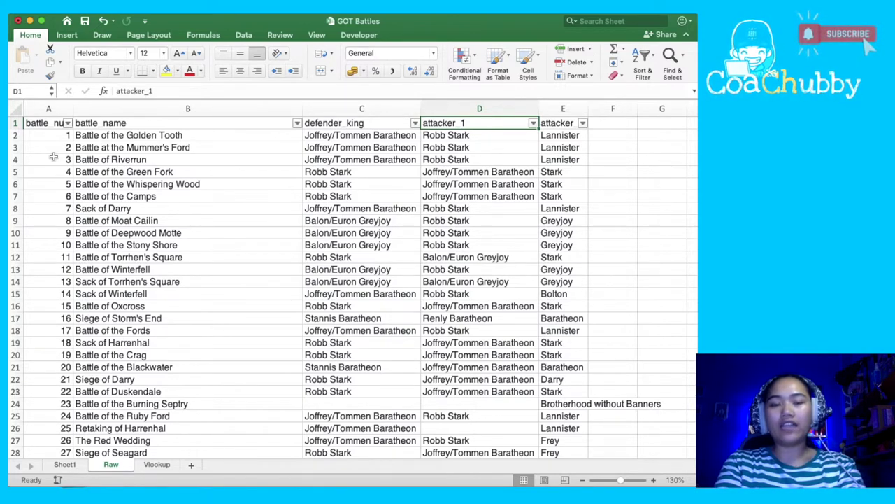
key(Left)
key(Left)
key(Left)
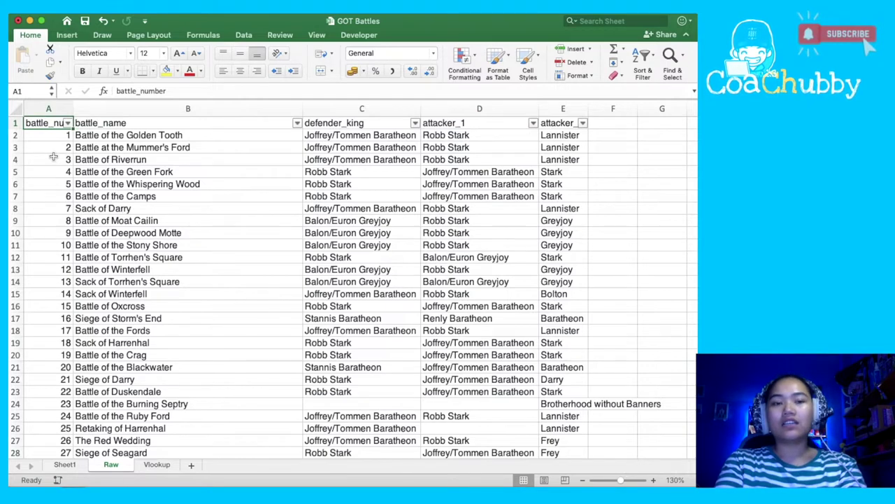
key(Right)
key(Right)
key(Right)
key(Right)
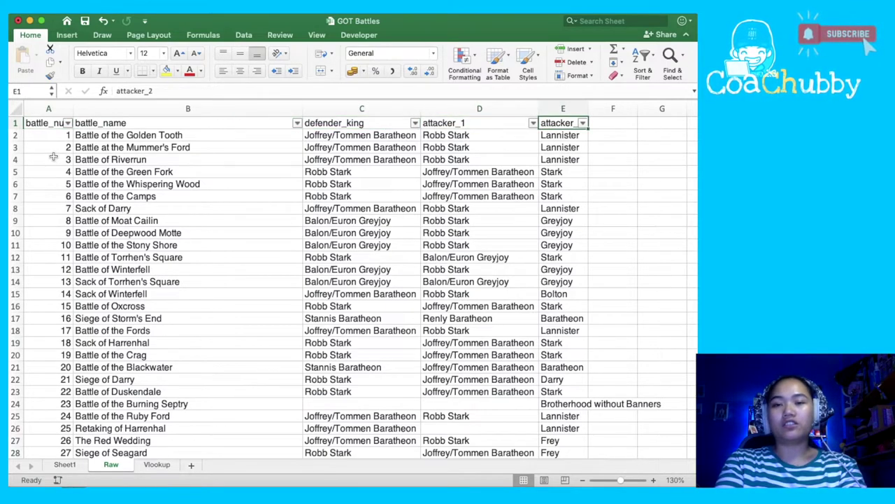
Enter 1, 2, 3 and 4 in cells F2 to F5, leaving header cell F1 empty
key(Right)
key(Down)
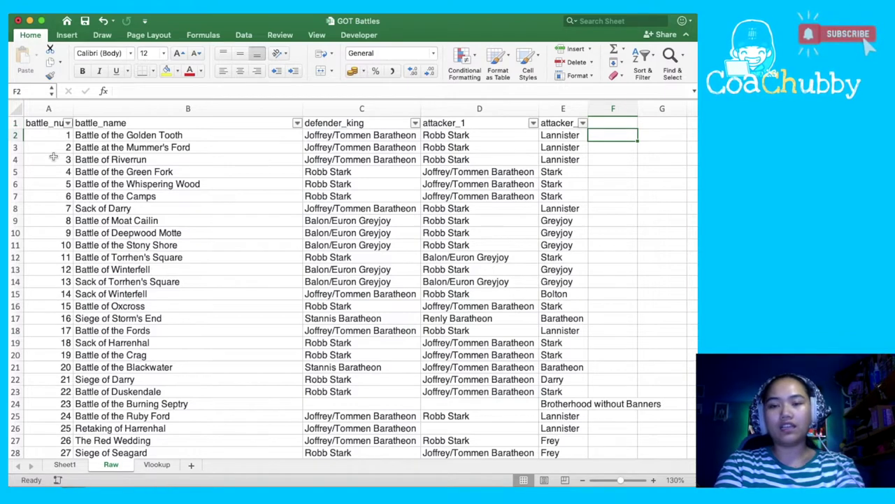
text(1)
key(Return)
text(2)
key(Return)
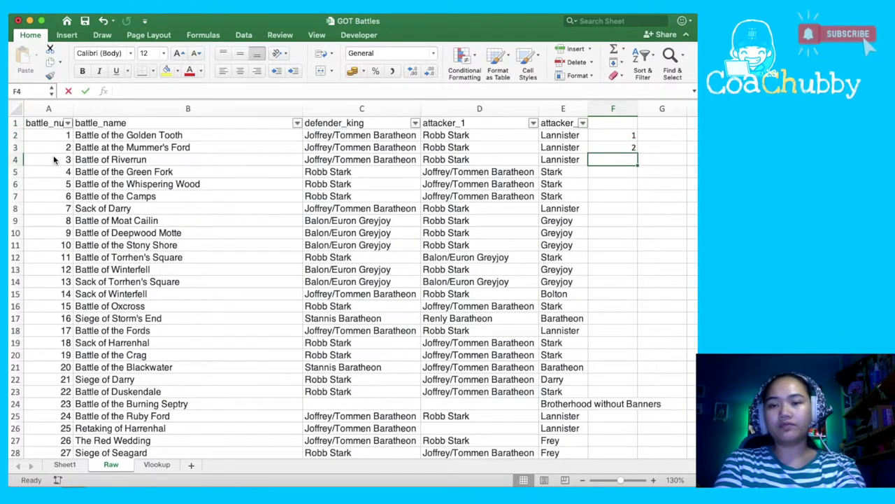
text(3)
key(Return)
text(4)
key(Return)
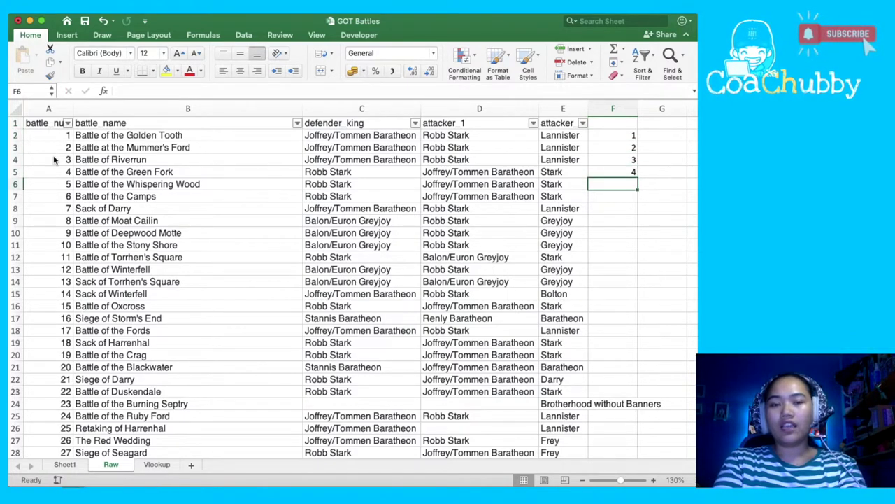
Try to create a PivotTable from the range Raw!$A$1:$F$39, then cancel it
click(67, 35)
click(35, 60)
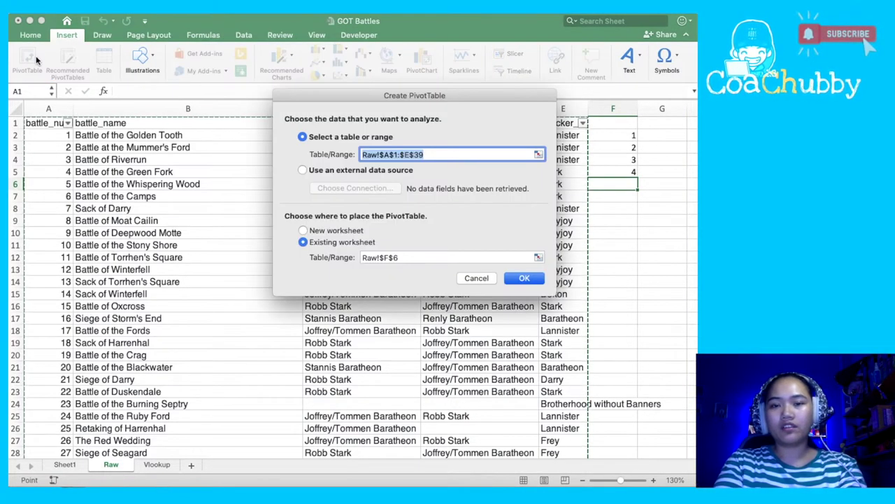
click(411, 154)
key(BackSpace)
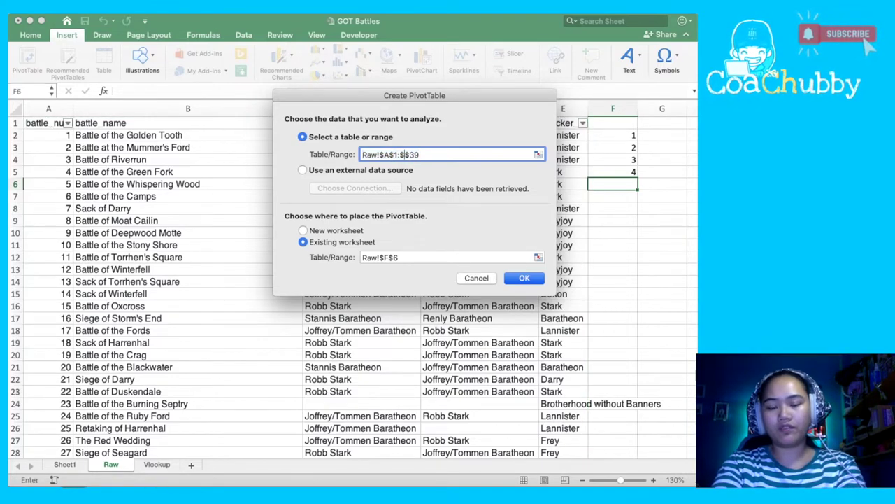
text(F)
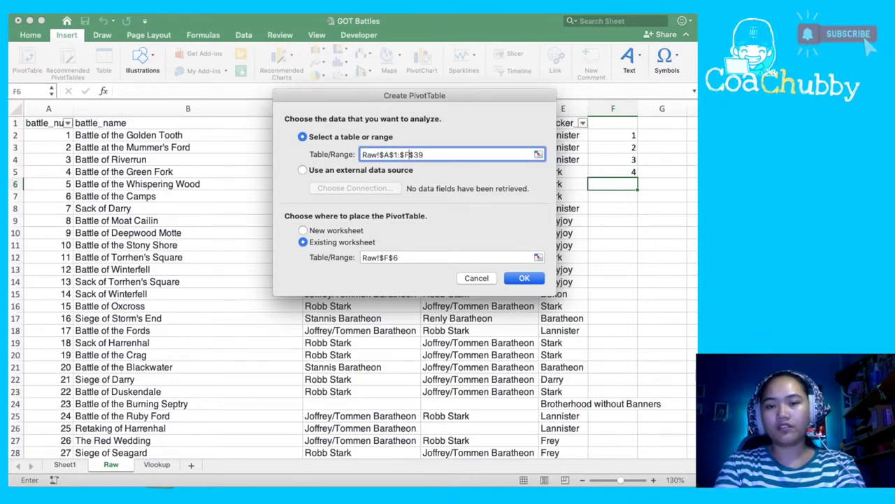
click(524, 279)
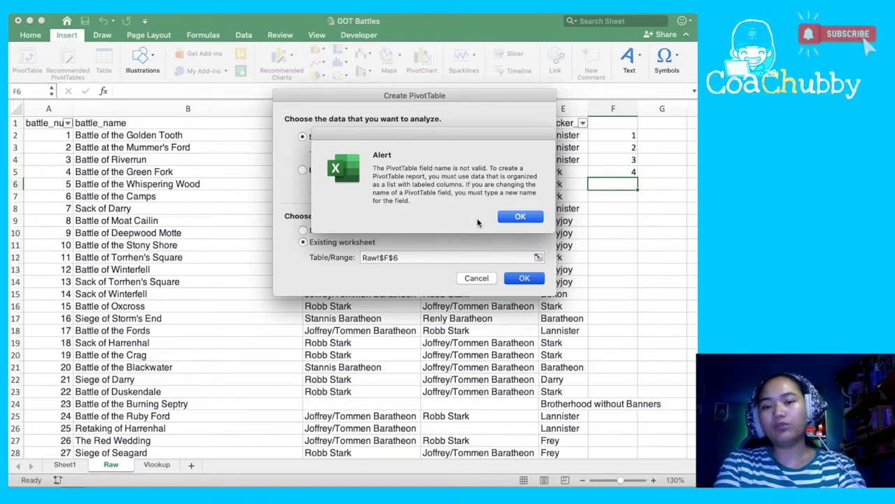
click(525, 218)
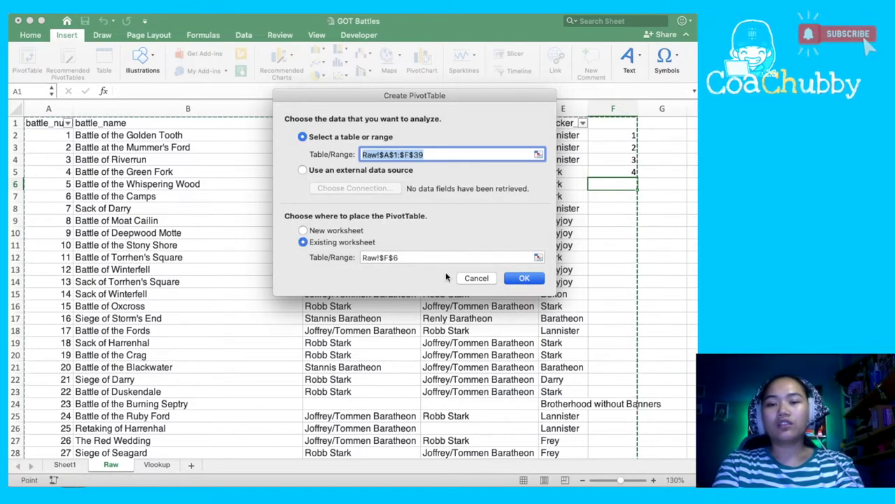
click(477, 278)
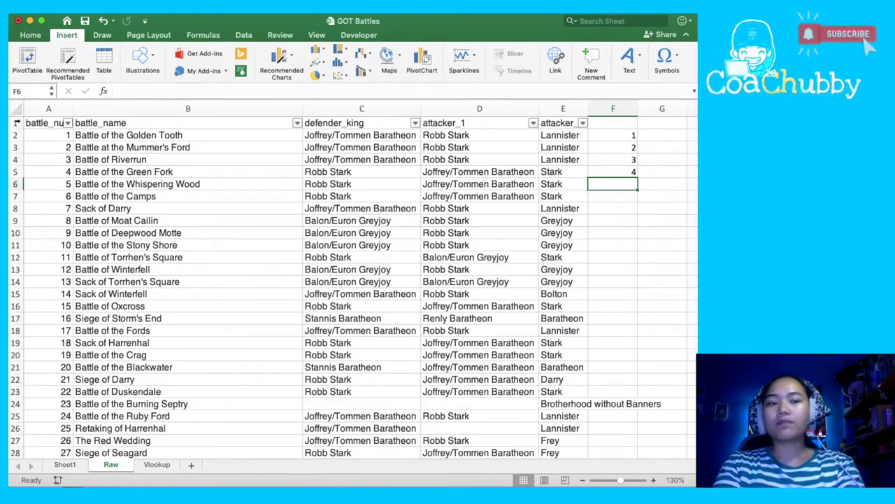
Undo the number entries in column F
click(631, 108)
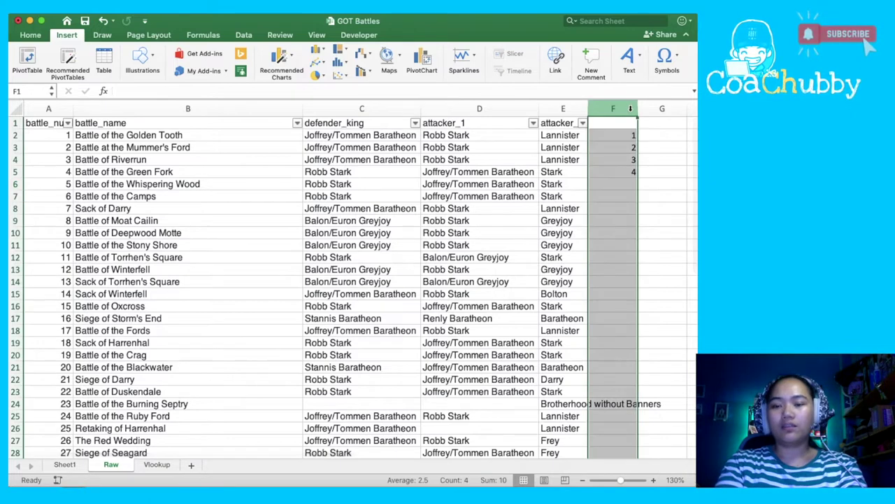
key(super+z)
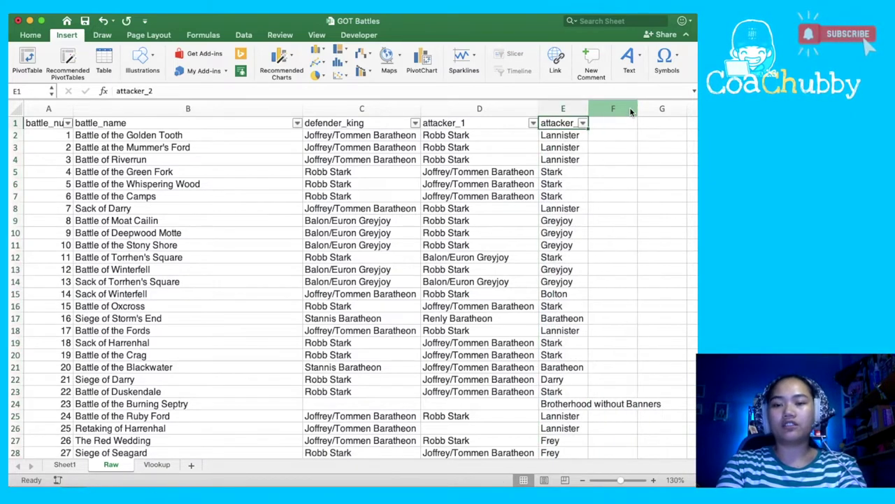
Select the full battle table from A1 through E39, starting at the battle_number header
key(Left)
key(Left)
key(Left)
key(Left)
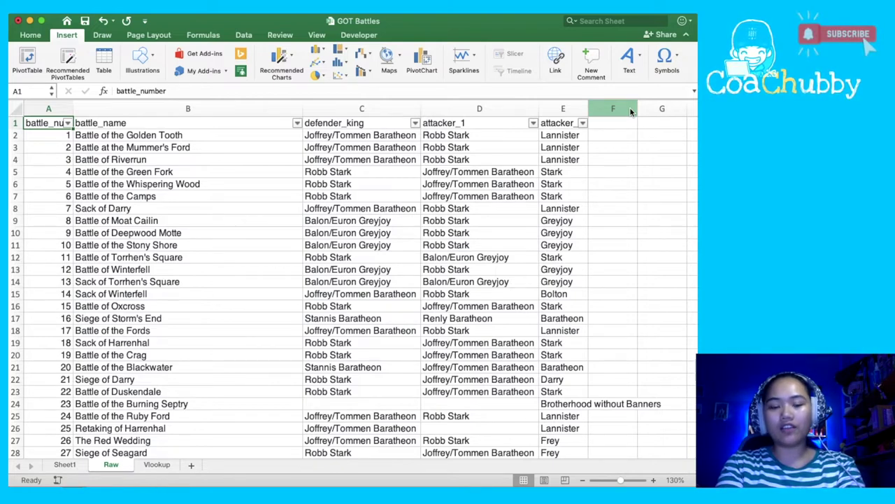
key(super+shift+Down)
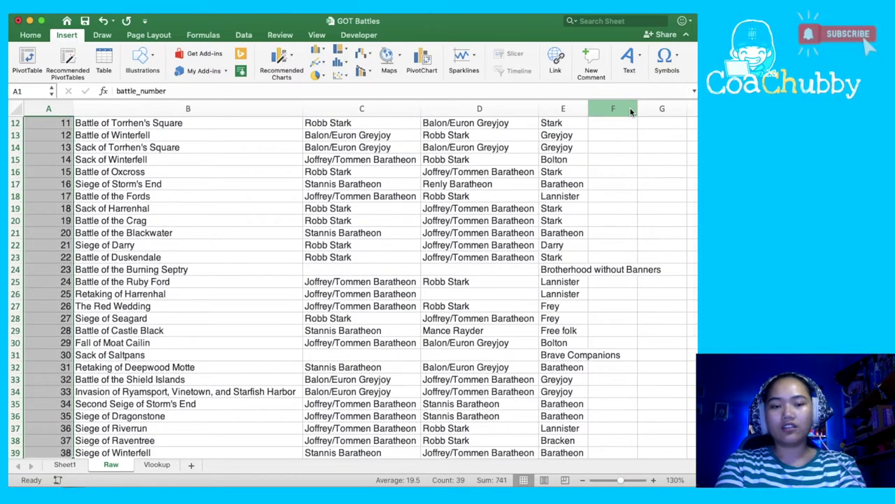
key(super+Up)
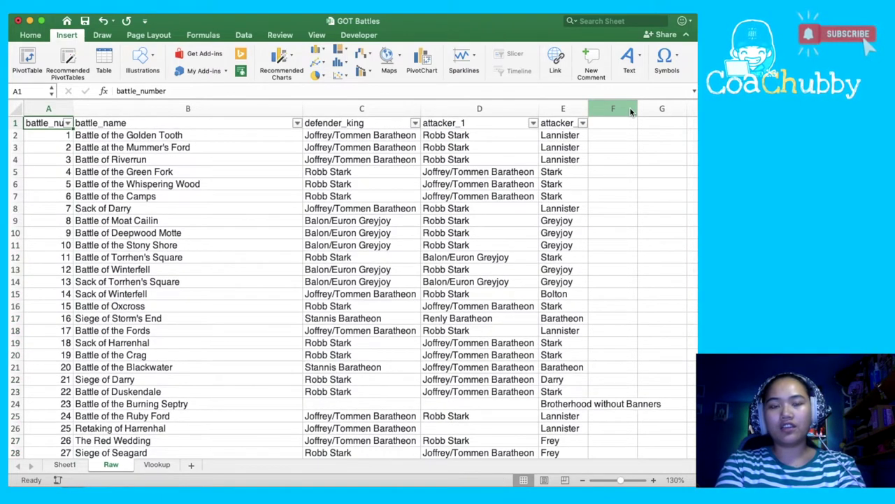
key(super+shift+Down)
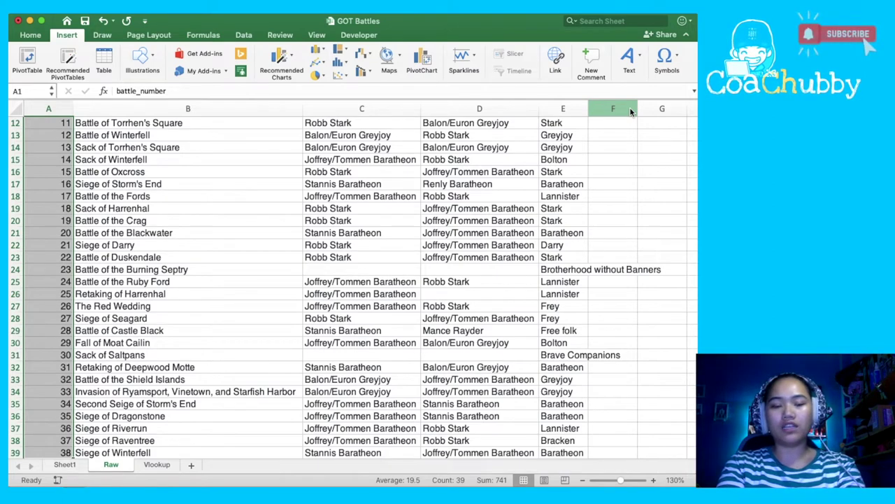
key(super+shift+Right)
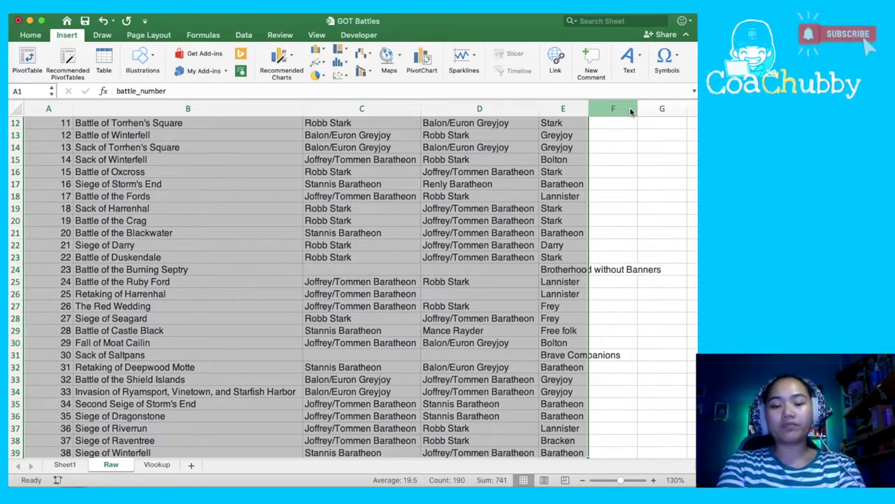
Enter 40 in cell A41, leaving row 40 blank beneath the last battle record
key(Up)
key(super+Down)
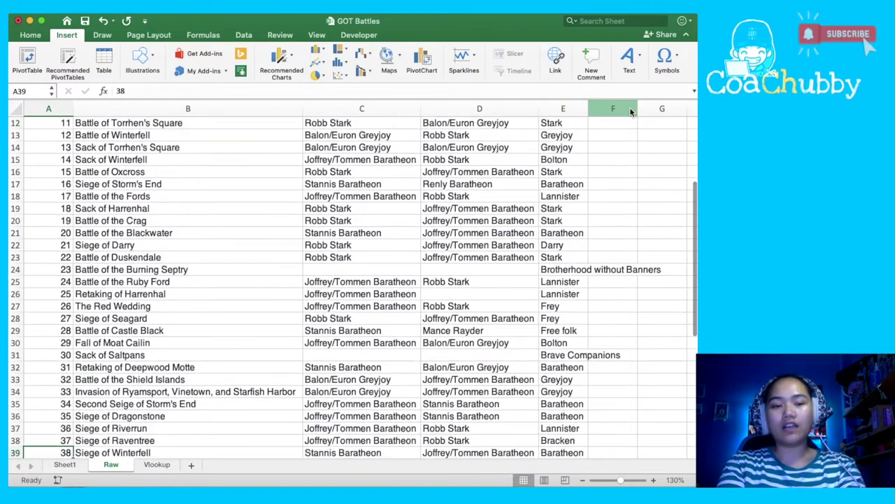
key(Down)
key(Down)
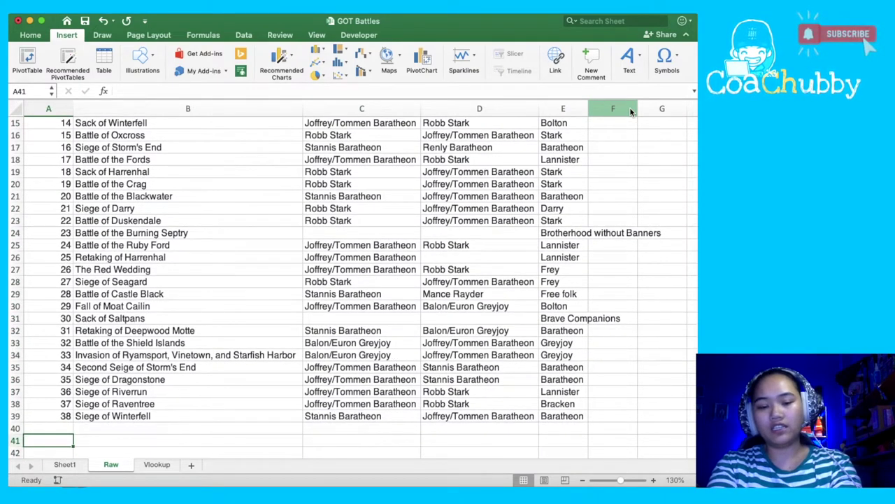
text(40)
key(Up)
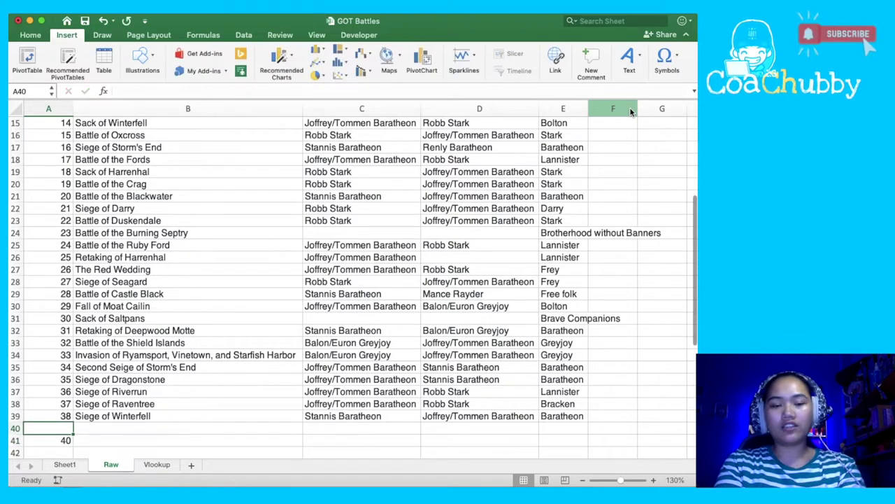
Select the battle_number column from its header and check how far the selection extends around blank row 40
key(Up)
key(Up)
key(Up)
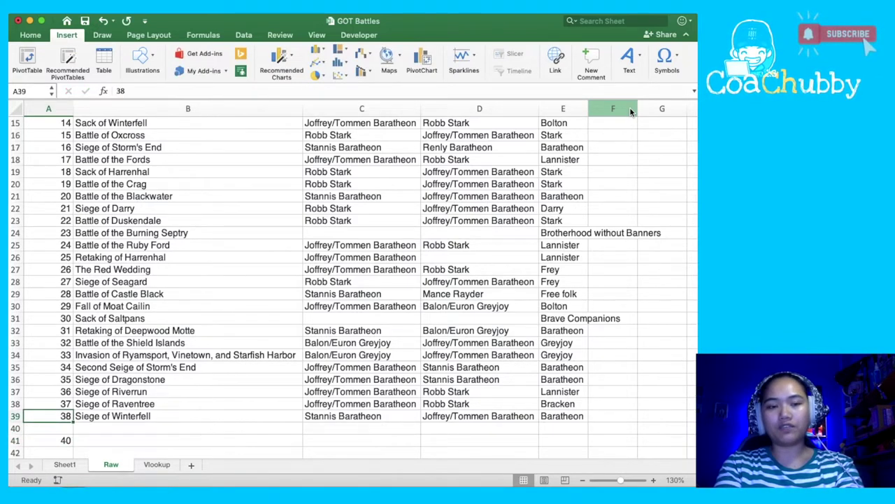
key(ctrl+Up)
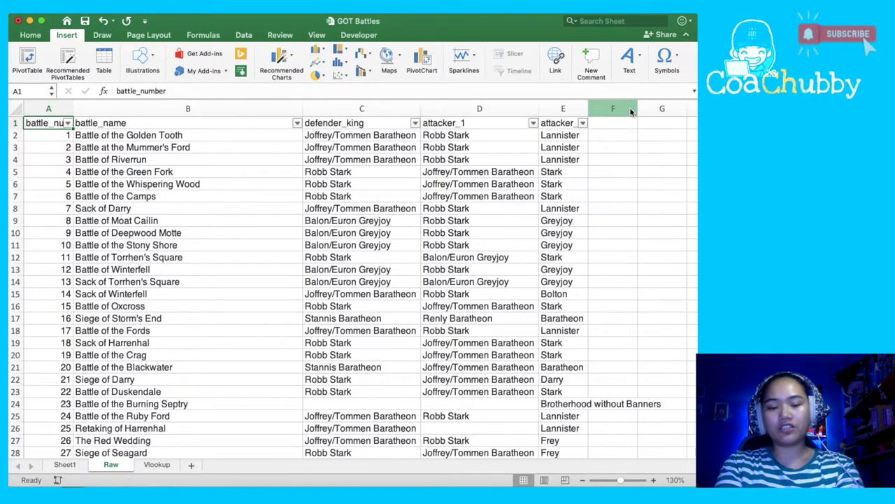
key(ctrl+shift+Down)
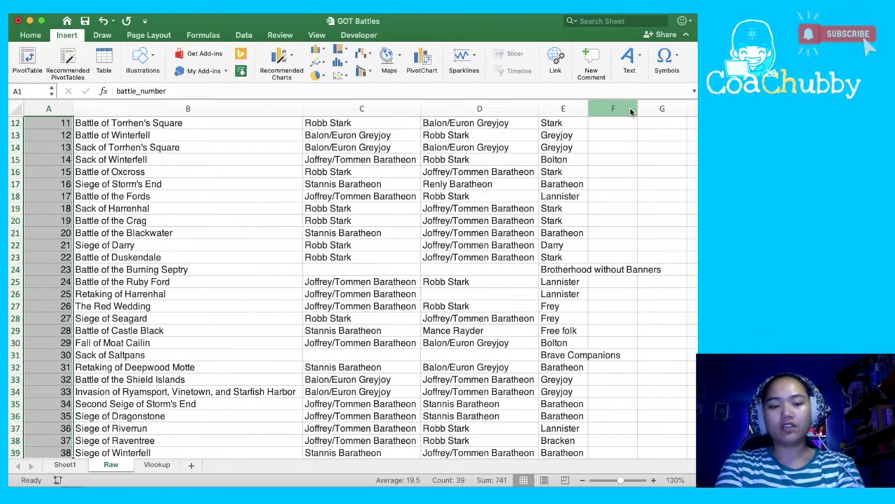
scroll(630, 107, down, 2)
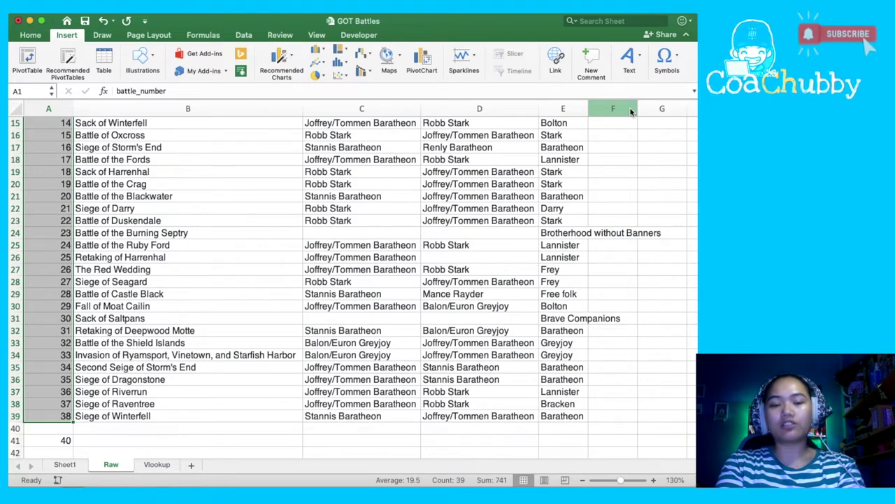
key(shift+Down)
key(shift+Down)
key(shift+Up)
key(shift+Down)
key(shift+Up)
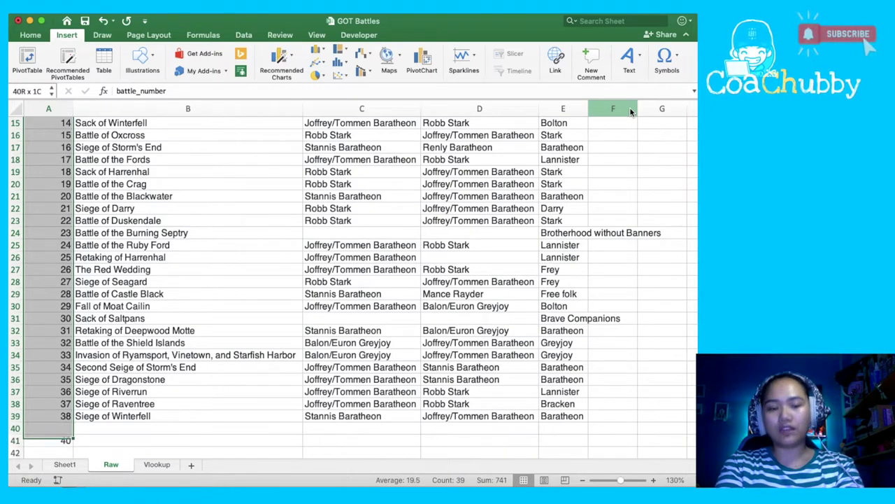
key(shift+Up)
key(shift+Down)
key(shift+Up)
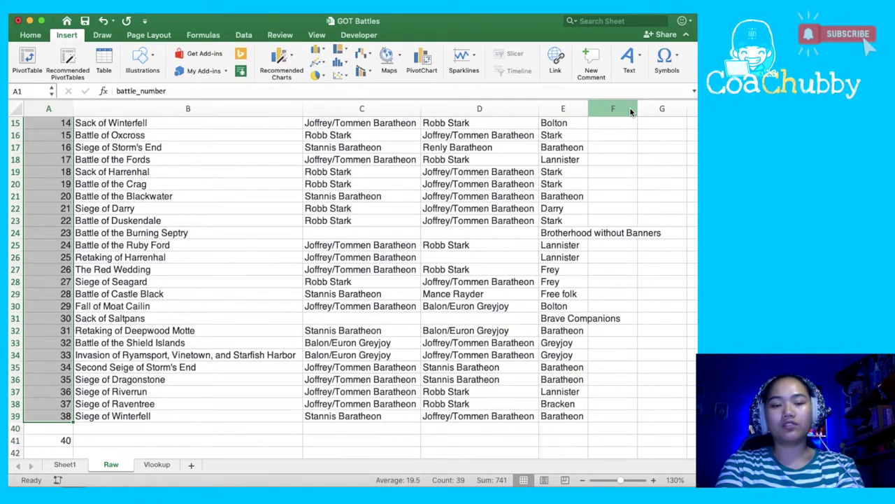
Undo the 40 entered beneath the battle table
key(ctrl+z)
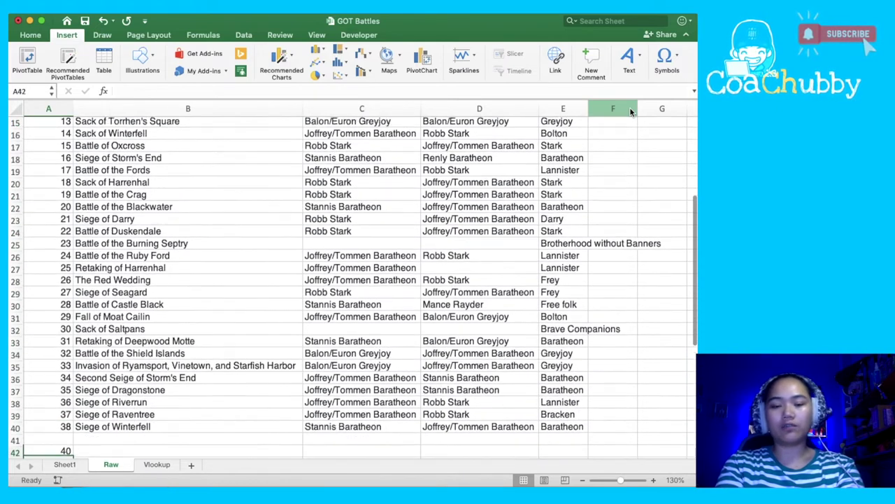
key(ctrl+z)
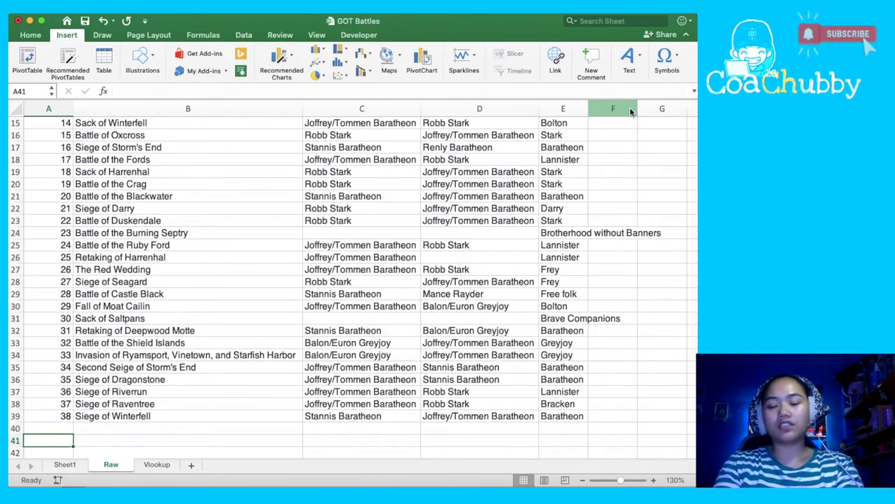
Select the whole battle table A1:E39, extending from the last battle number up to the headers and across all columns
key(Up)
key(Up)
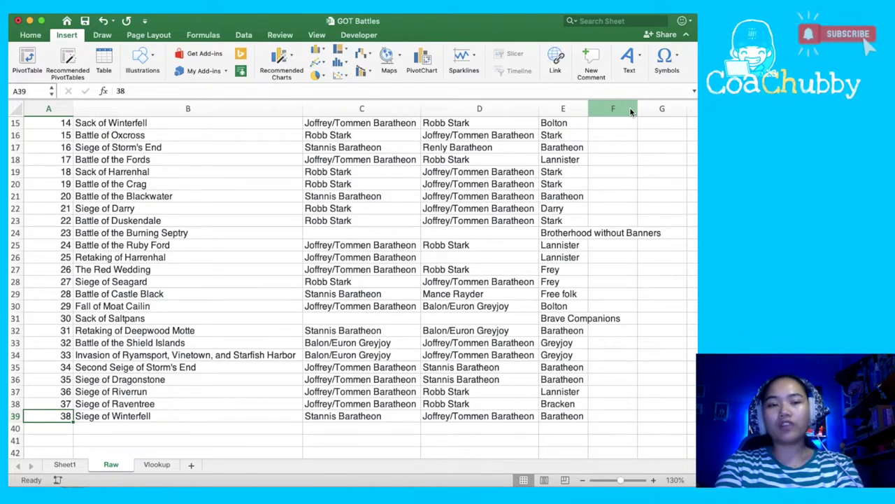
key(ctrl+shift+Up)
key(ctrl+shift+Right)
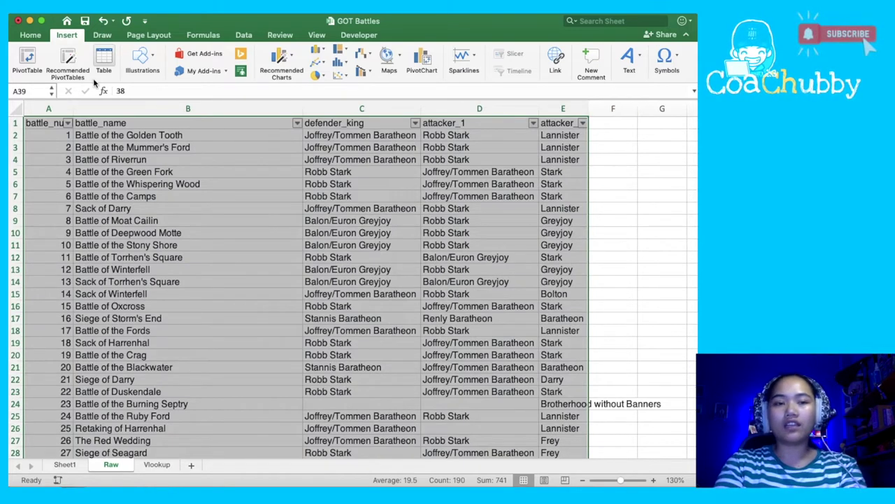
Start a PivotTable from cell B11 within the battle data to check the automatically detected source range, and cancel the setup
click(66, 35)
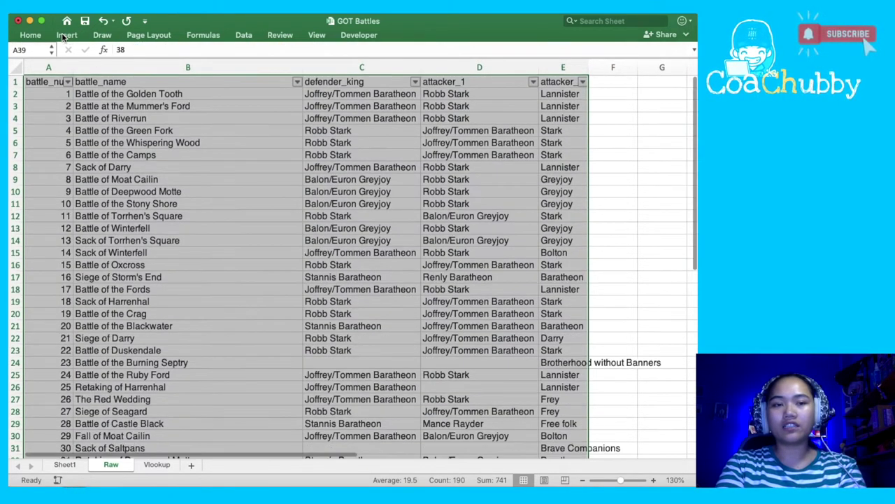
click(65, 37)
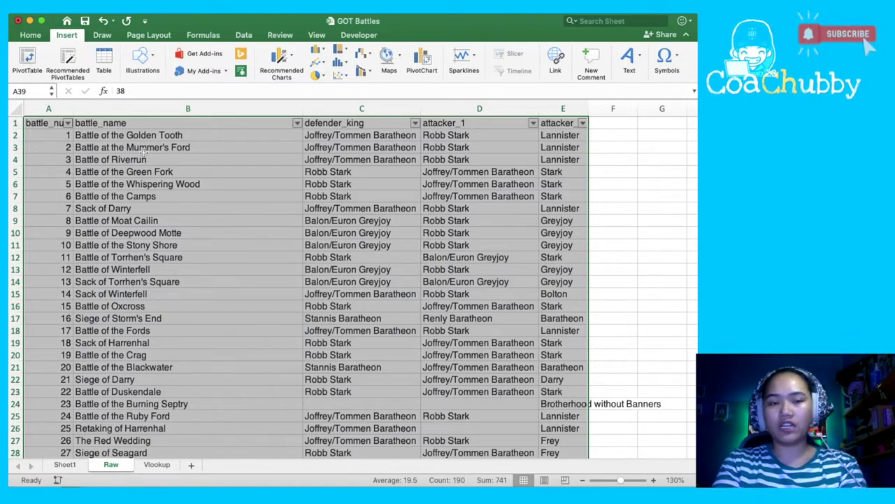
click(120, 246)
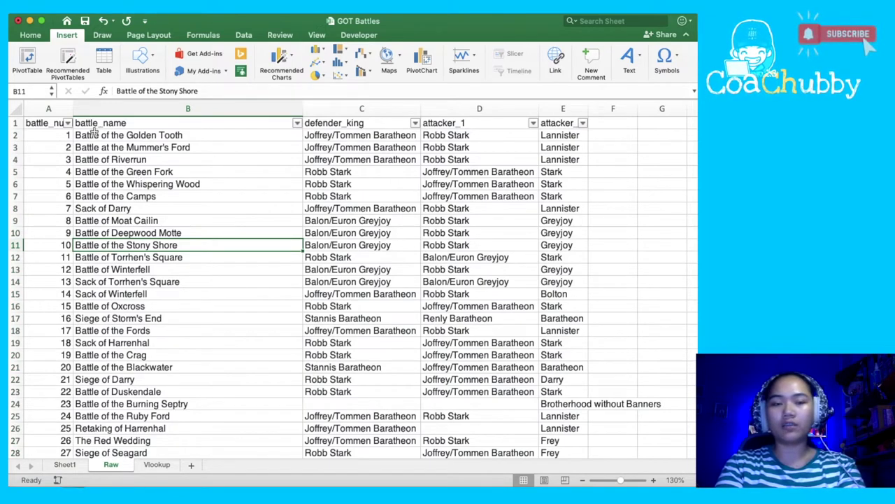
click(30, 61)
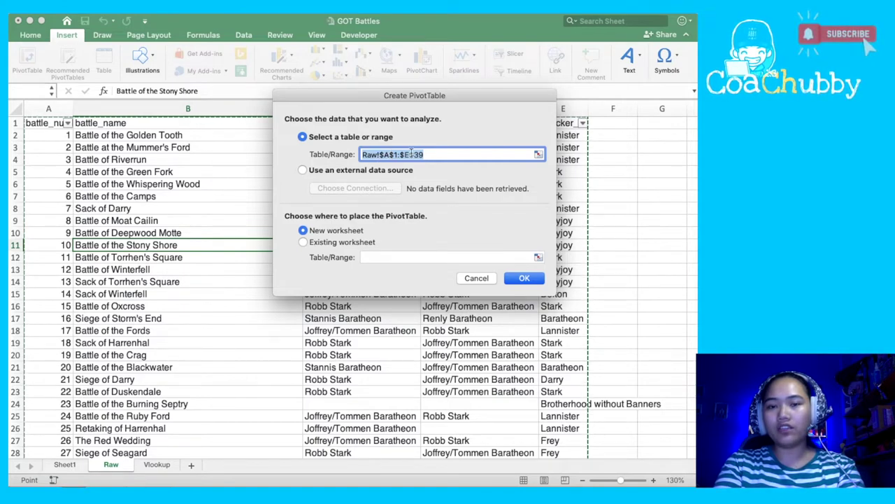
click(476, 277)
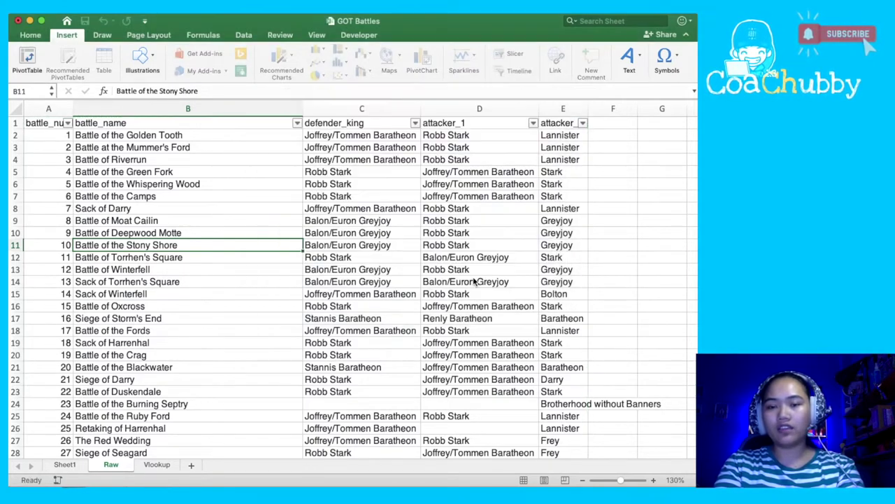
Check where the battle table ends along its last record, from A39 across to E39, and return to header cell A1
key(ctrl+Down)
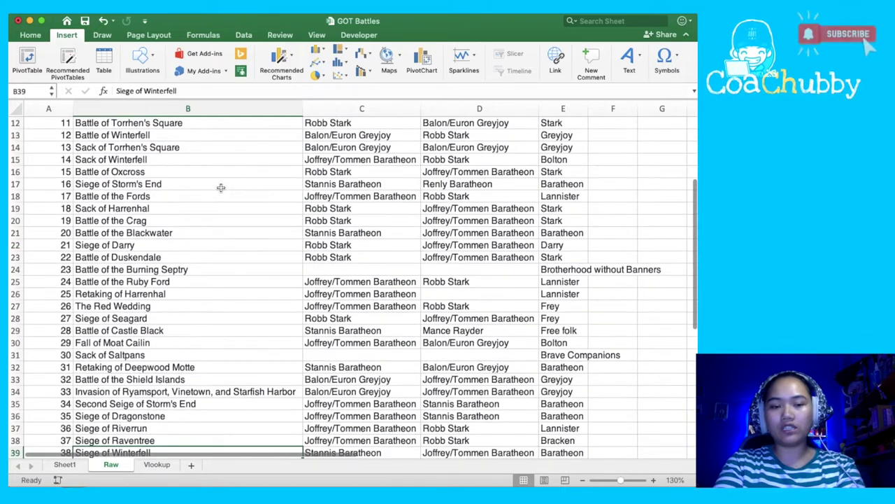
key(Left)
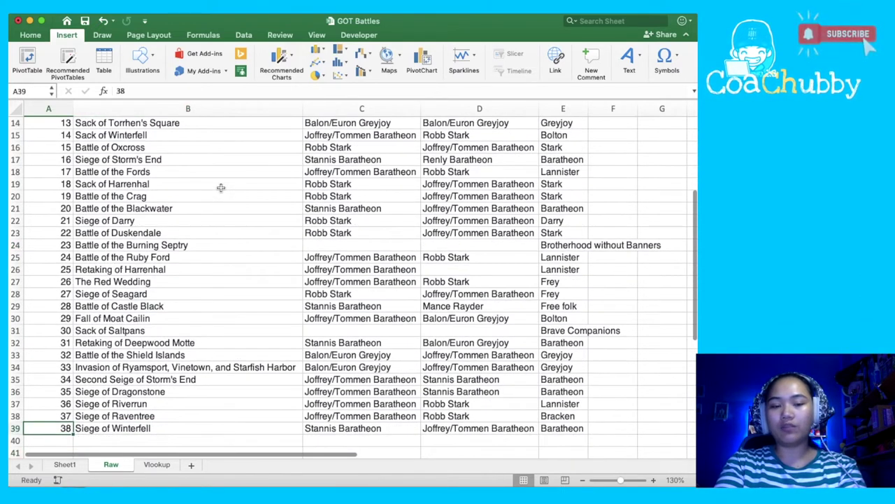
key(Right)
key(Right)
key(Right)
key(Right)
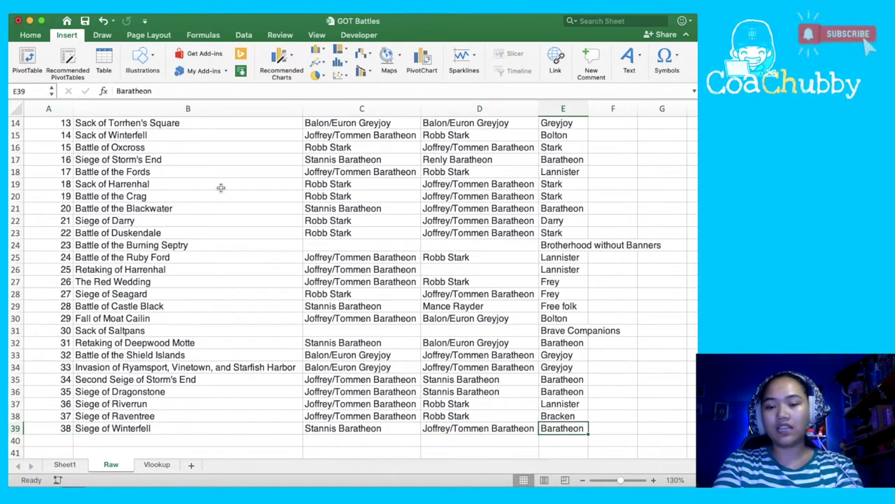
key(ctrl+Home)
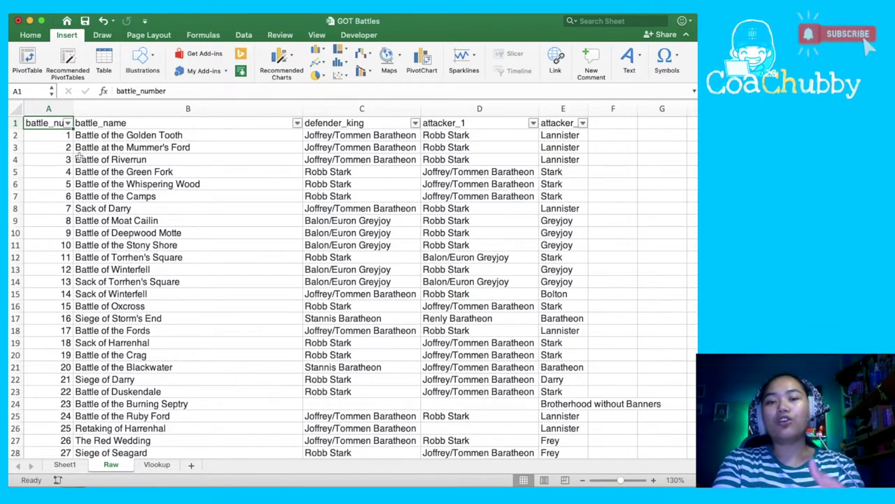
Create a PivotTable on a new worksheet from the range Raw!$A$1:$E$39 and add battle_name to its rows
click(314, 212)
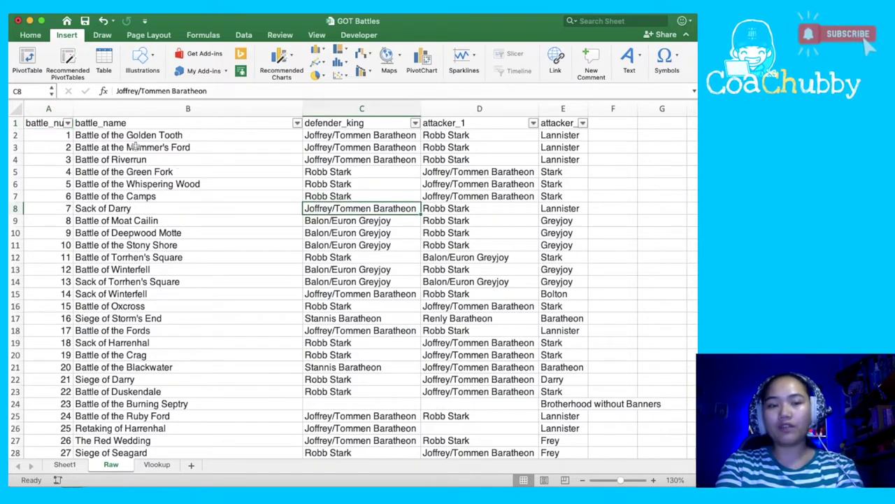
click(27, 60)
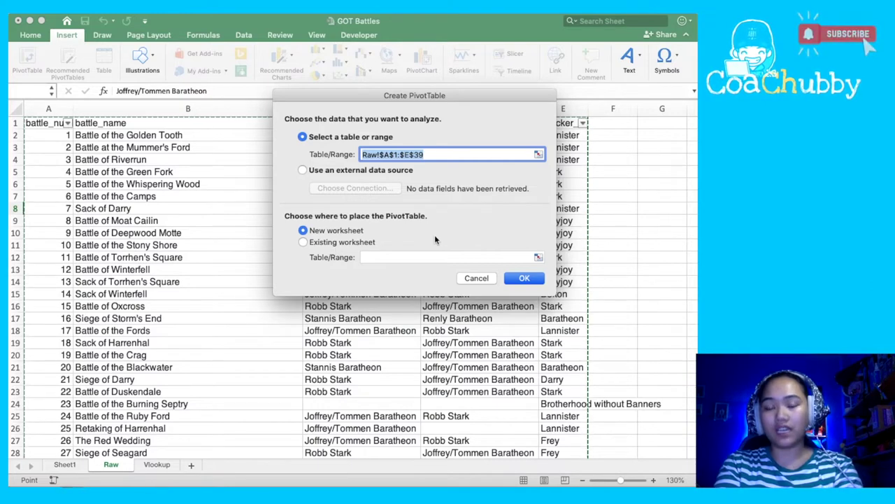
click(431, 157)
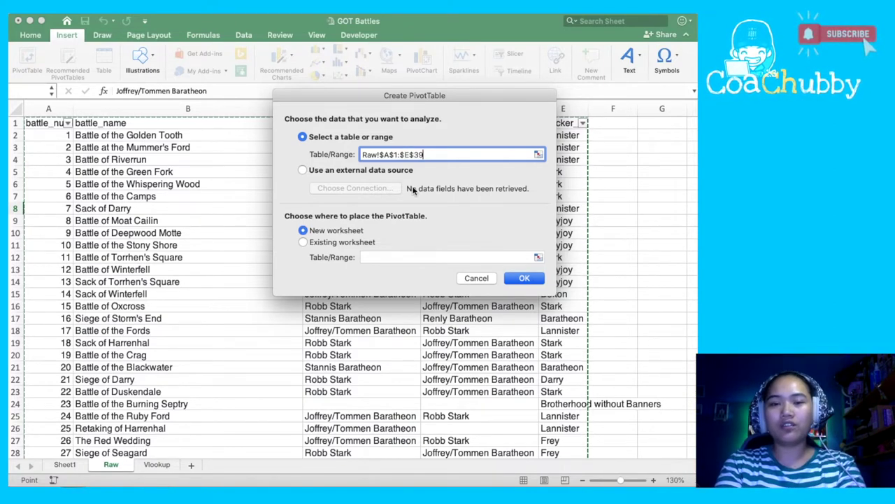
click(378, 154)
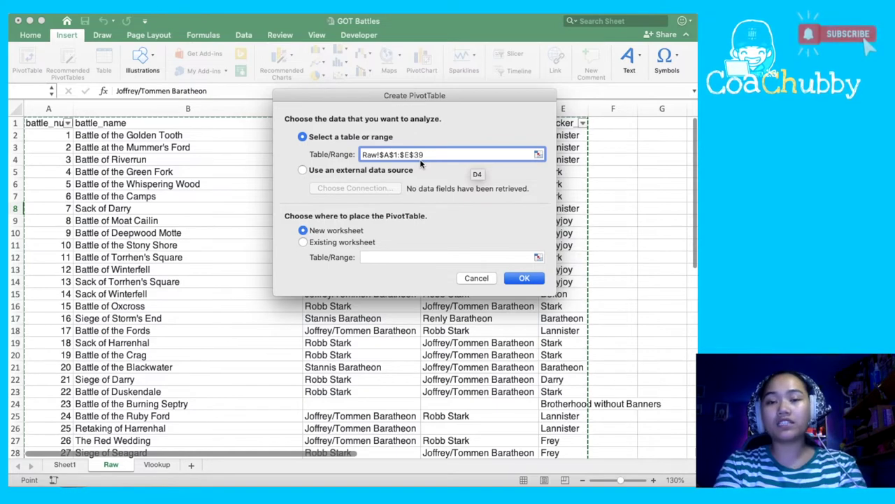
click(522, 279)
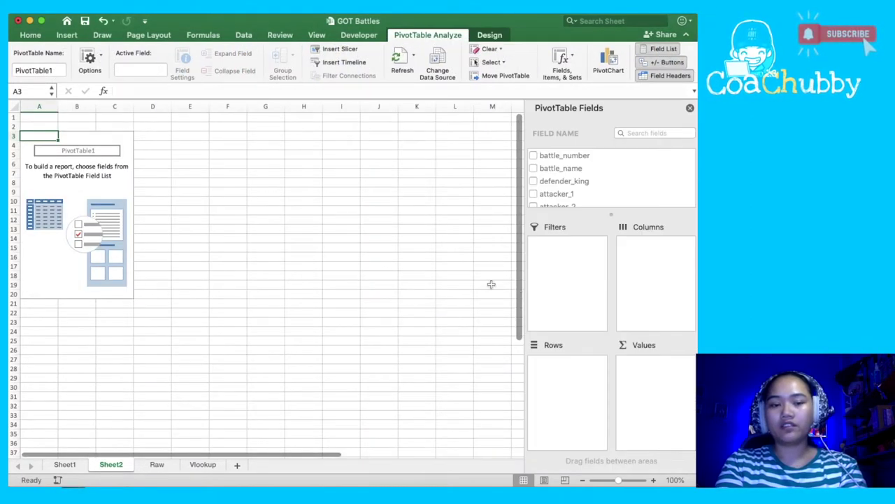
click(564, 172)
drag(564, 172, 571, 372)
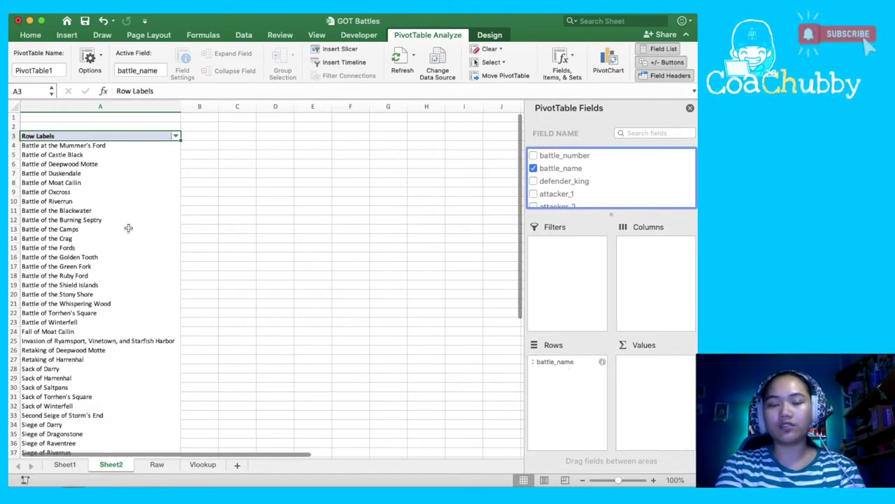
Add a new record beneath the battle data on the Raw sheet, with 39 in A40 and Battle of the Brains in B40
click(64, 465)
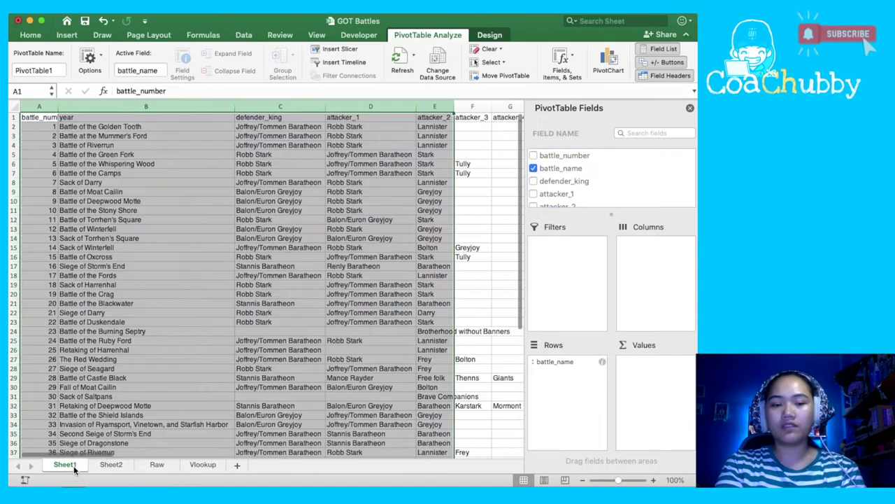
click(156, 464)
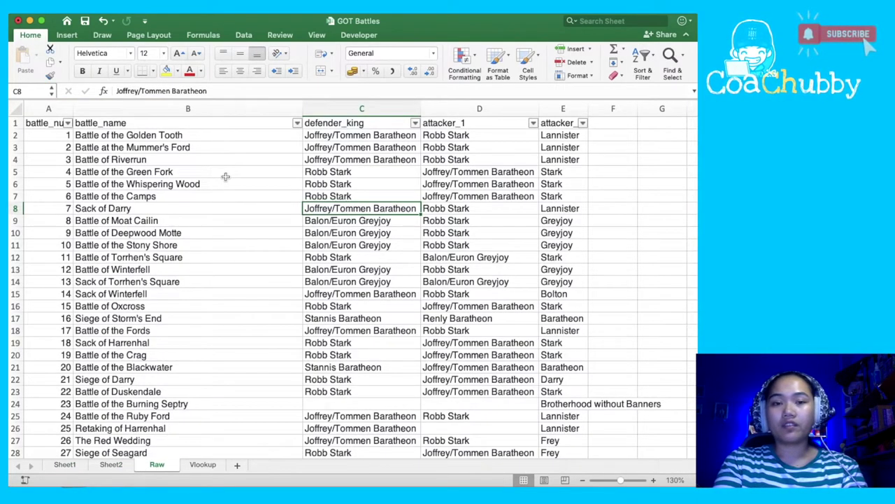
click(93, 172)
key(Left)
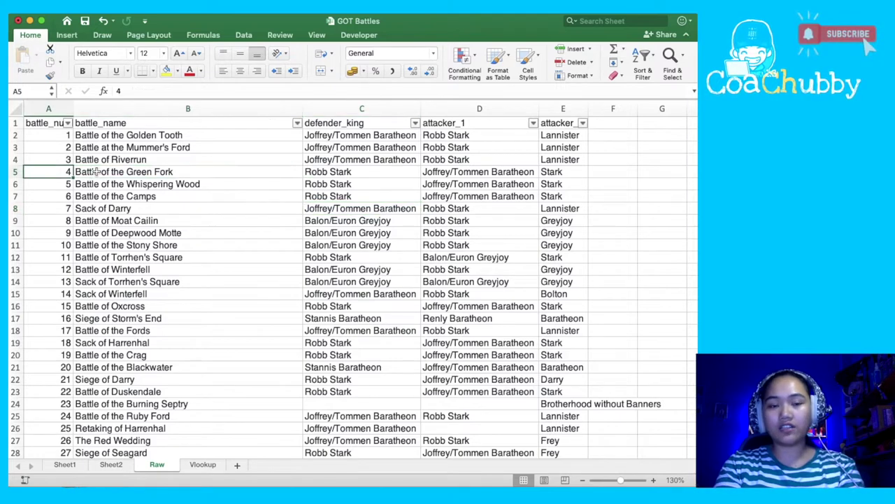
key(ctrl+Down)
key(Down)
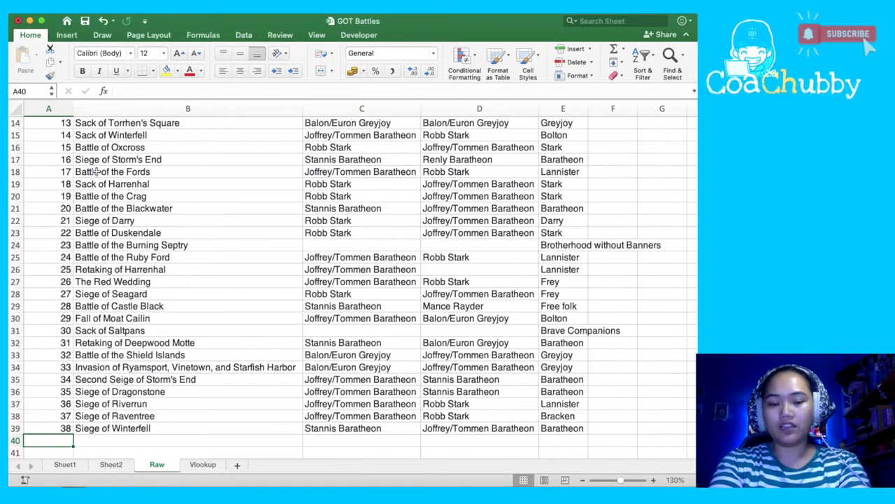
text(39)
key(Tab)
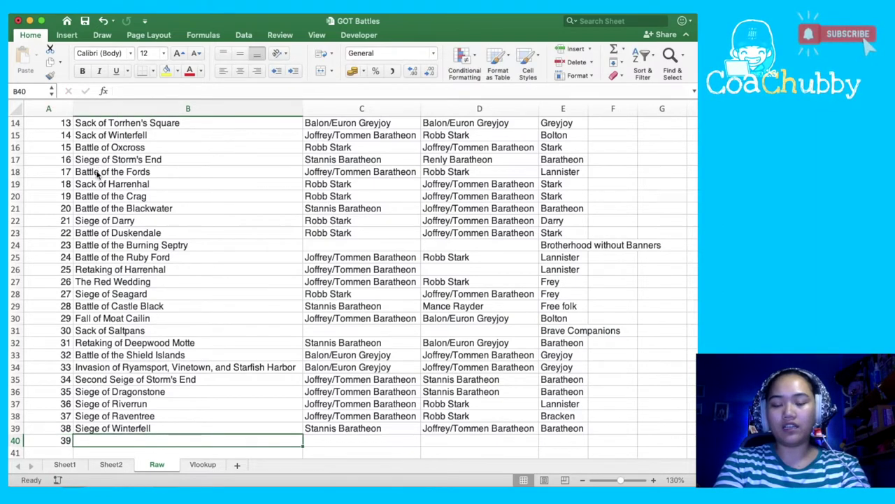
text(Batt)
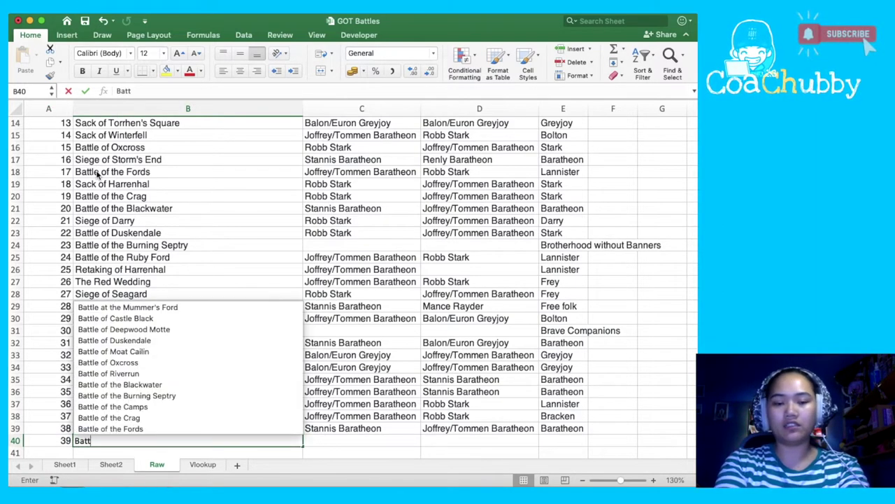
text(le of th)
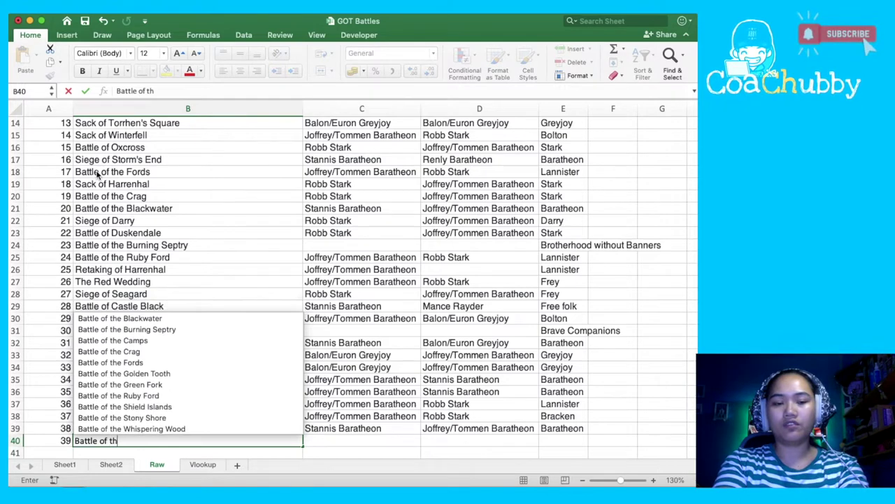
text(e Brains)
key(Return)
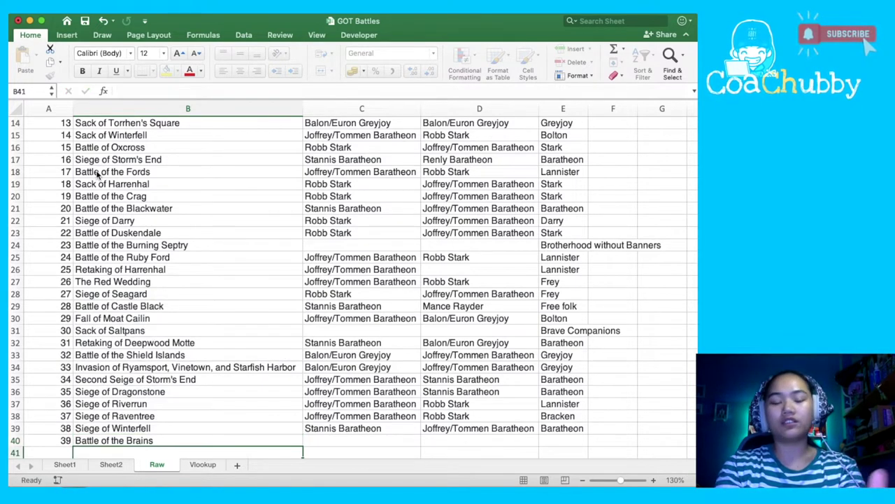
key(Up)
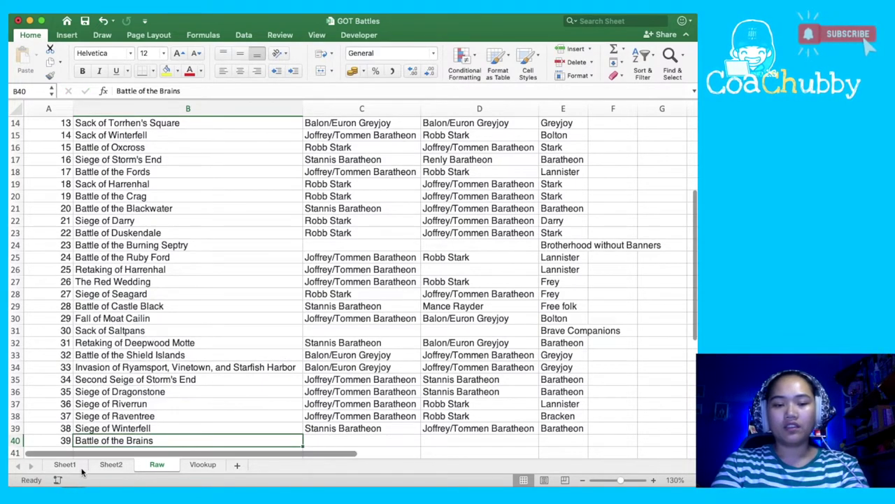
Refresh the PivotTable on Sheet2
click(106, 465)
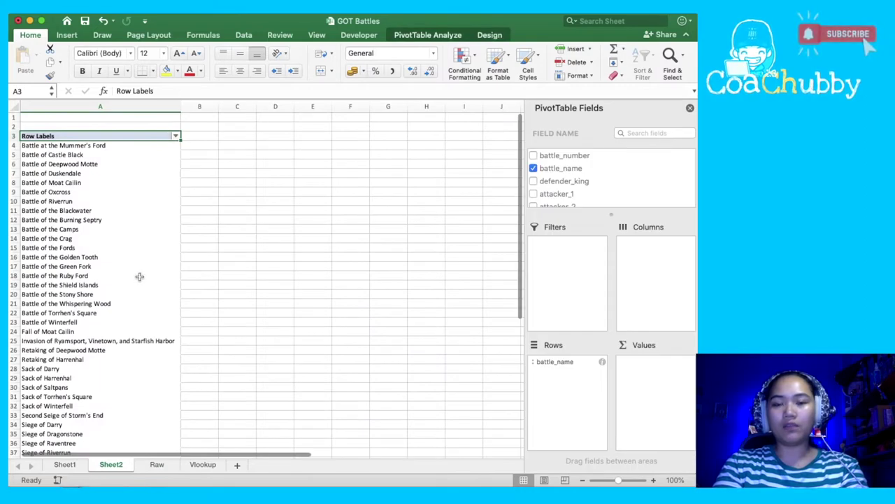
right_click(118, 260)
click(142, 293)
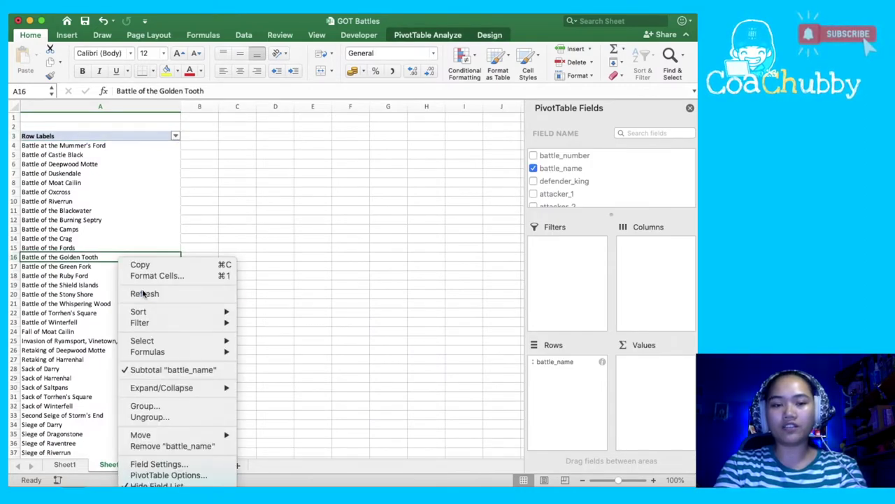
Look through the refreshed PivotTable's row labels from end to end for the added Battle of the Brains record
key(Down)
key(Down)
key(Down)
key(Down)
key(Down)
key(Down)
key(Down)
key(Down)
key(Down)
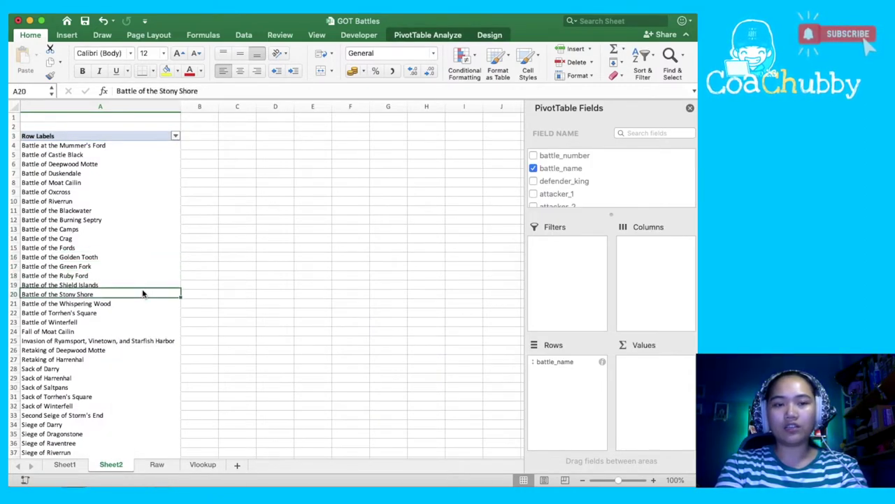
key(ctrl+Down)
key(ctrl+Up)
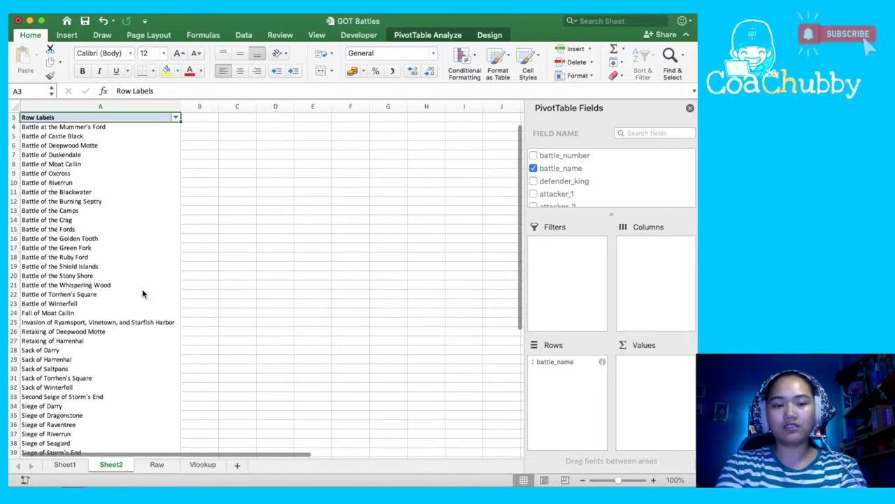
Open the PivotTable's data source settings to check which range it uses, and cancel without changing it
scroll(142, 294, up, 5)
click(170, 245)
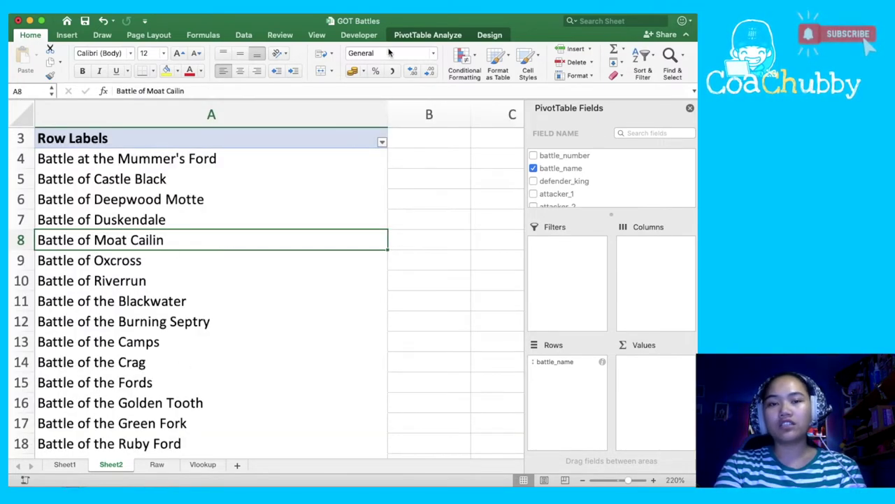
click(424, 36)
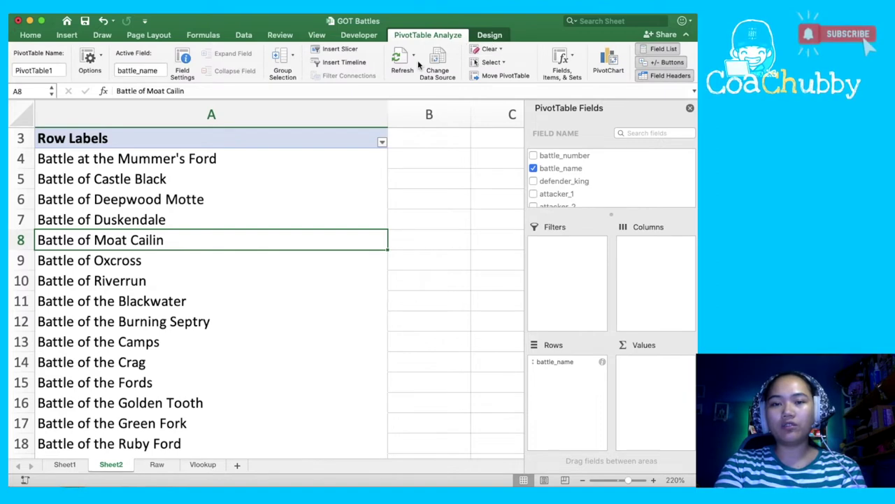
click(434, 61)
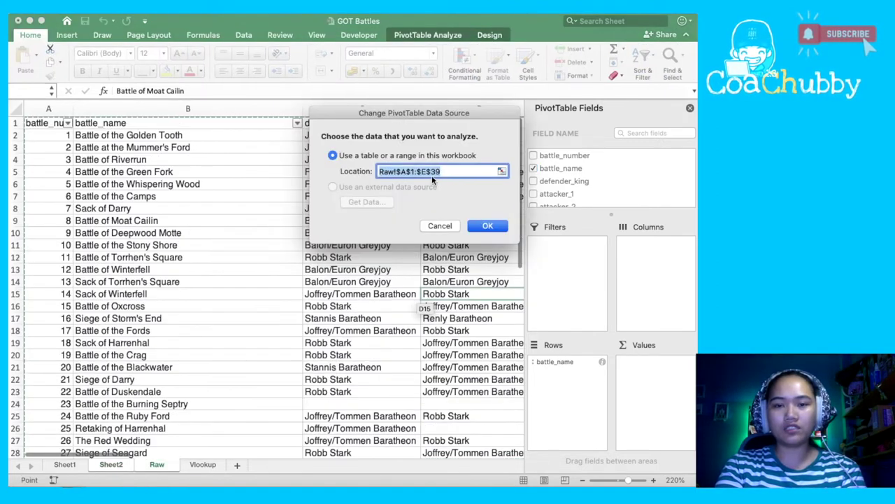
click(441, 226)
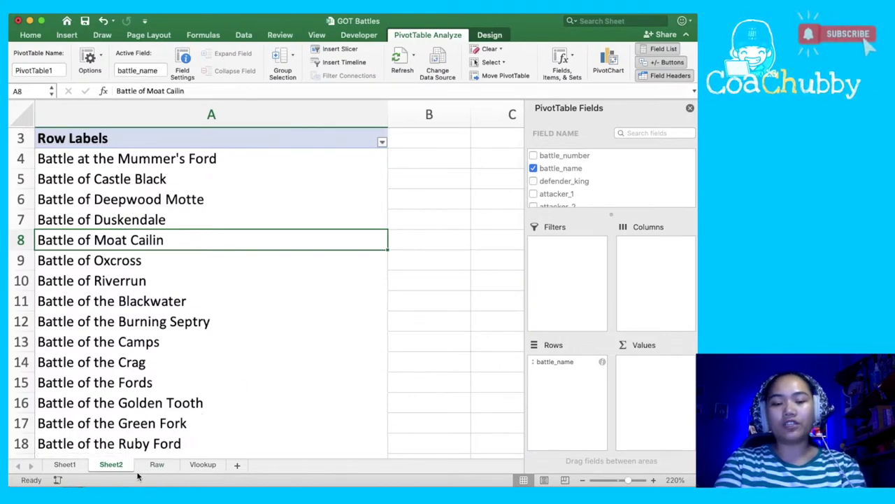
Insert a blank row at row 3 of the Raw sheet, between the Battle of the Golden Tooth and the Battle at the Mummer's Ford
click(162, 472)
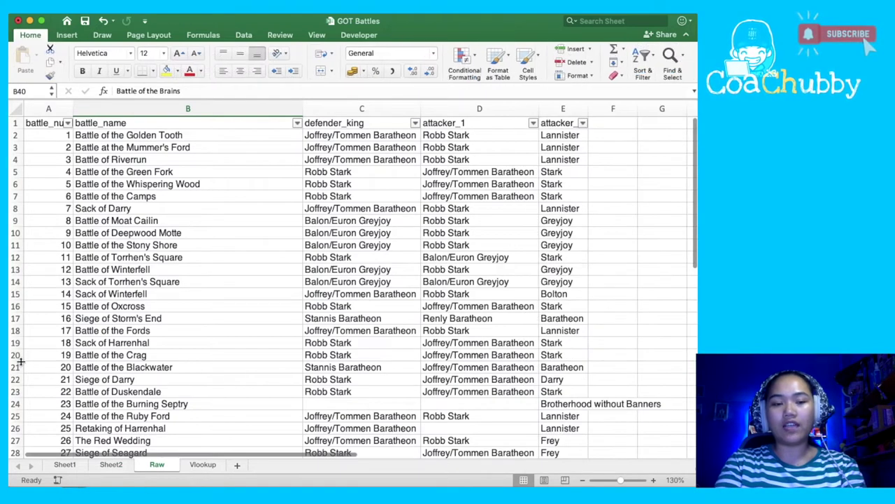
click(15, 147)
right_click(16, 146)
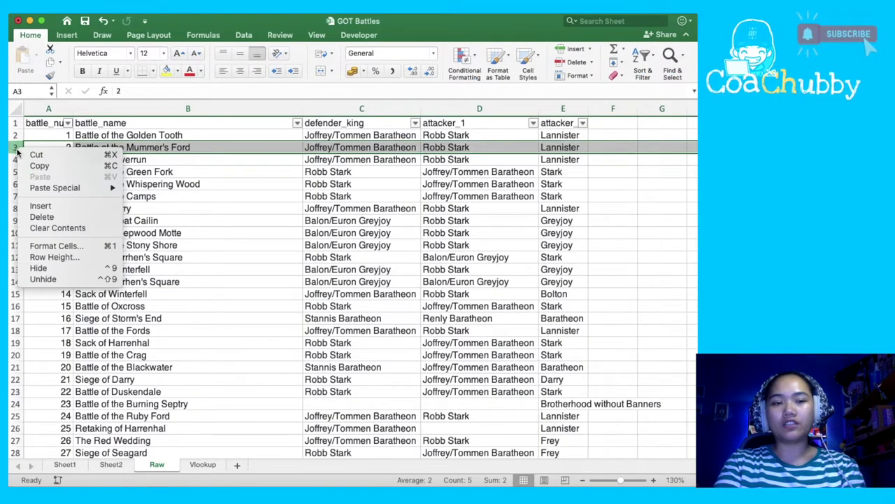
click(40, 207)
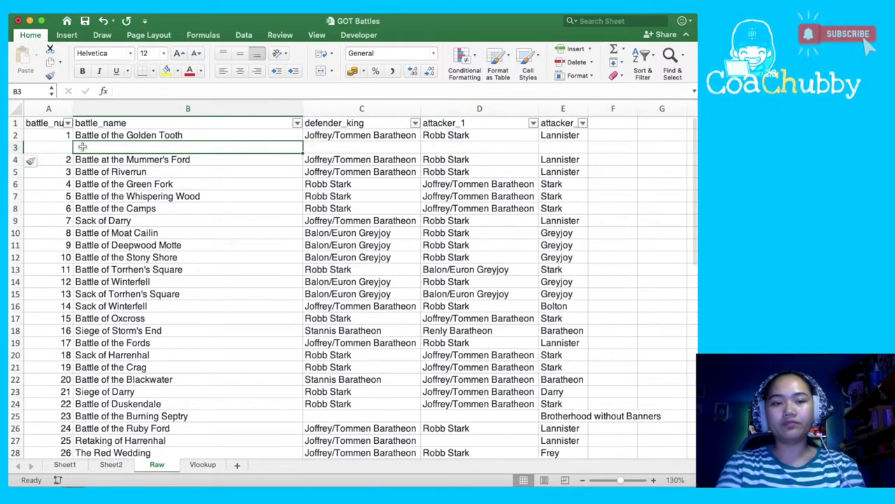
Fill row 3 of the Raw sheet with battle number a and battle name Battle of the Bullies
text(a)
key(Tab)
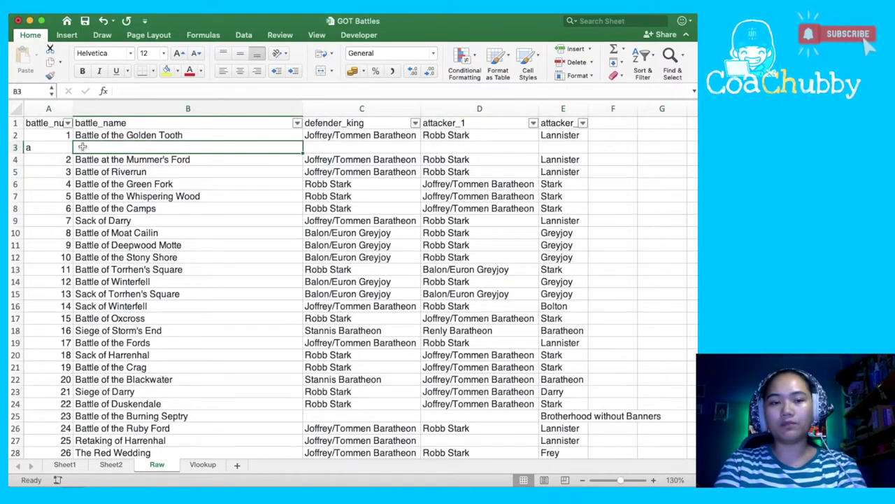
text(Battl)
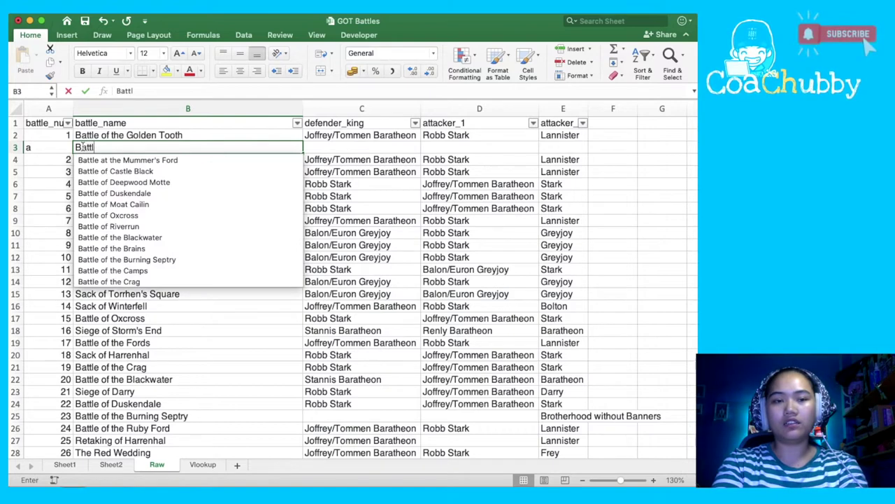
text(e of the )
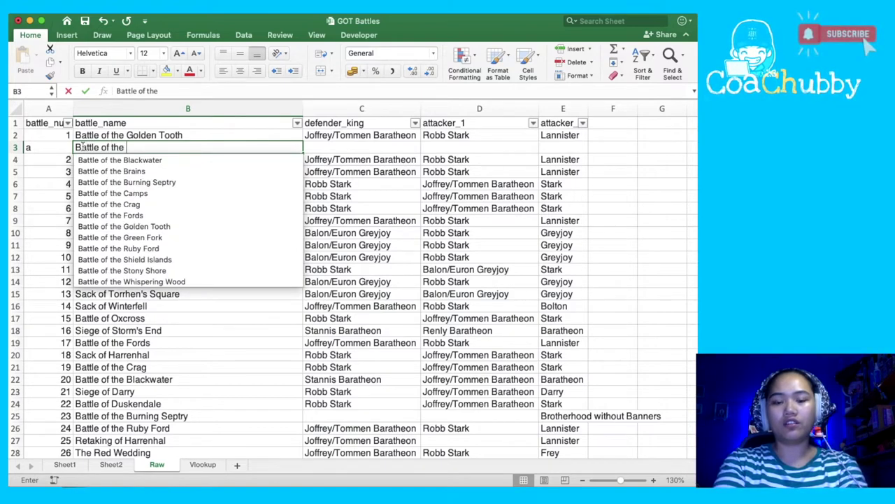
text(Bullie)
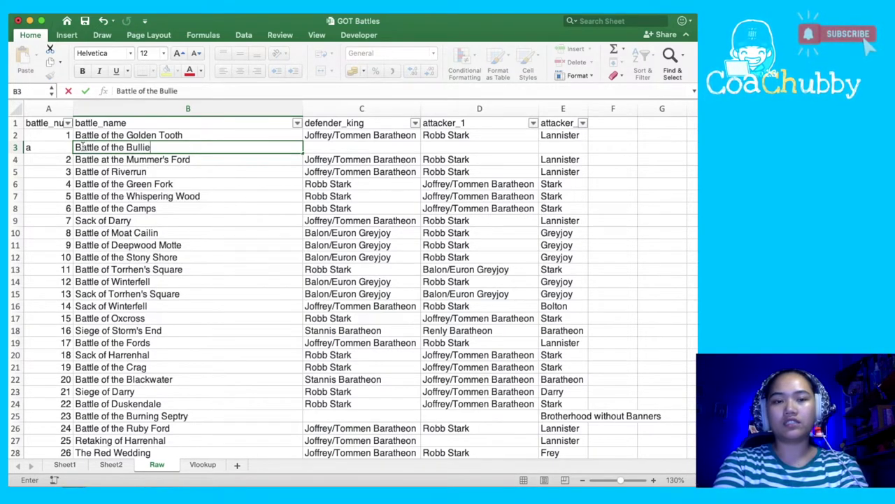
text(s)
key(Return)
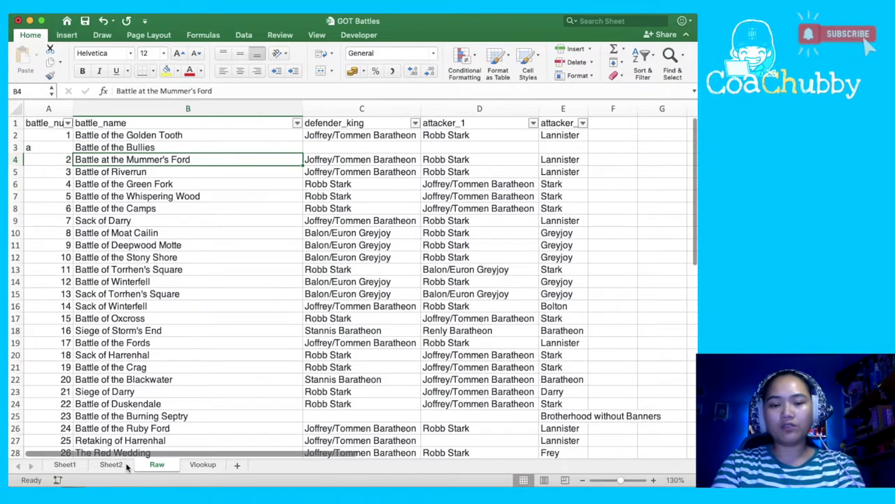
Refresh the PivotTable on Sheet2 and go down its row labels as far as Battle of the Camps
click(110, 464)
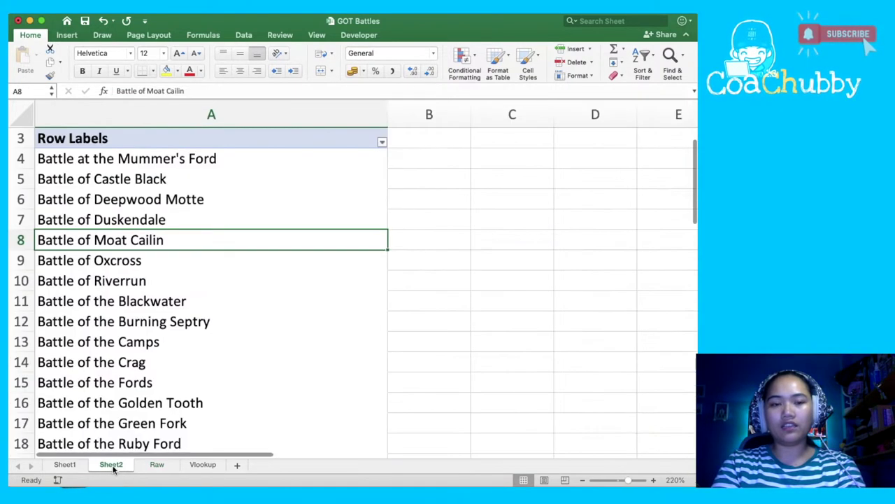
right_click(252, 239)
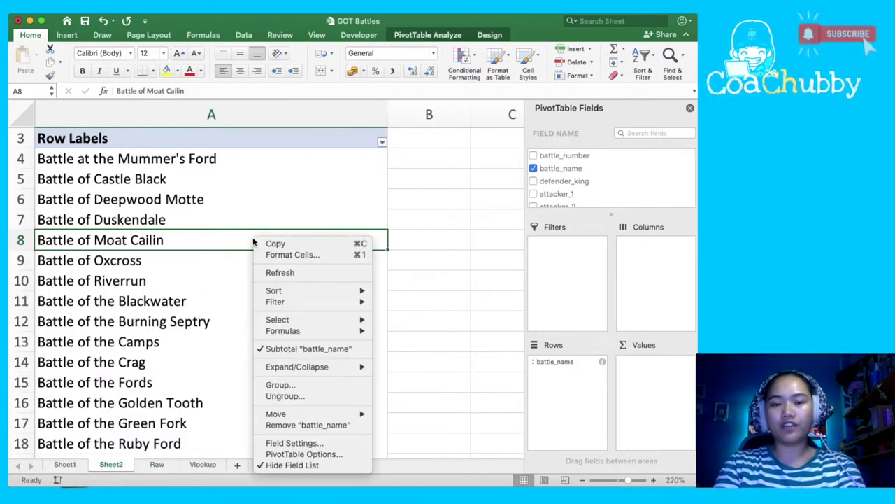
click(280, 273)
key(Down)
key(Down)
key(Down)
key(Down)
key(Down)
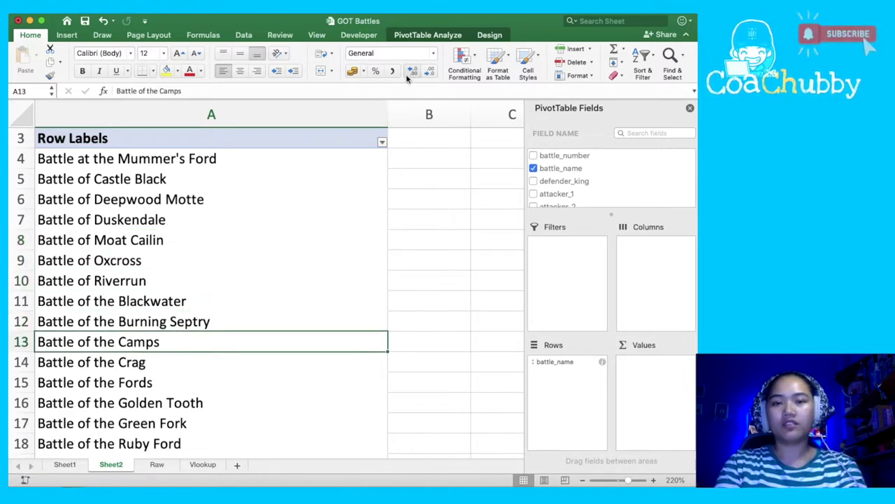
Check which Raw range the PivotTable's data source covers, and cancel without changing it
click(489, 36)
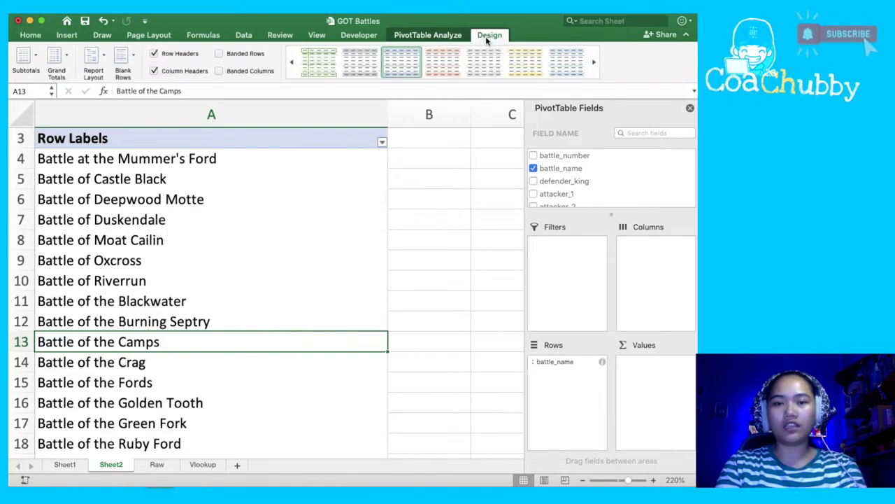
click(420, 35)
click(437, 70)
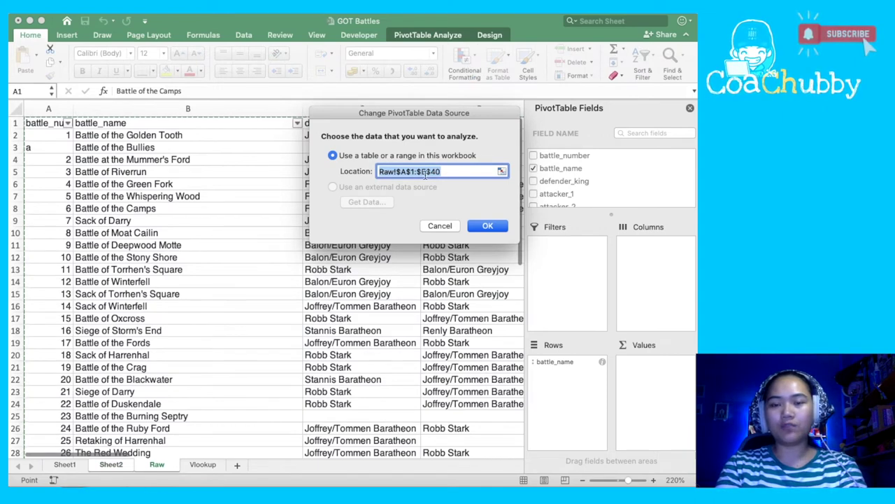
click(439, 226)
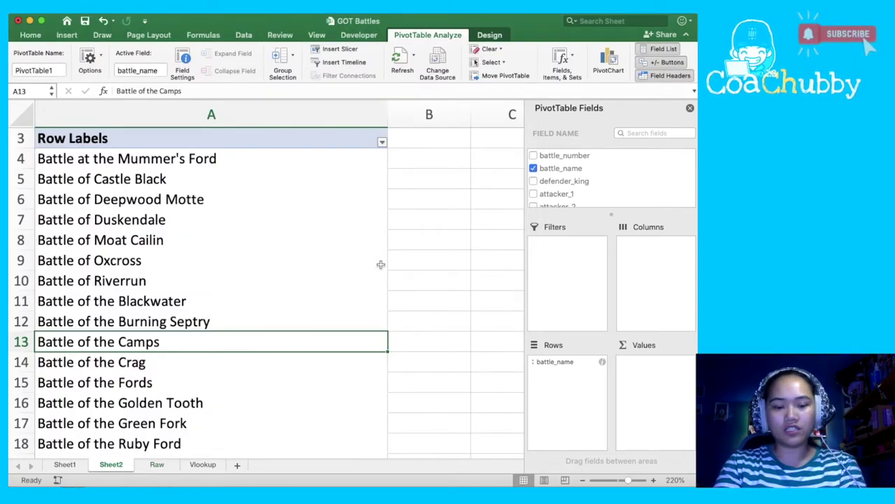
Skim the Sheet2 row labels from end to end and refresh the PivotTable again
key(ctrl+Down)
key(ctrl+Up)
key(Down)
key(Down)
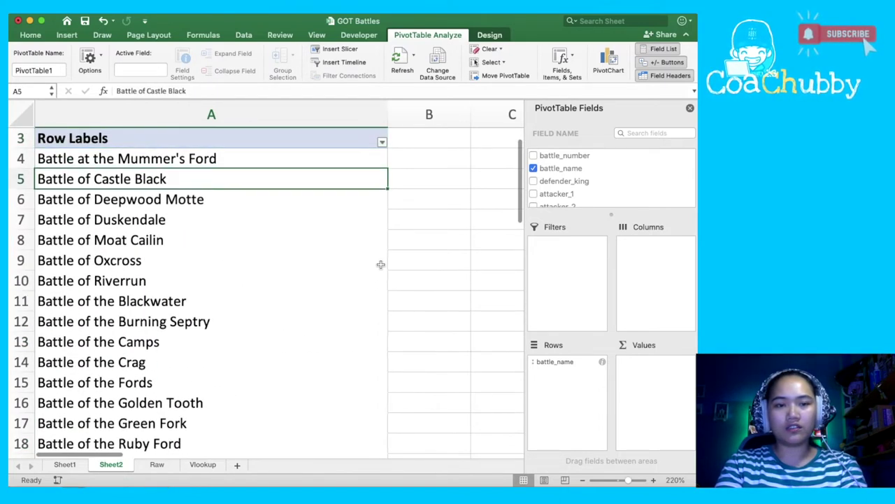
right_click(314, 241)
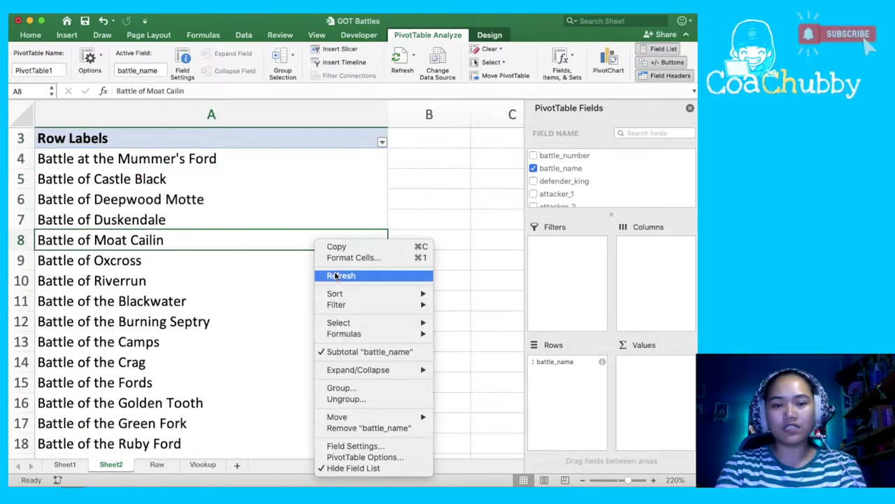
click(335, 276)
Examine the end of the refreshed row labels for the added Battle of the Bullies record and select it
key(Down)
key(Down)
key(Down)
key(ctrl+Down)
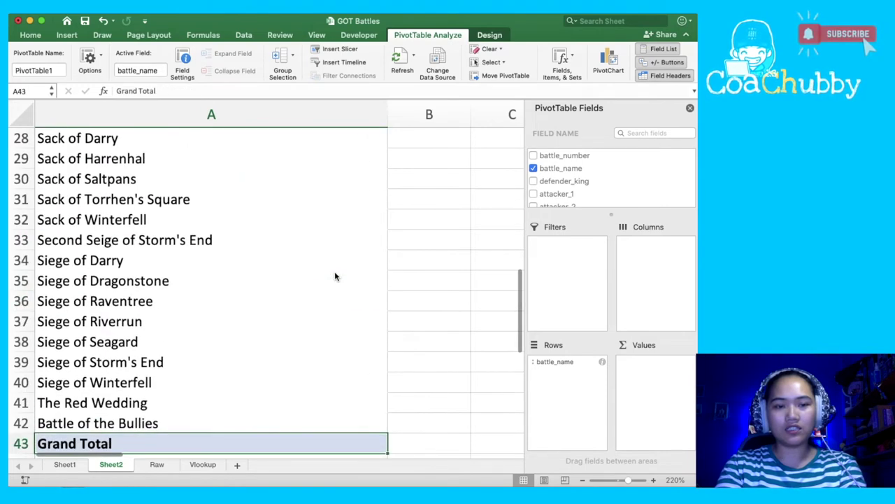
key(Down)
key(Up)
key(Up)
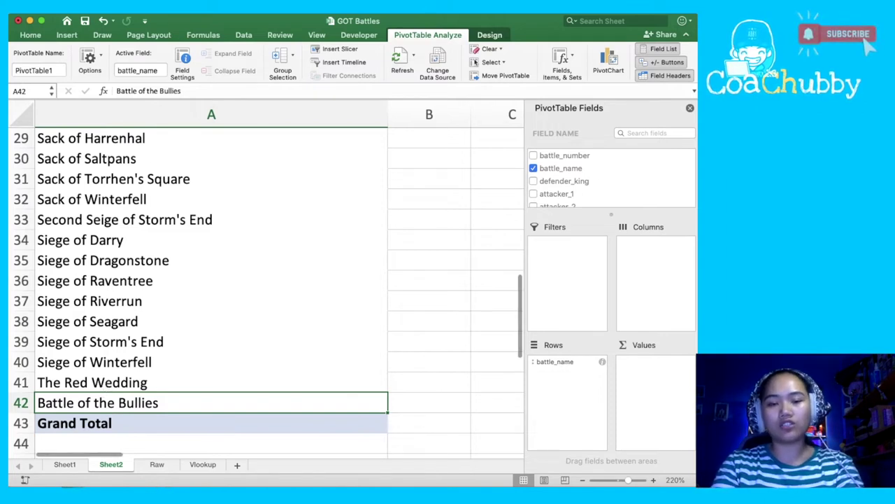
Delete Sheet2 with its PivotTable permanently from the workbook
right_click(101, 468)
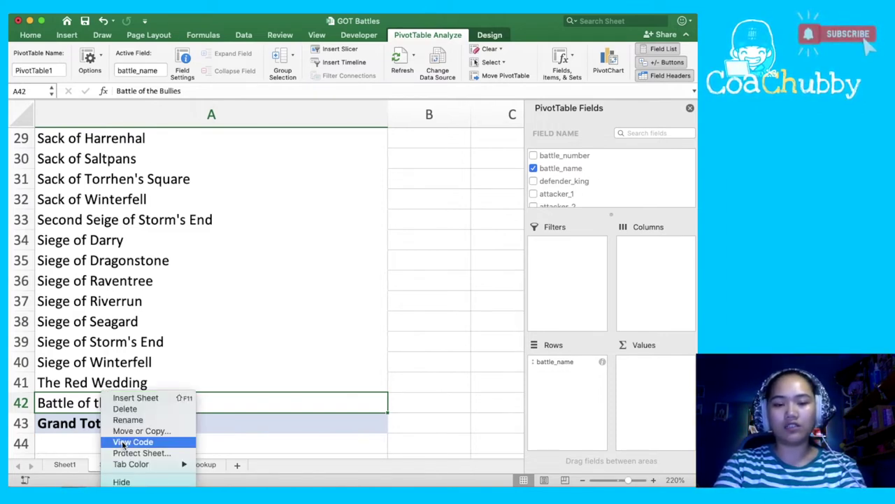
click(133, 409)
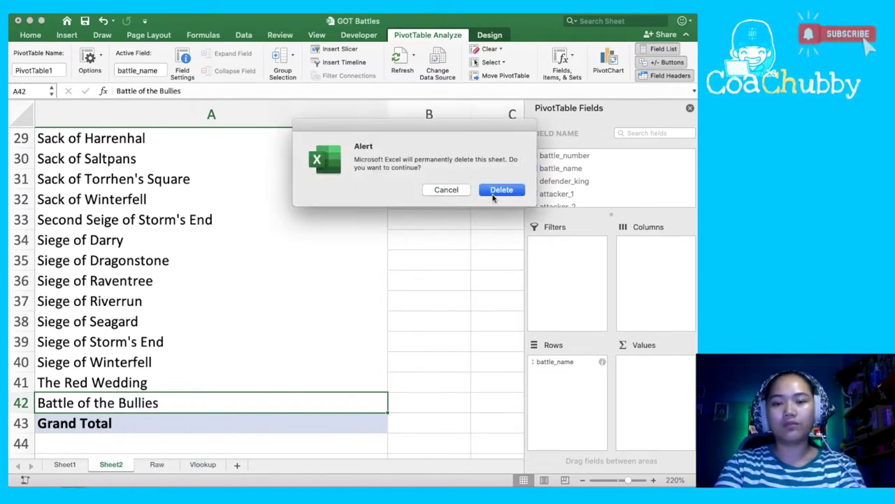
click(501, 189)
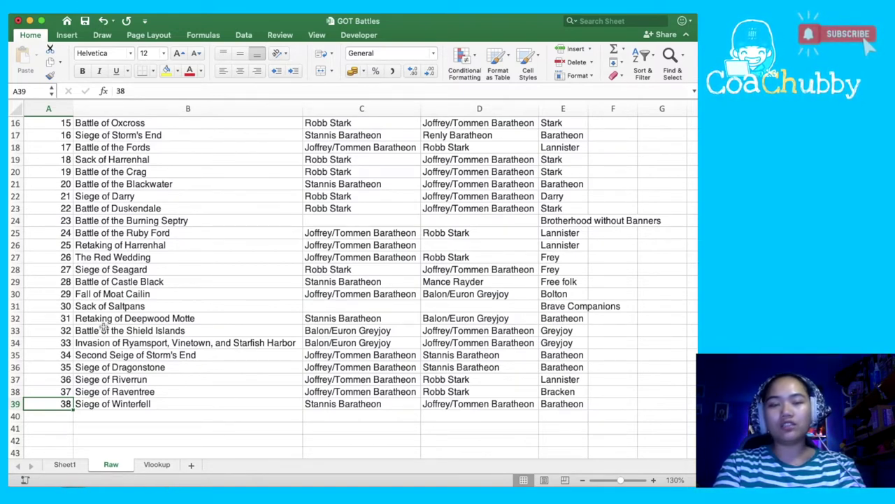
Create a PivotTable on a new worksheet from the Raw data, using the whole columns Raw!$A:$E as its range
click(67, 35)
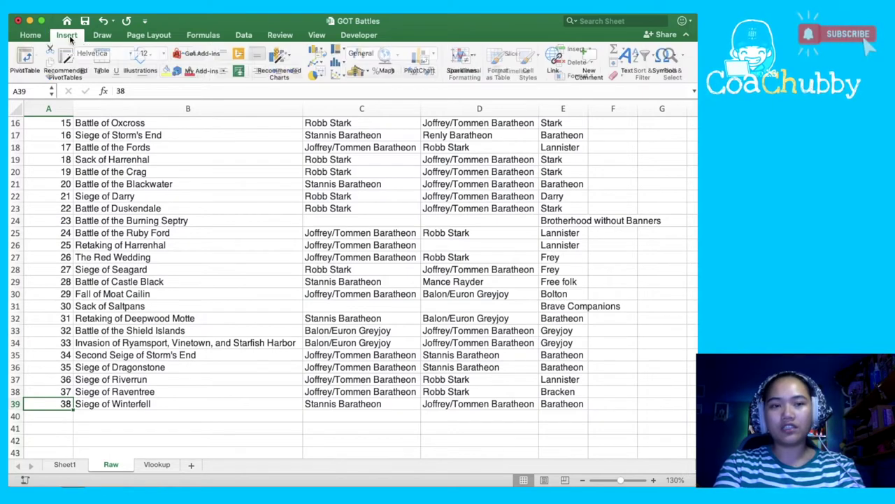
click(26, 61)
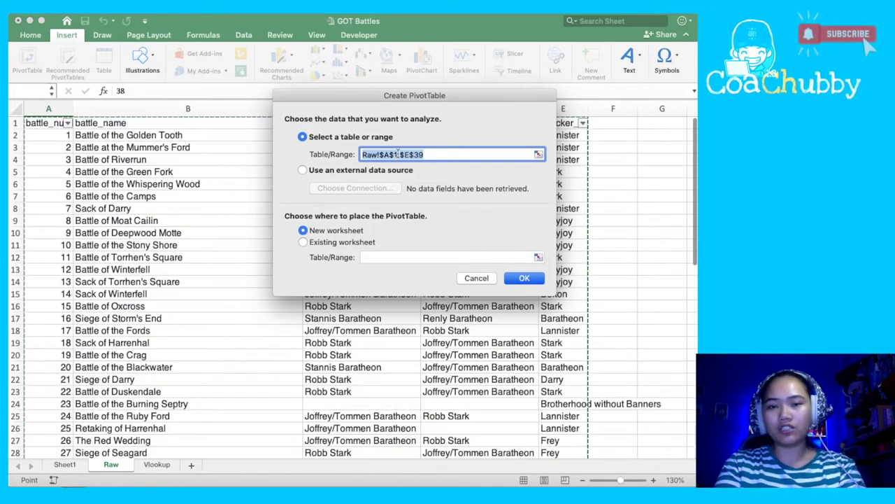
click(396, 155)
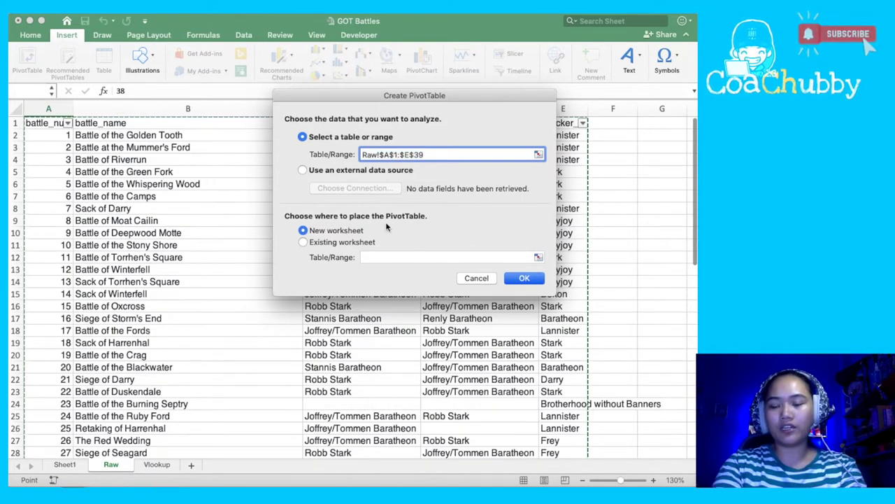
key(BackSpace)
key(BackSpace)
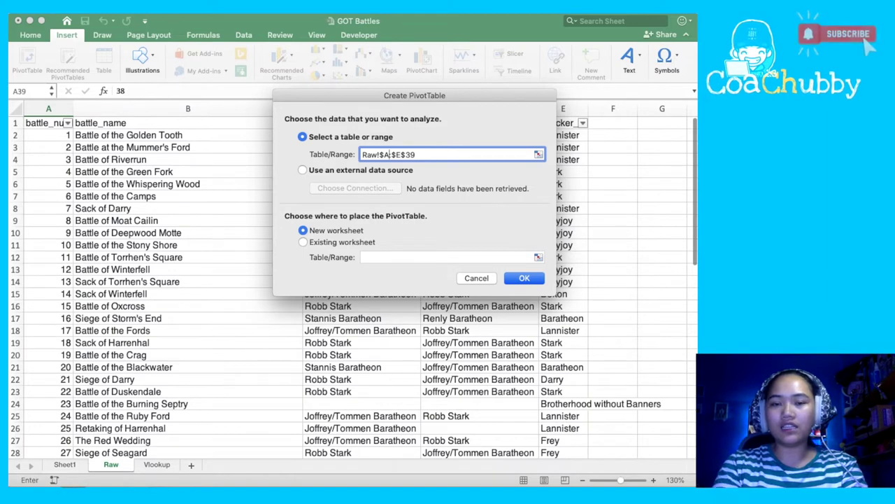
drag(400, 154, 431, 155)
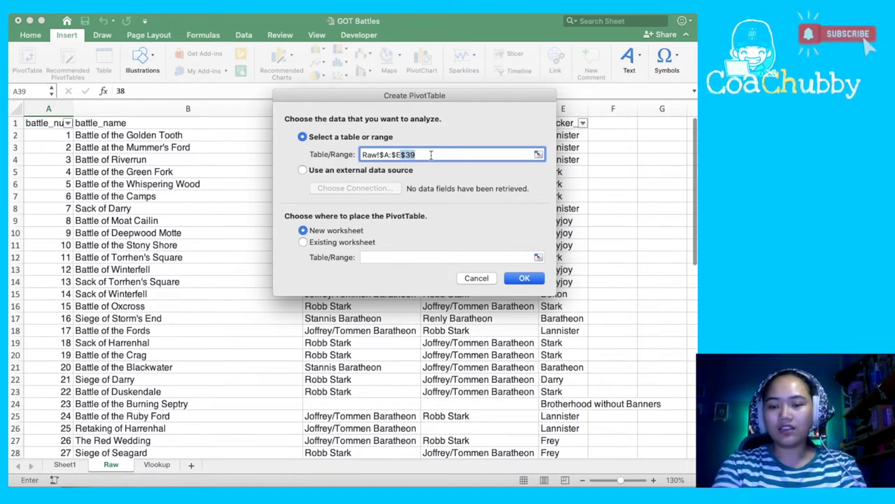
key(BackSpace)
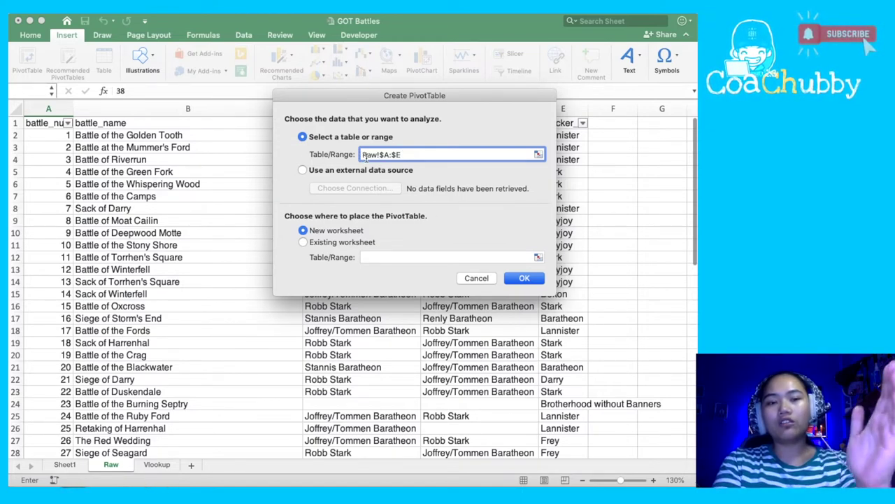
click(524, 284)
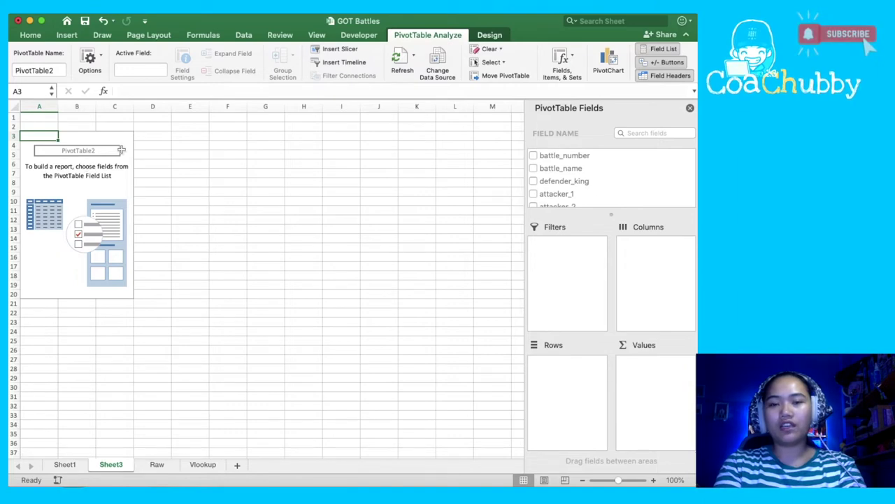
Add battle_name to the new PivotTable's rows and select all of its row labels, leaving out the Grand Total
drag(552, 156, 569, 382)
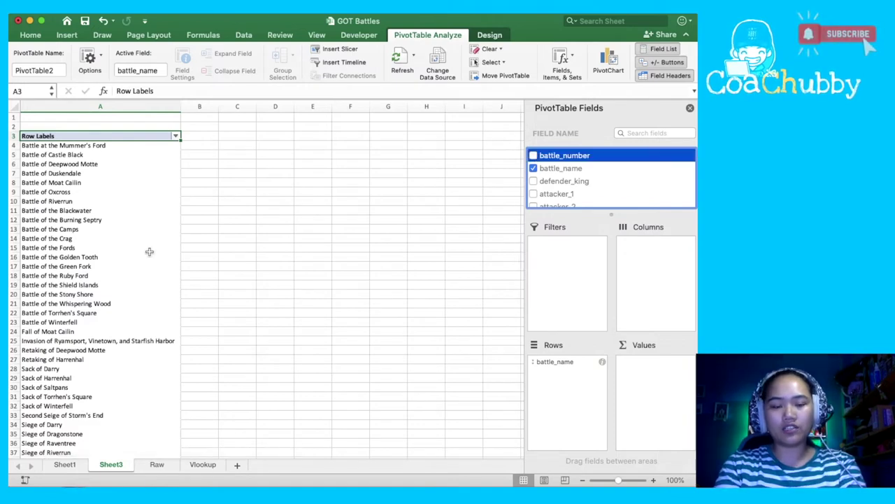
click(44, 155)
key(Up)
key(Up)
key(Down)
key(super+shift+Down)
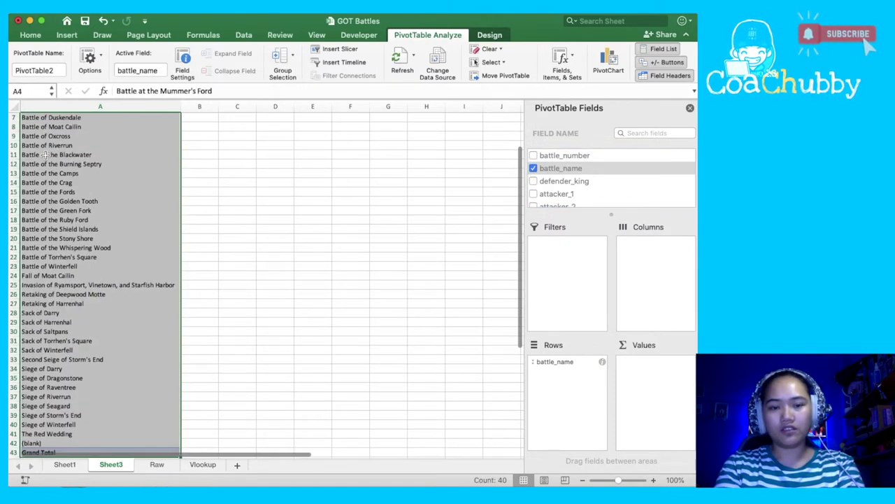
key(shift+Up)
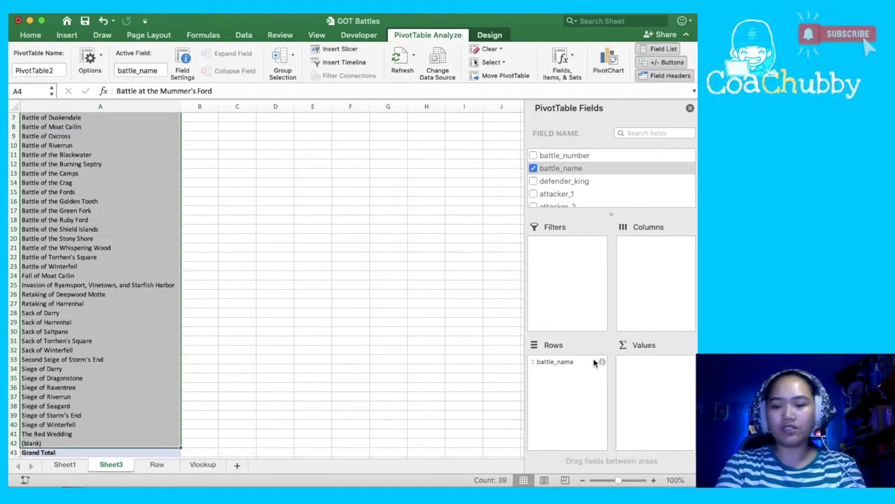
Enlarge Sheet3 to 180% and inspect the (blank) label at the end of the PivotTable's row labels
click(654, 480)
click(653, 479)
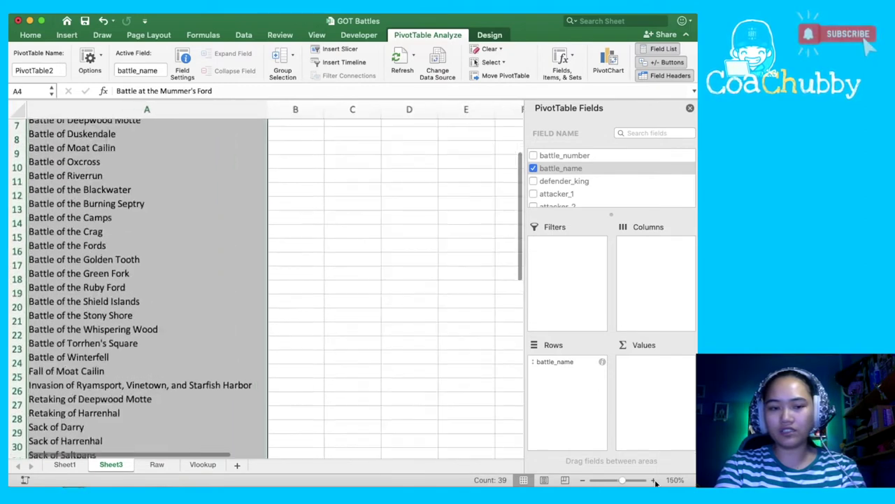
click(653, 479)
click(653, 480)
drag(524, 240, 510, 359)
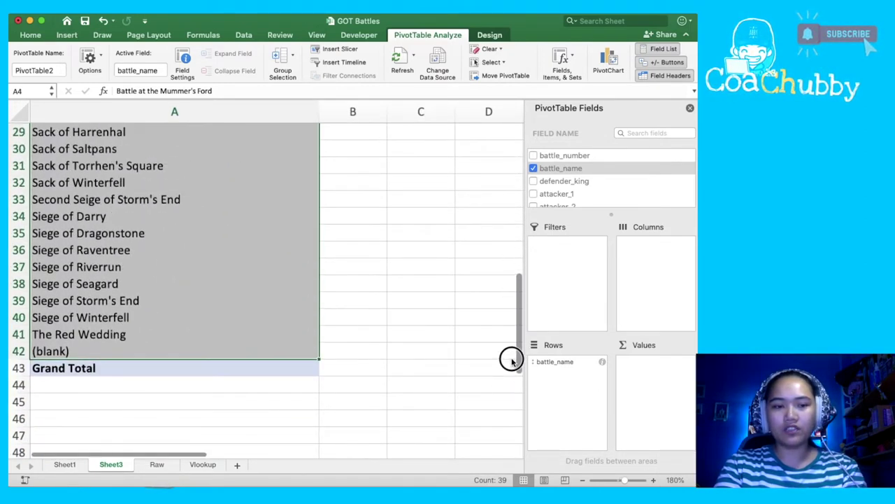
click(52, 349)
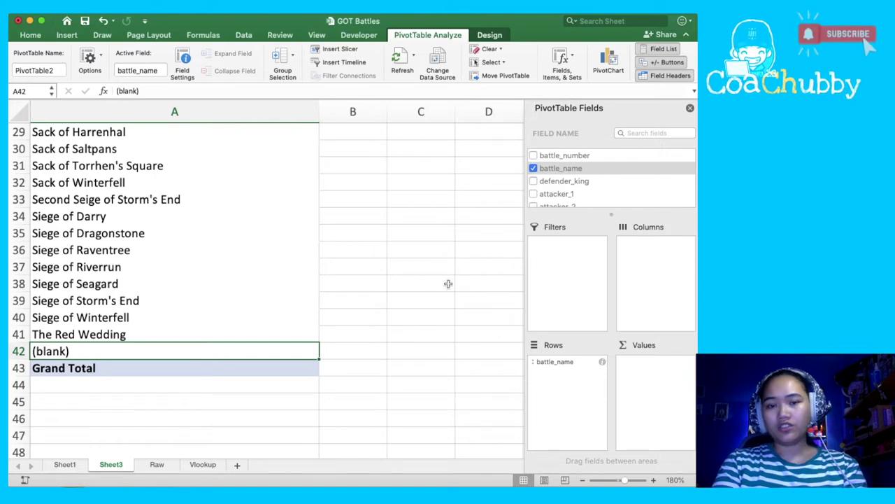
Filter the PivotTable's row labels by label to Does Not Equal (blank), and check both ends of the filtered list
key(ctrl+Up)
key(ctrl+Up)
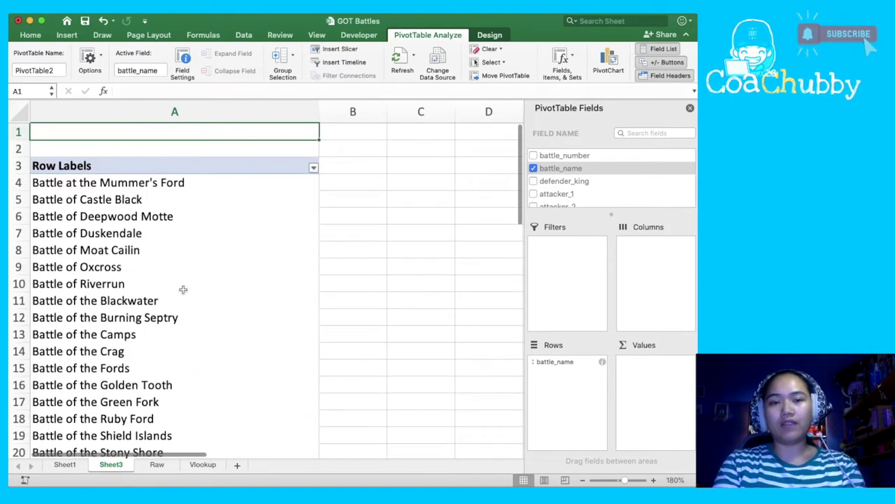
click(313, 170)
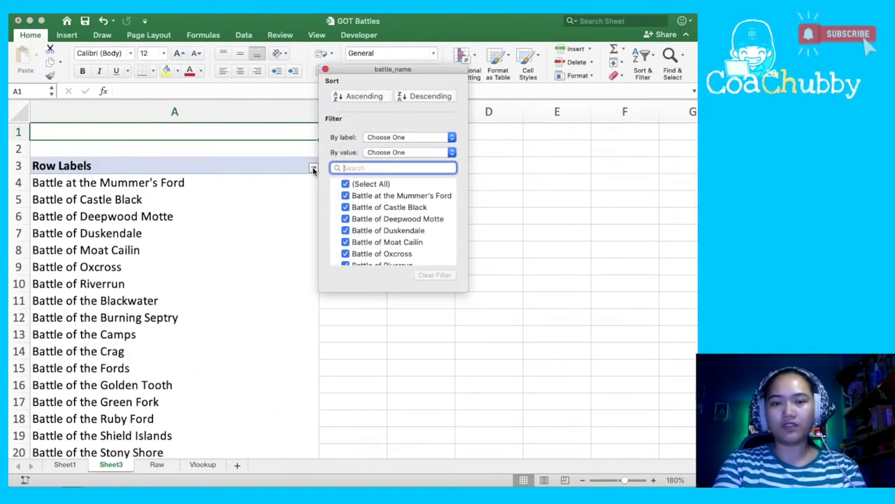
click(387, 139)
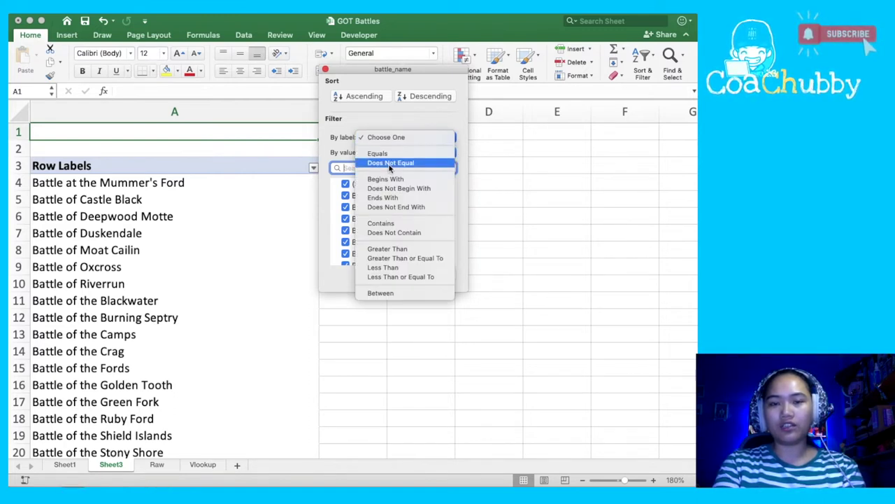
click(389, 163)
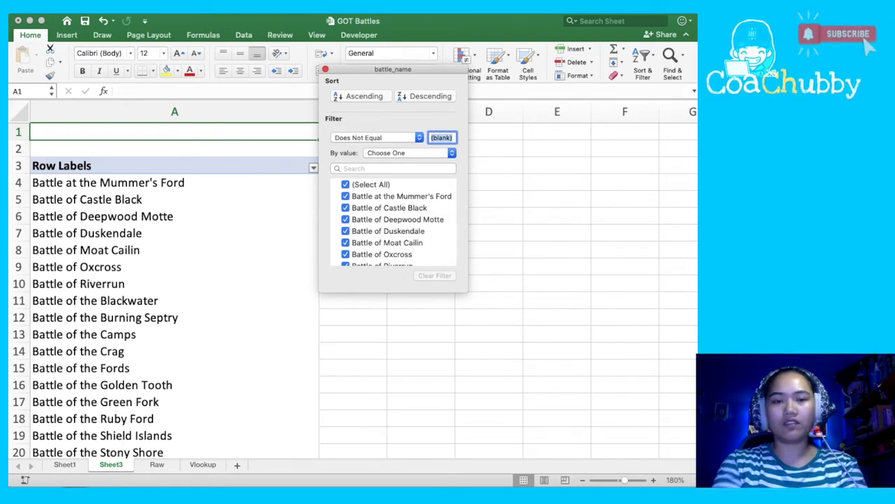
click(392, 321)
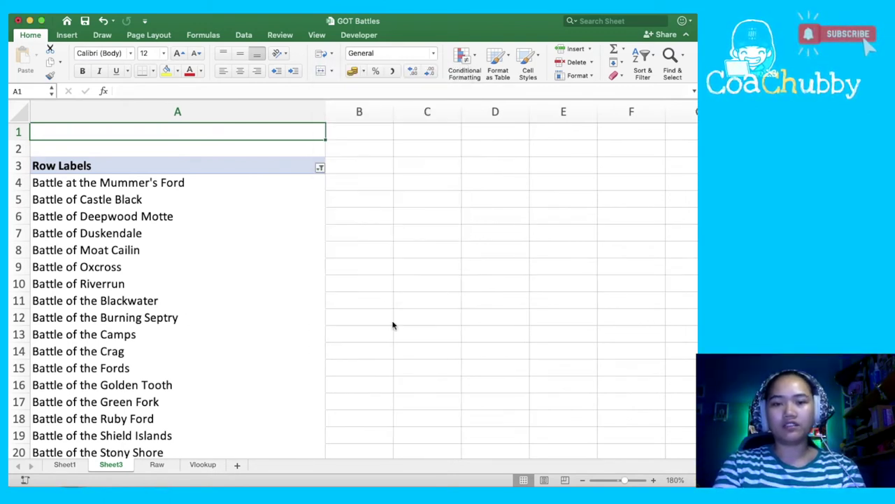
click(273, 254)
key(ctrl+Down)
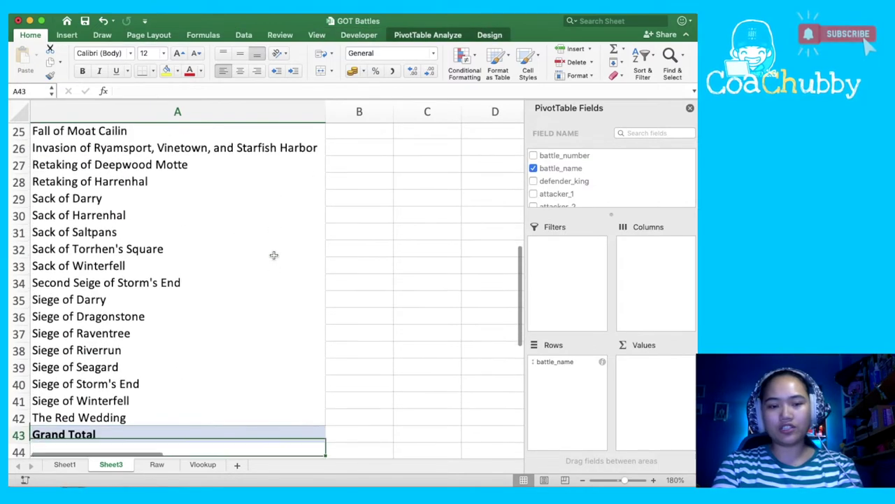
key(Up)
key(Up)
key(ctrl+Up)
key(Down)
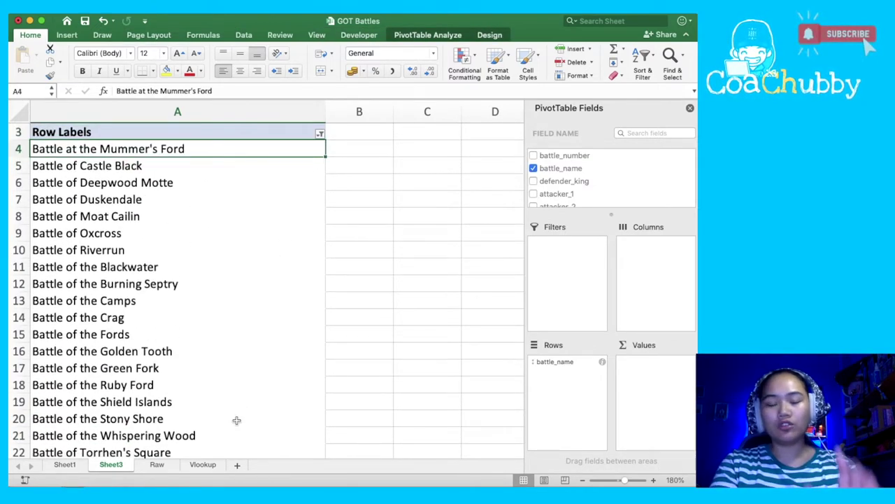
Add a record below the last row of the Raw sheet with battle number 39 and battle name Battle of the Brains
click(157, 464)
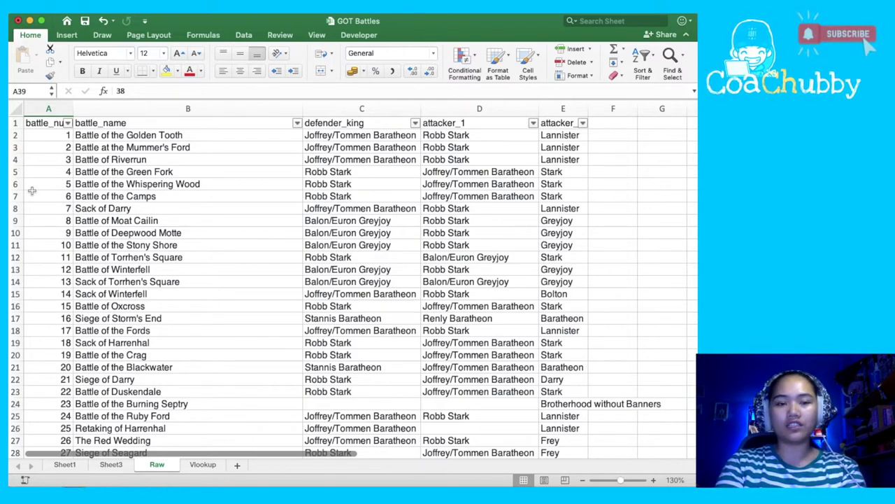
key(Down)
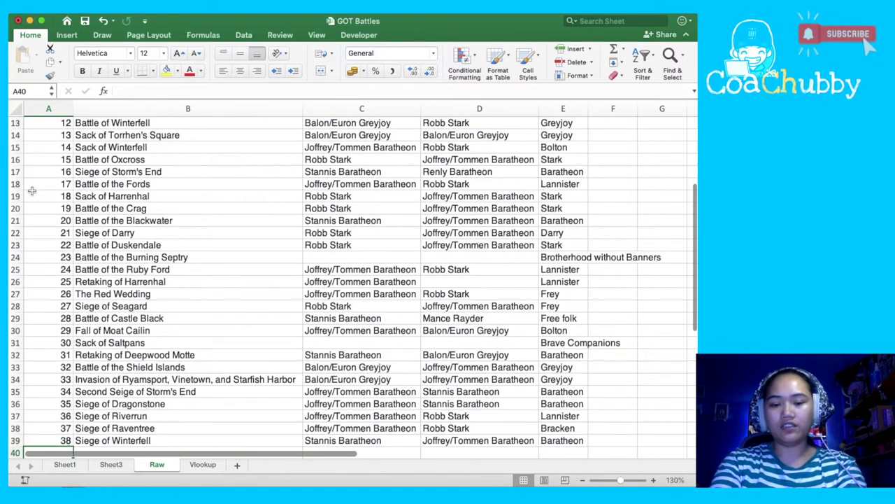
text(39)
key(Tab)
key(Down)
key(Down)
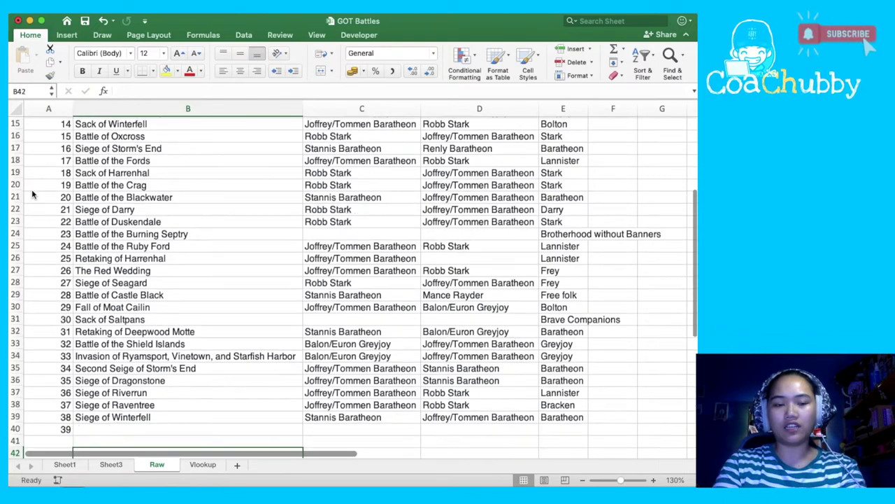
key(Up)
key(Up)
text(Batt)
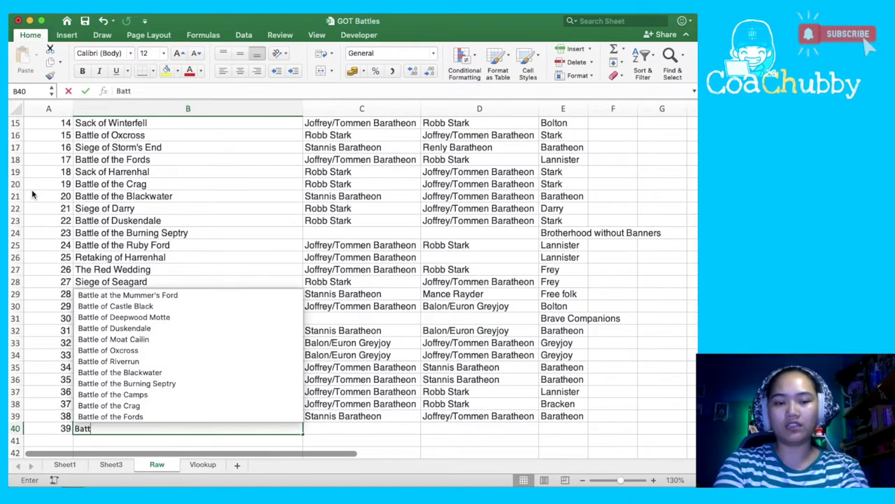
text(le of the Brain)
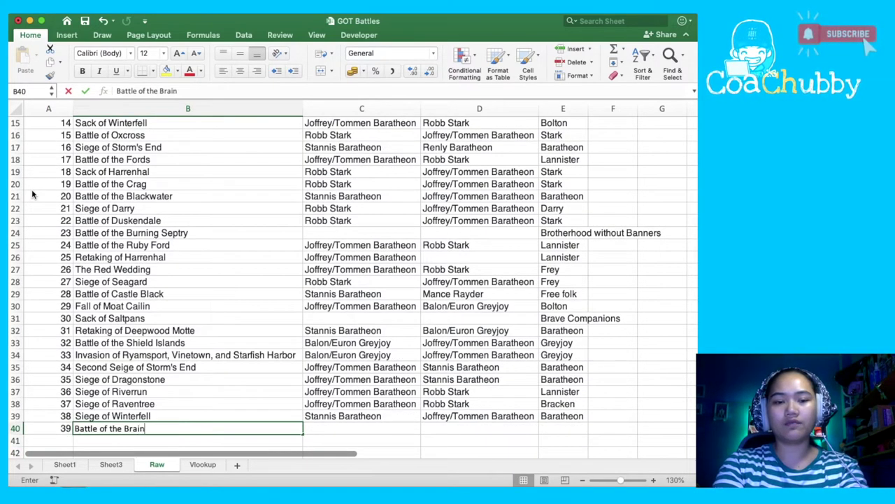
text(s)
key(Return)
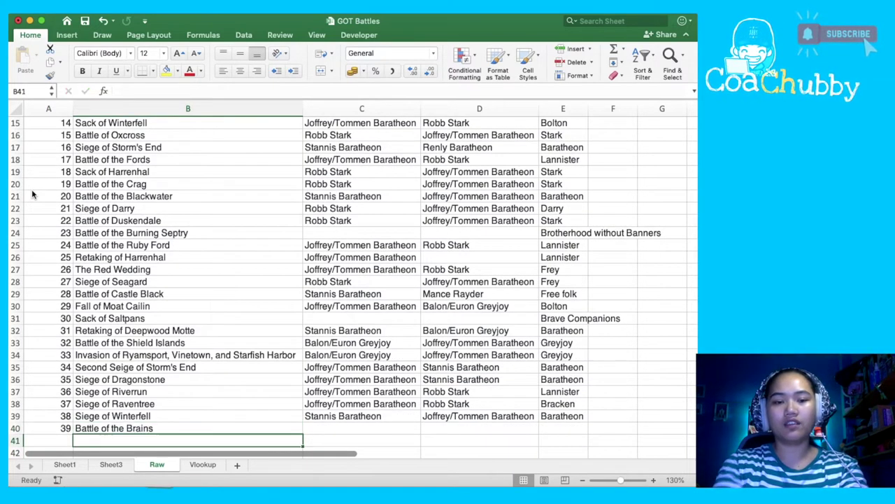
Refresh the PivotTable on Sheet3 and go to its last row label, Battle of the Brains
click(112, 467)
right_click(169, 235)
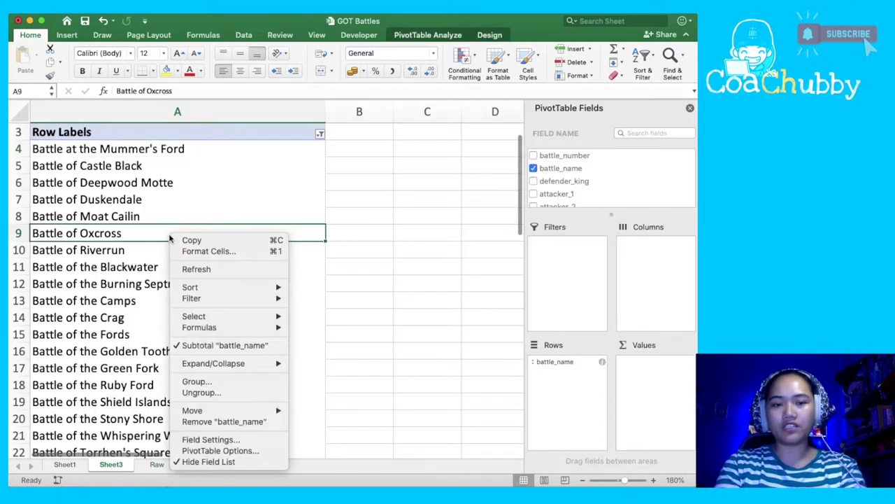
click(194, 271)
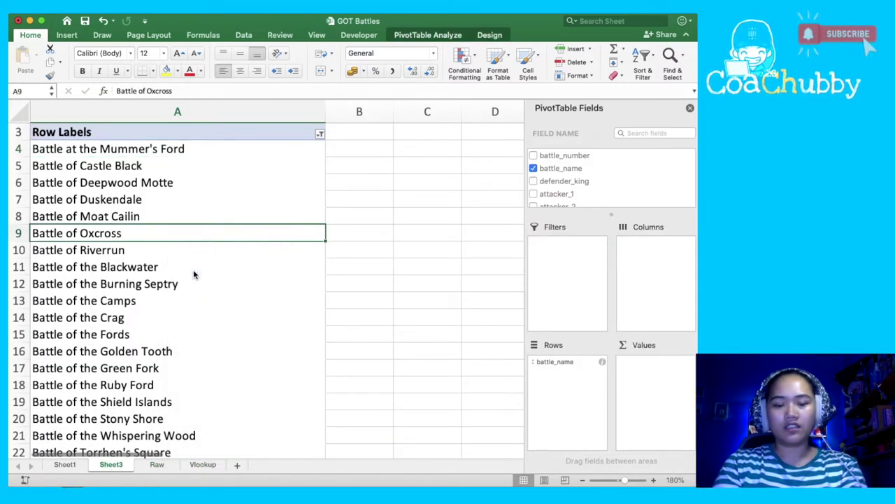
key(ctrl+Down)
key(Up)
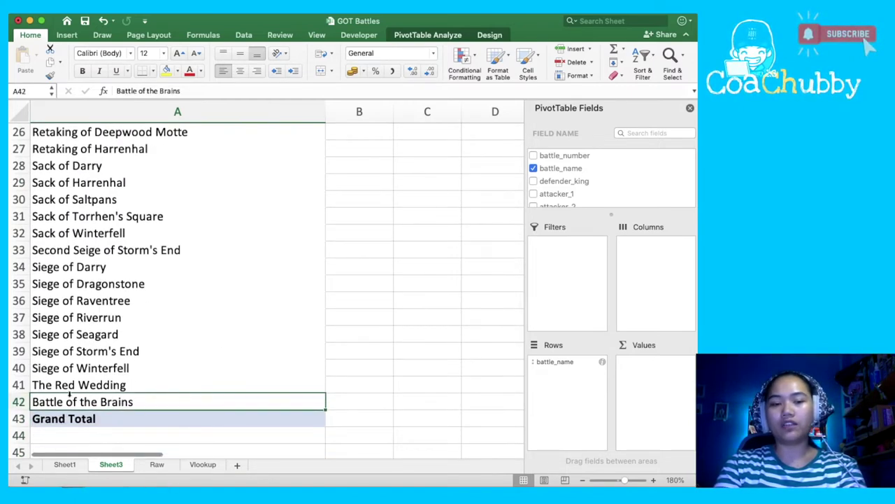
Highlight the Battle of the Brains label in yellow, undo the fill, and return to the first row label
click(167, 72)
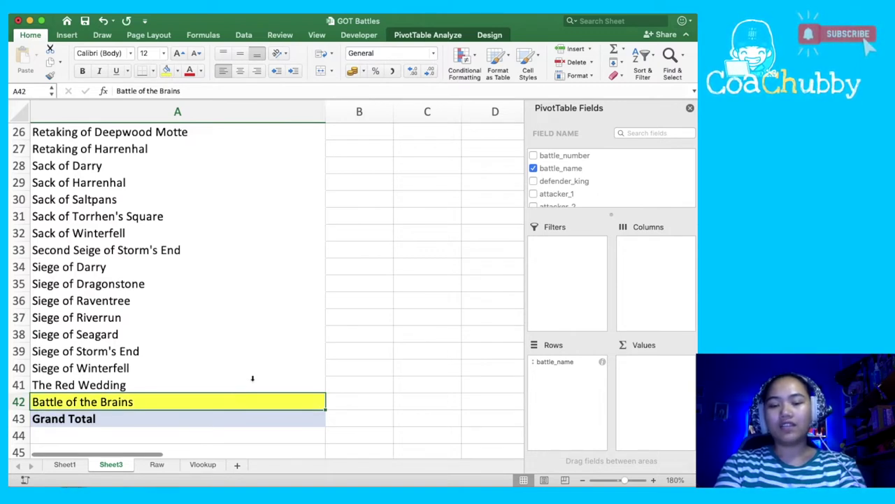
key(super+z)
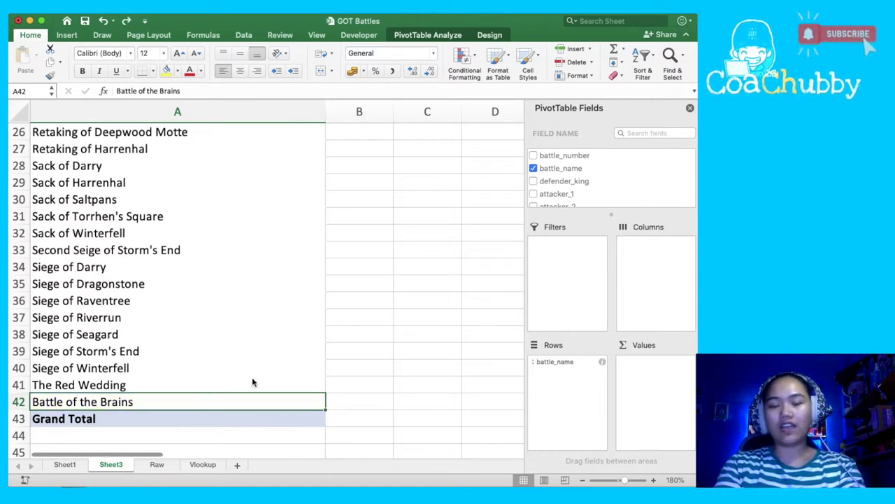
click(266, 357)
key(super+Up)
key(Down)
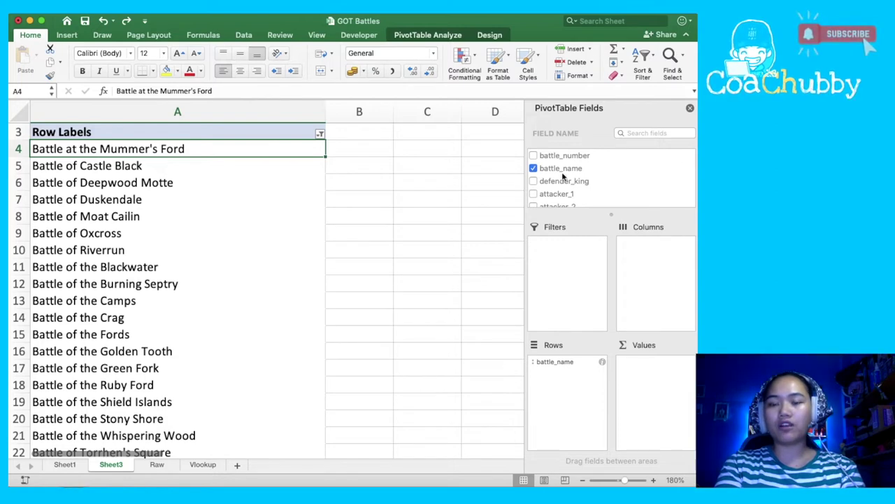
Review the column headers of the Raw sheet from battle_number to attacker_2
click(156, 465)
key(Up)
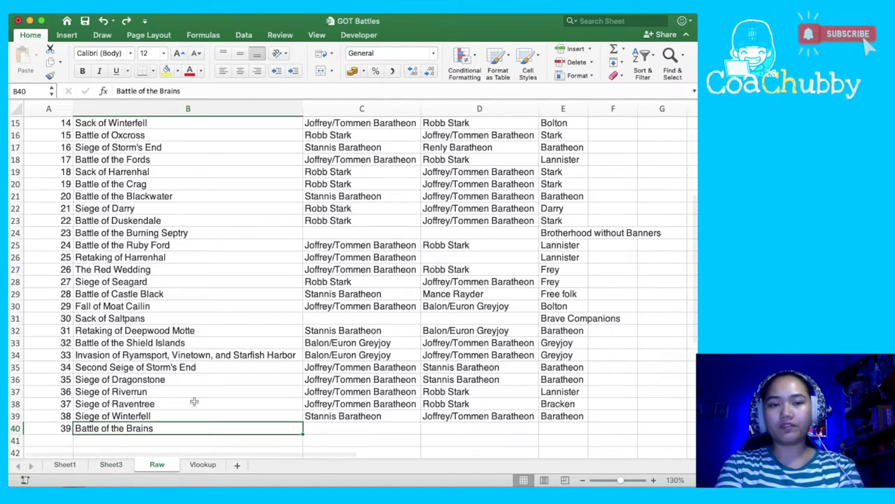
key(Left)
key(super+Up)
key(shift+Right)
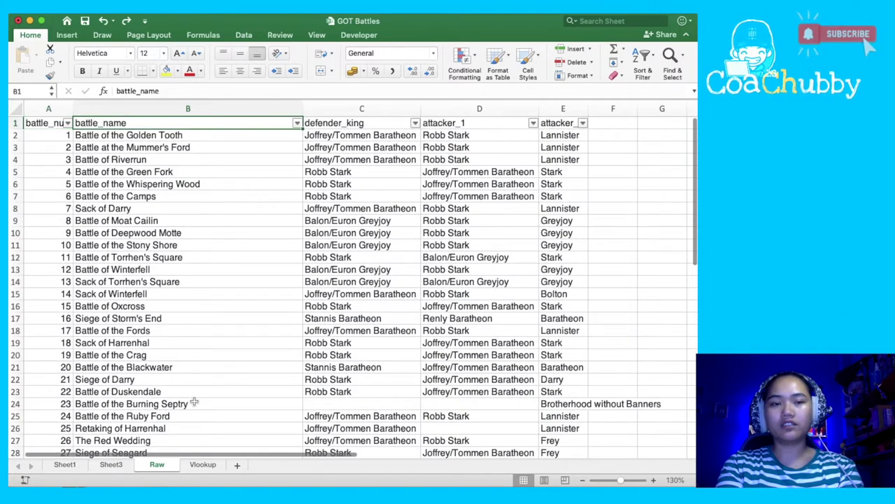
key(shift+Left)
key(shift+Right)
key(shift+Right)
key(shift+Left)
key(Right)
key(Right)
key(Right)
key(Right)
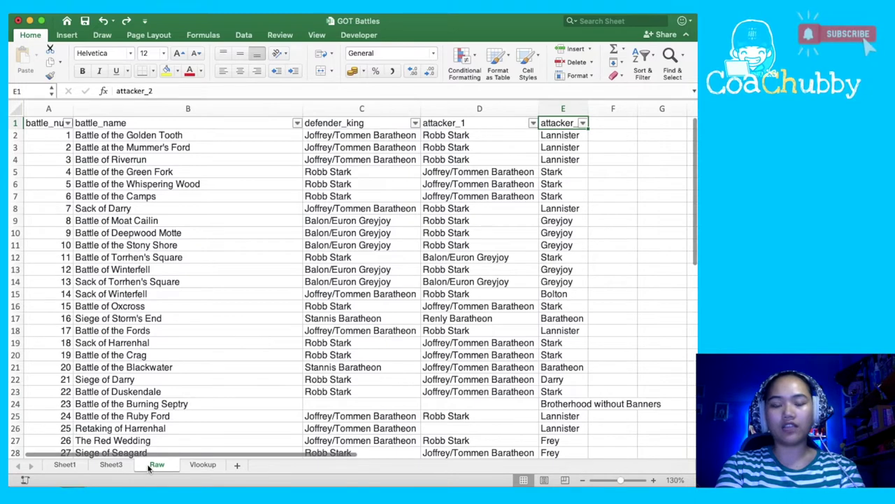
Move battle_name from Rows to Filters in the Sheet3 PivotTable and inspect the choices in its filter list
click(114, 465)
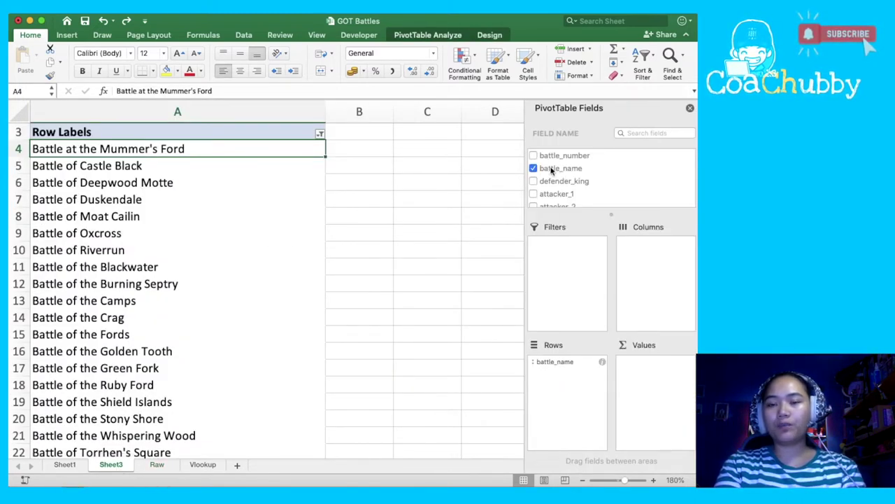
click(545, 169)
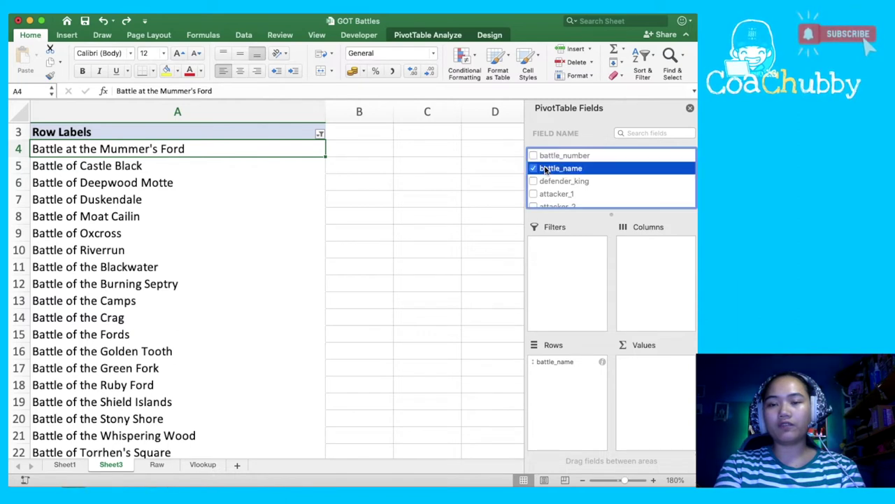
drag(544, 168, 549, 272)
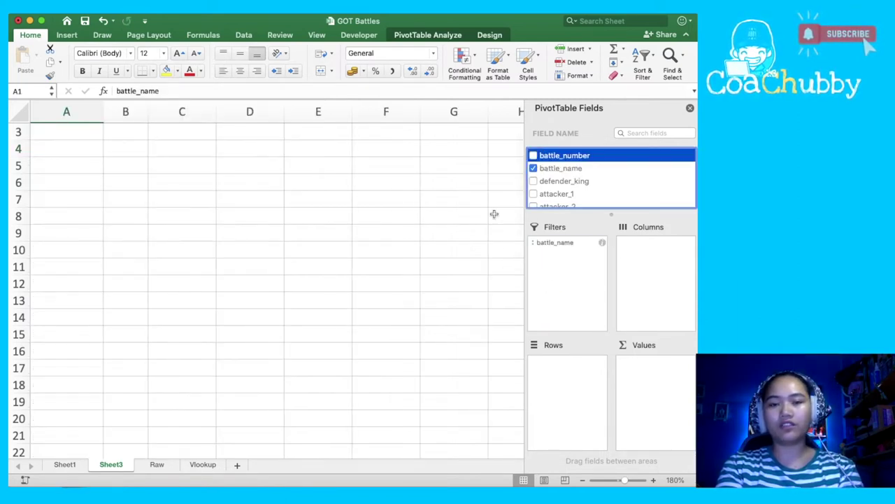
click(384, 240)
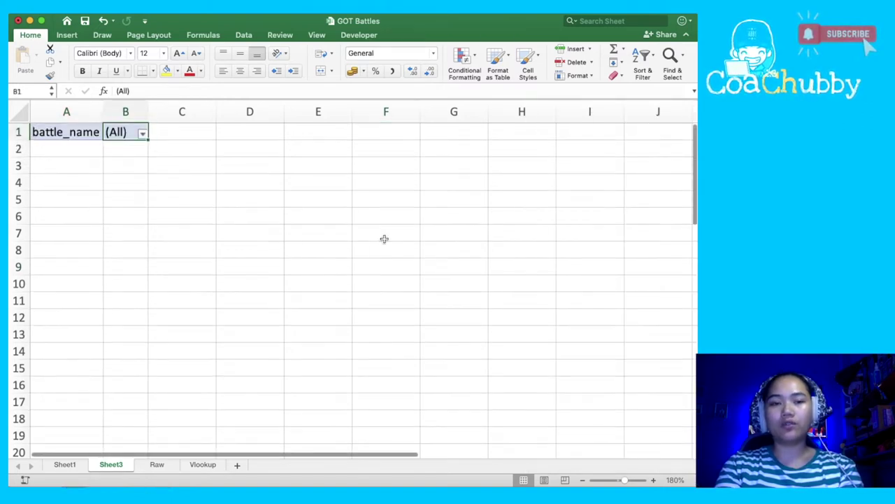
click(142, 135)
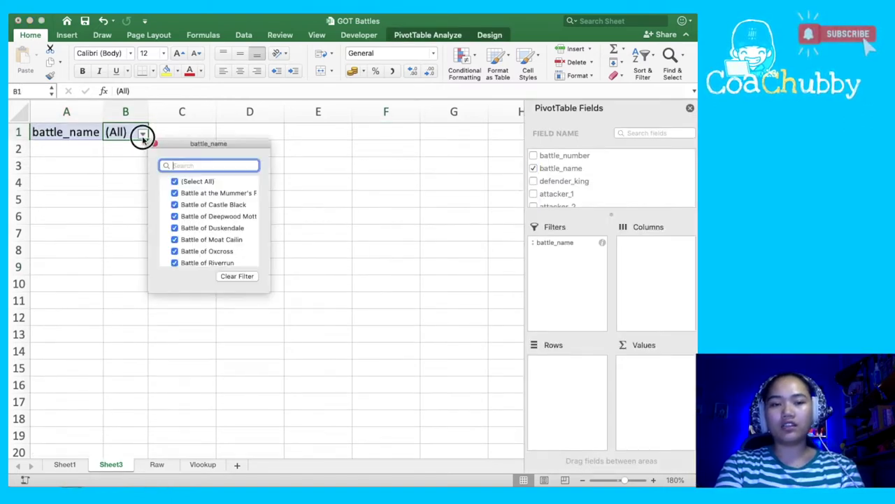
click(77, 139)
drag(118, 133, 61, 128)
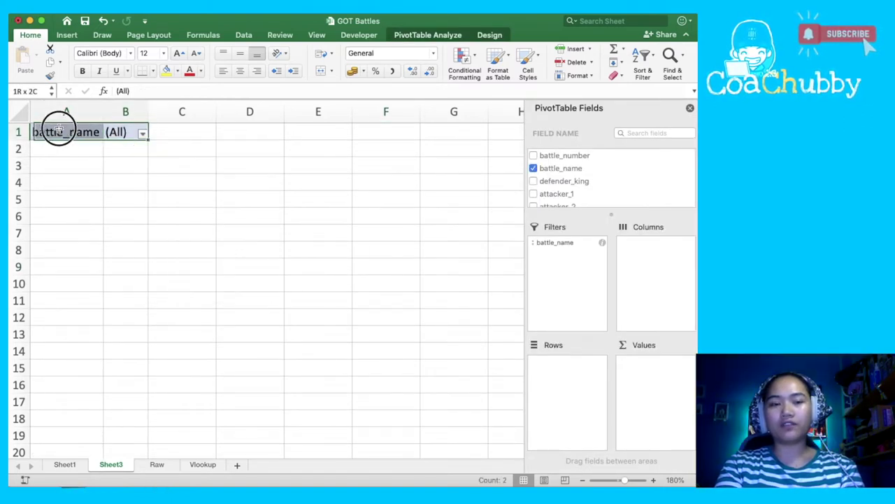
click(142, 133)
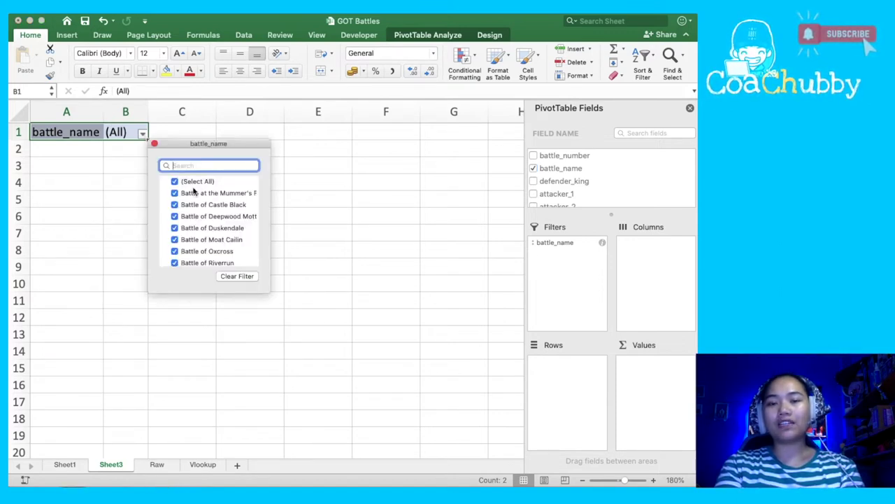
click(116, 186)
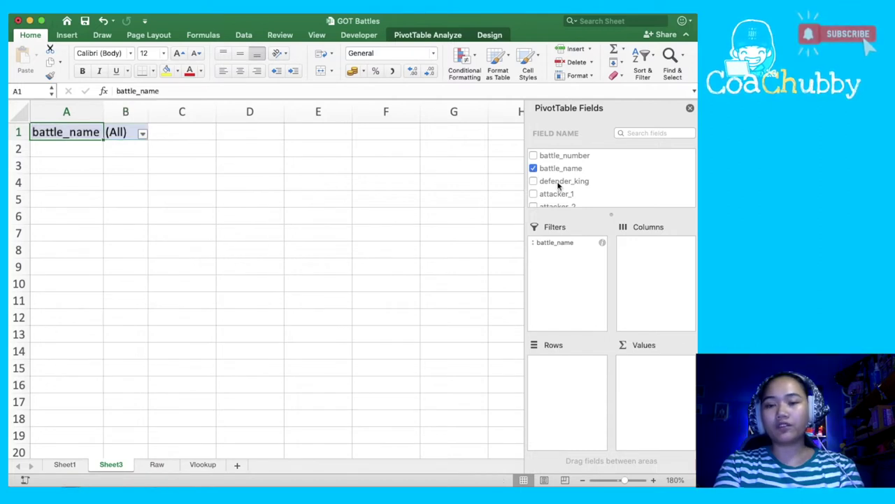
Arrange the PivotTable with defender_king in Filters and battle_name in Rows, and filter defender_king to Robb Stark only
drag(558, 184, 562, 375)
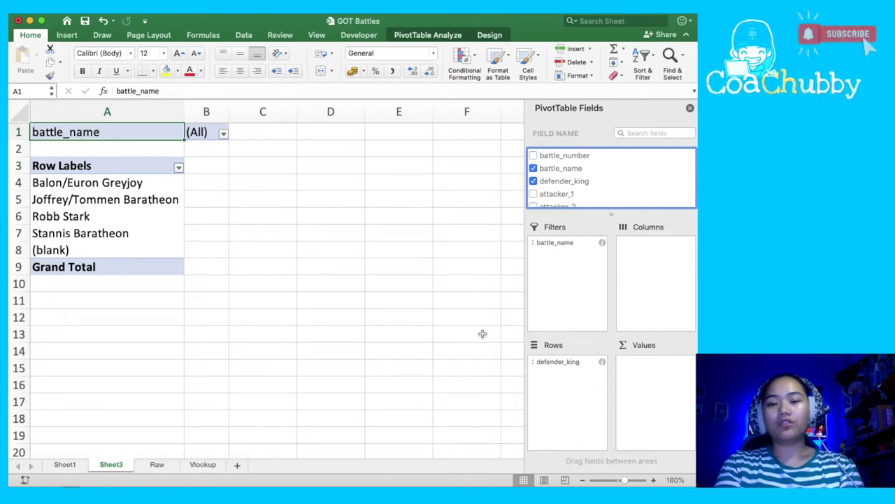
mouse_move(571, 244)
mouse_down()
mouse_move(575, 396)
mouse_move(567, 257)
mouse_up()
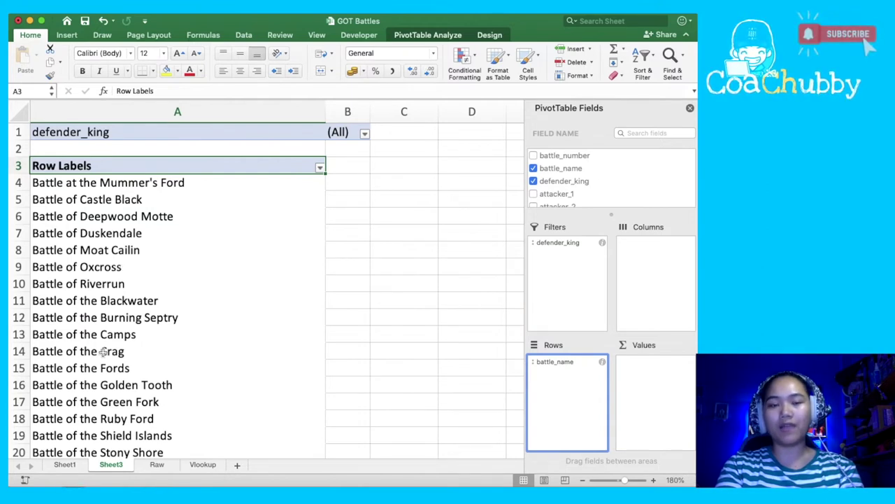
click(364, 134)
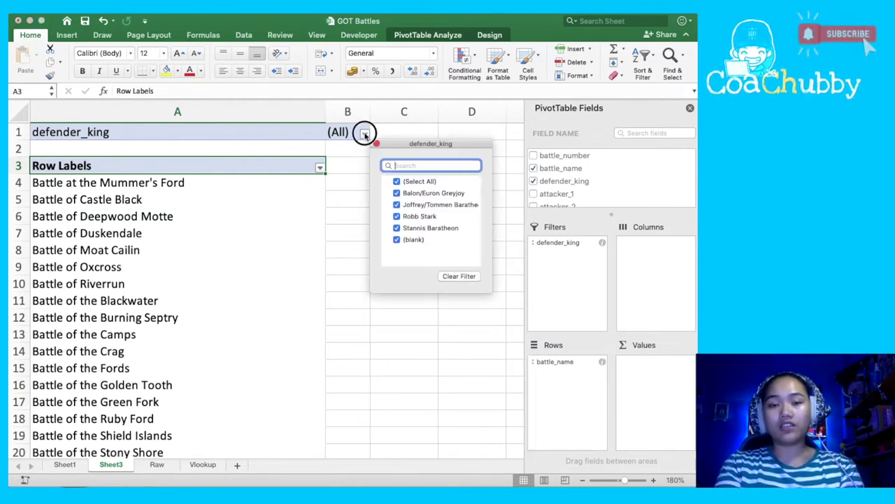
click(397, 182)
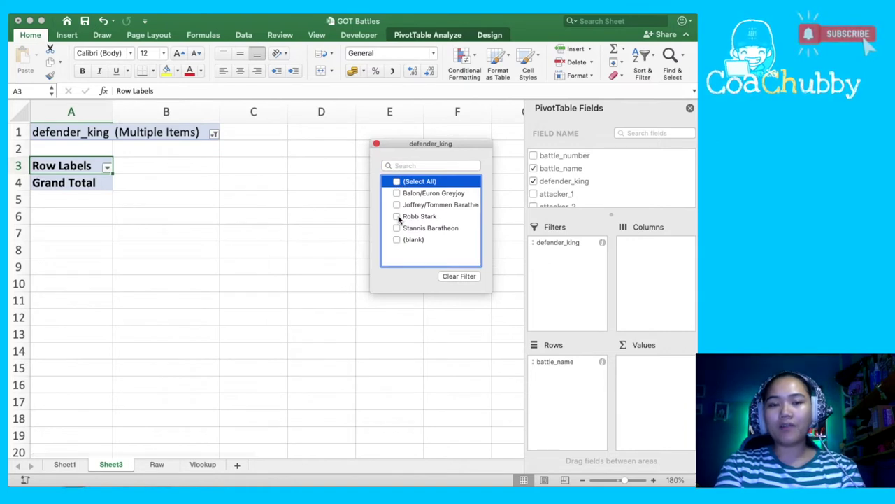
click(398, 216)
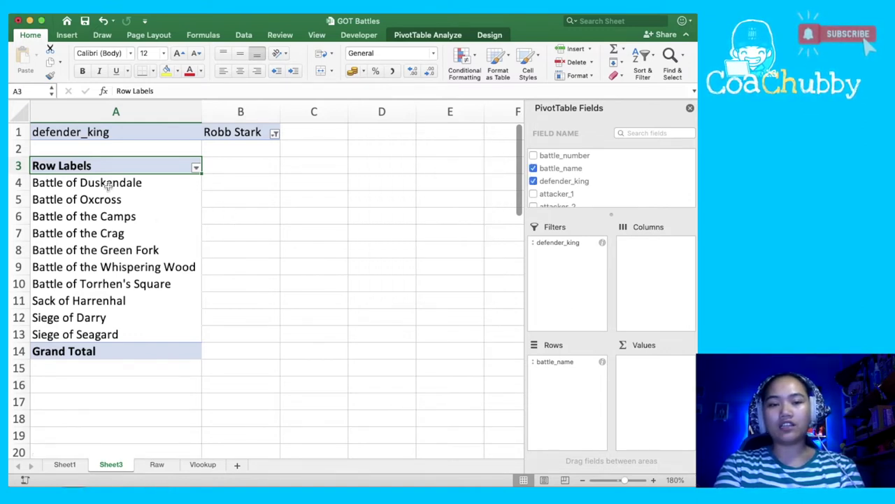
Review the battle names listed in the PivotTable rows for the Robb Stark filter
key(ctrl+Down)
key(Up)
key(Up)
key(Up)
key(Up)
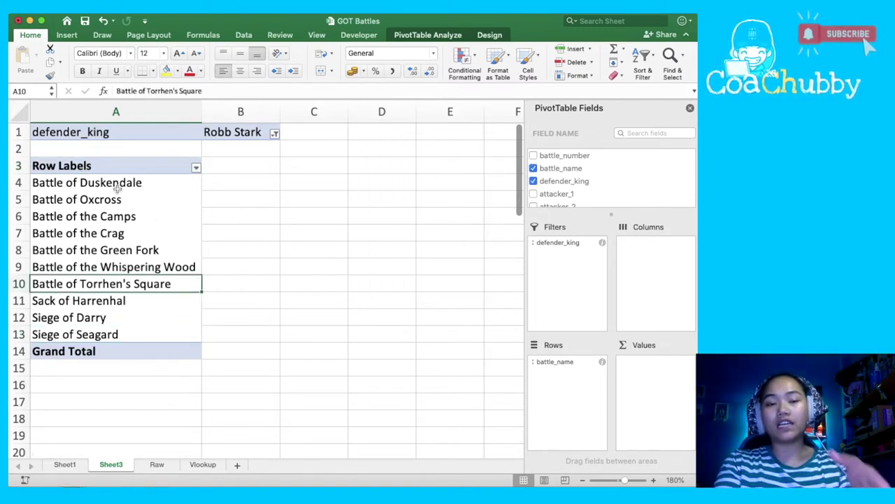
key(Up)
key(Up)
key(Up)
key(Up)
key(Up)
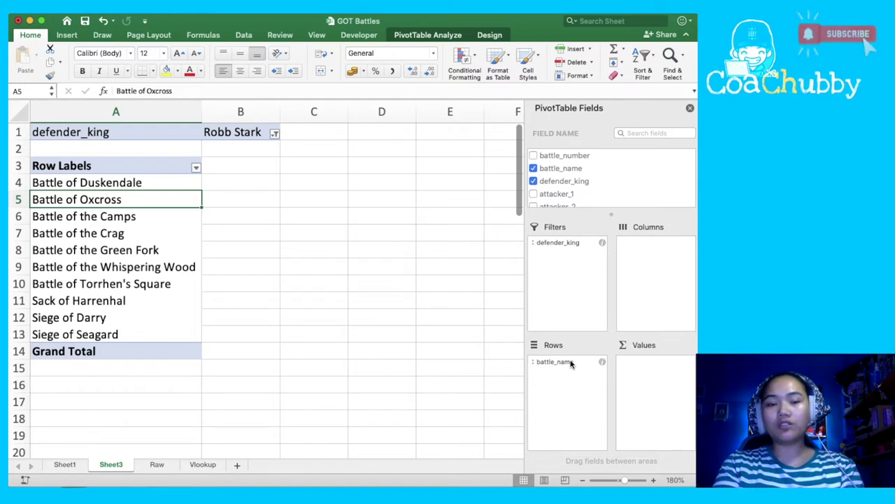
Add the attacker_1 field to the Columns area of the Sheet3 PivotTable
scroll(556, 190, down, 1)
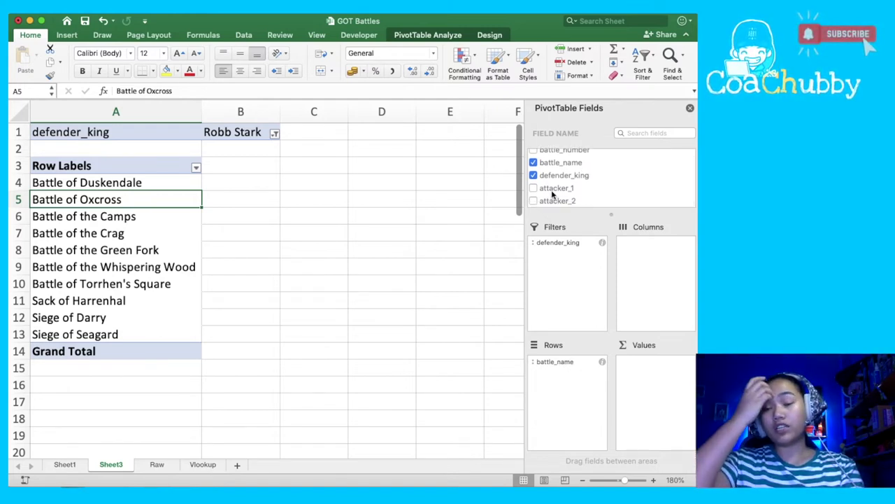
scroll(553, 190, up, 1)
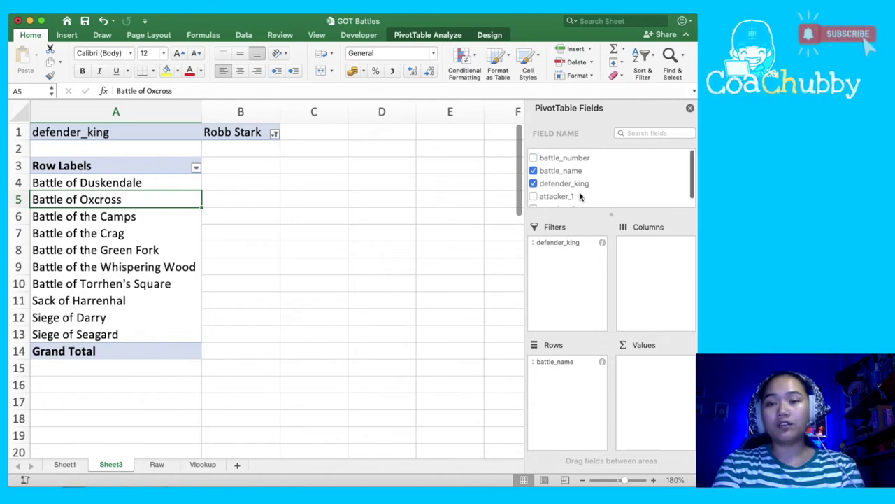
click(553, 196)
drag(553, 196, 643, 262)
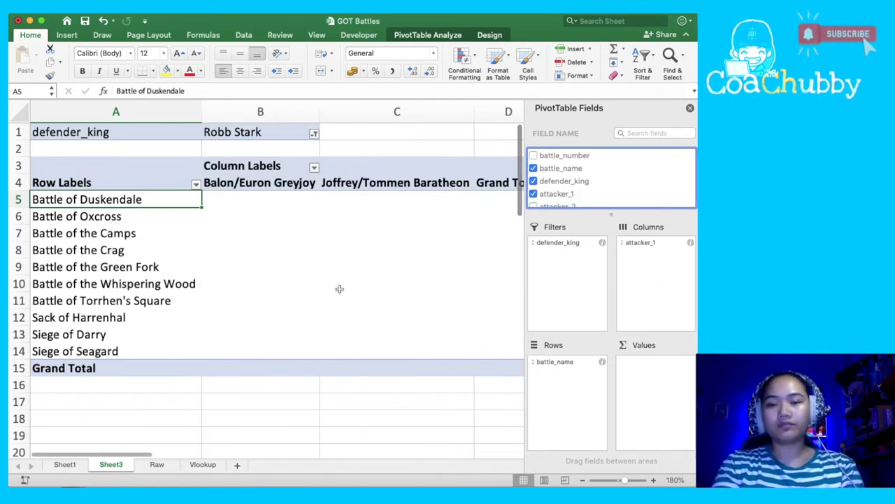
drag(126, 455, 100, 455)
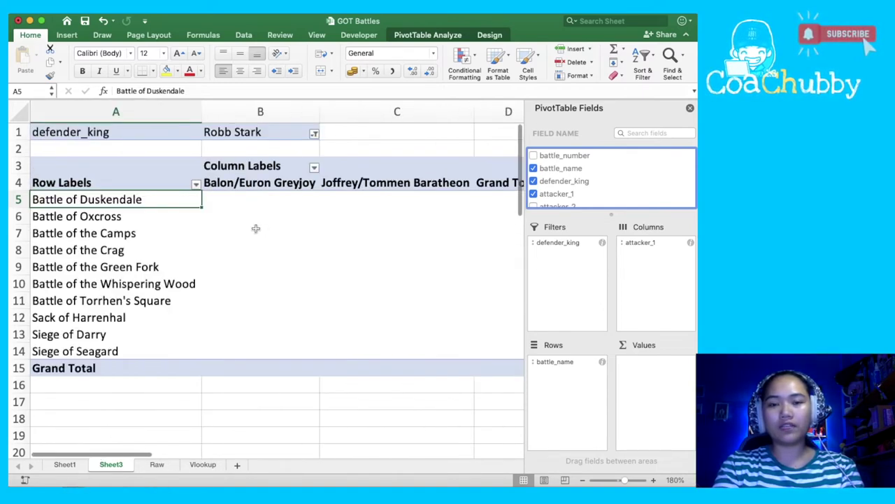
Examine the attacker_1 column labels across the PivotTable, from Balon/Euron Greyjoy to Grand Total
click(250, 193)
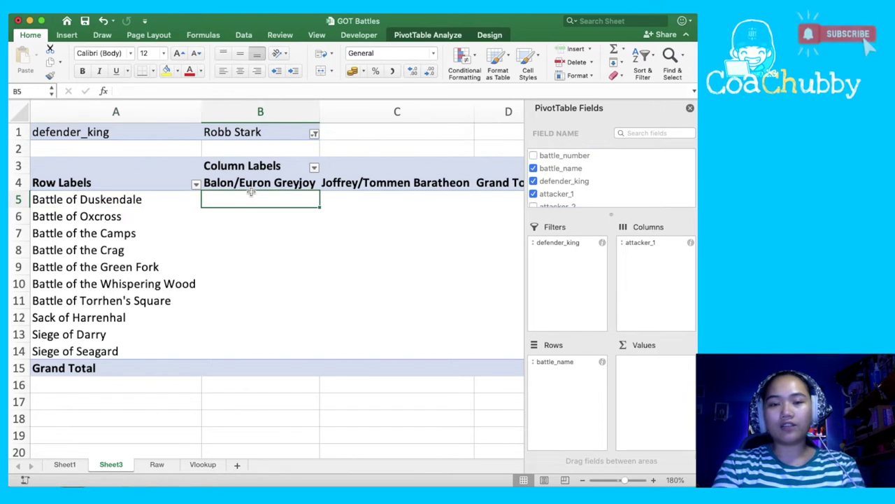
click(250, 189)
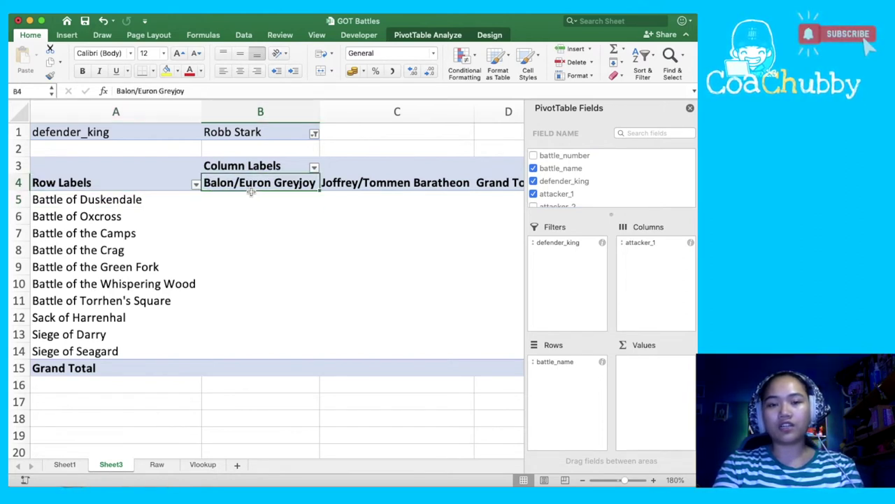
key(Left)
key(Up)
key(Right)
key(Up)
key(Up)
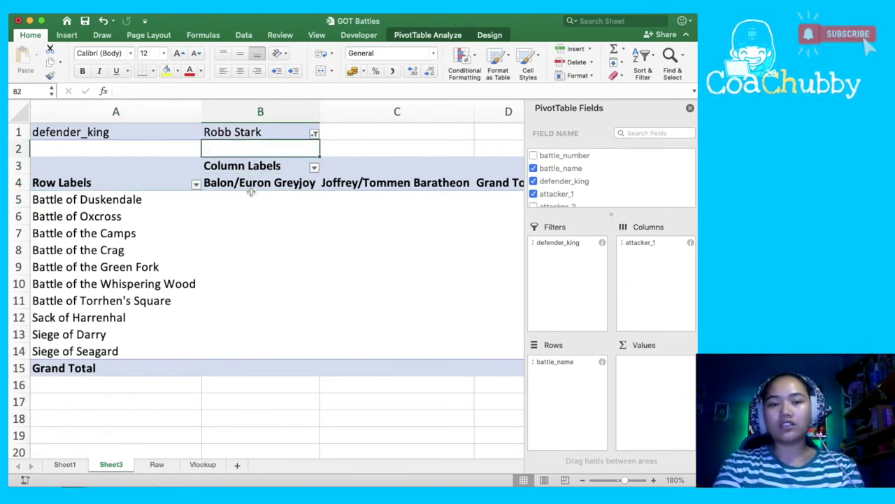
click(250, 188)
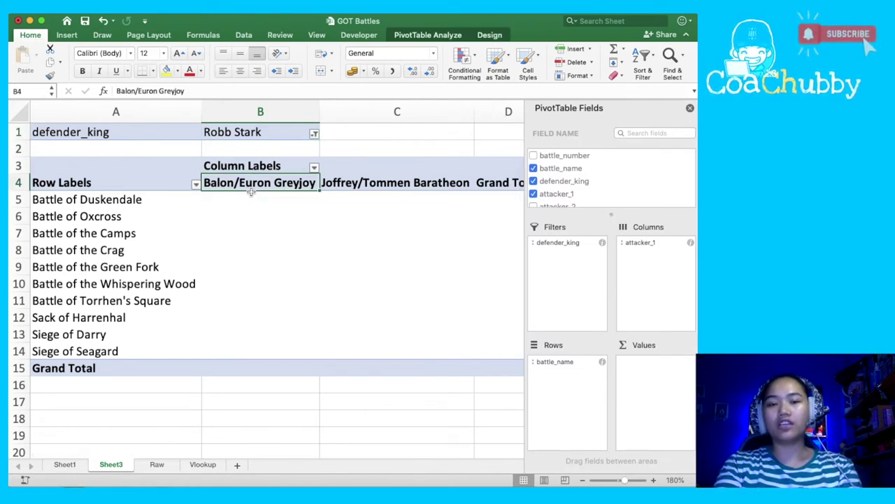
key(Right)
key(Right)
key(Left)
key(Left)
key(Left)
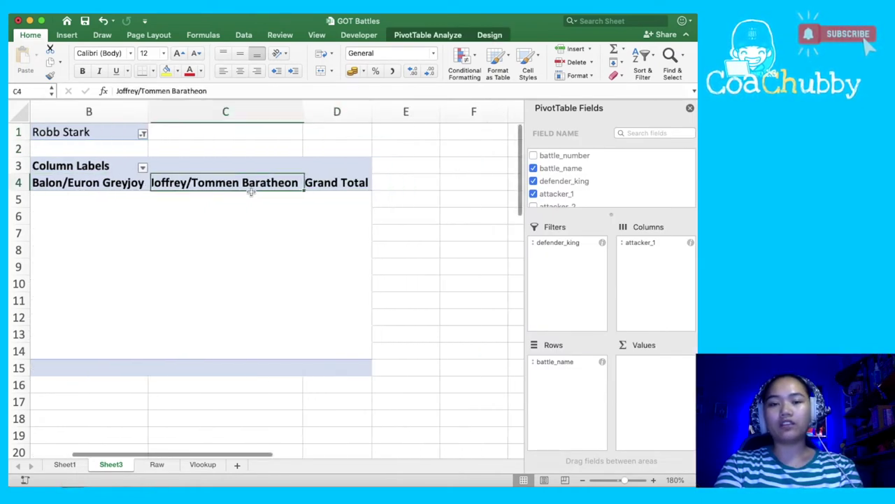
key(Right)
key(Right)
key(Right)
key(Left)
key(Left)
key(Left)
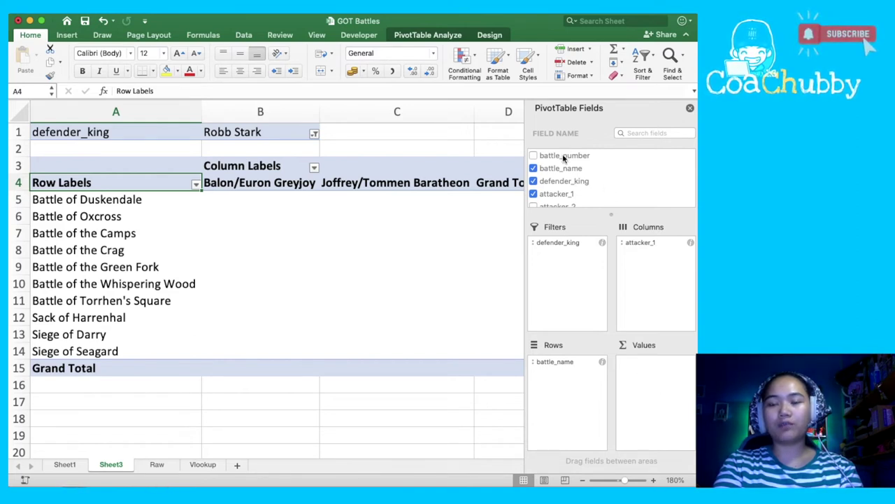
Add the battle_number field to the Values area of the PivotTable and select its entry there
drag(564, 156, 640, 379)
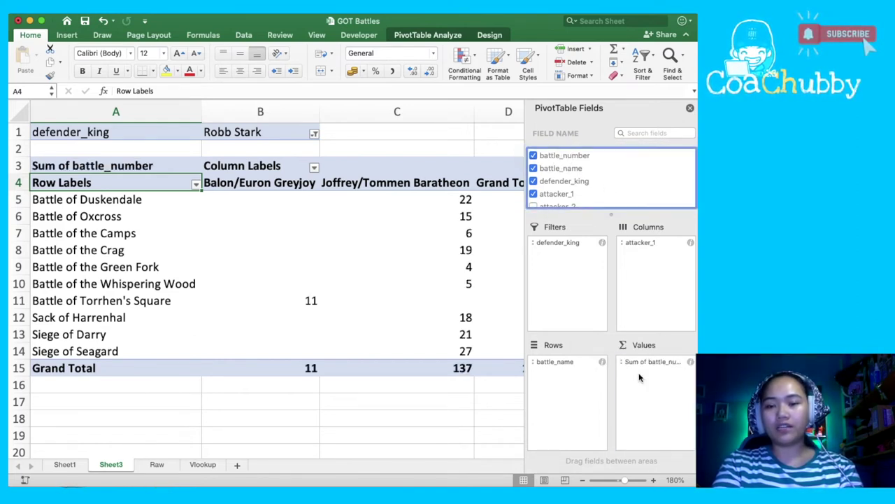
click(639, 363)
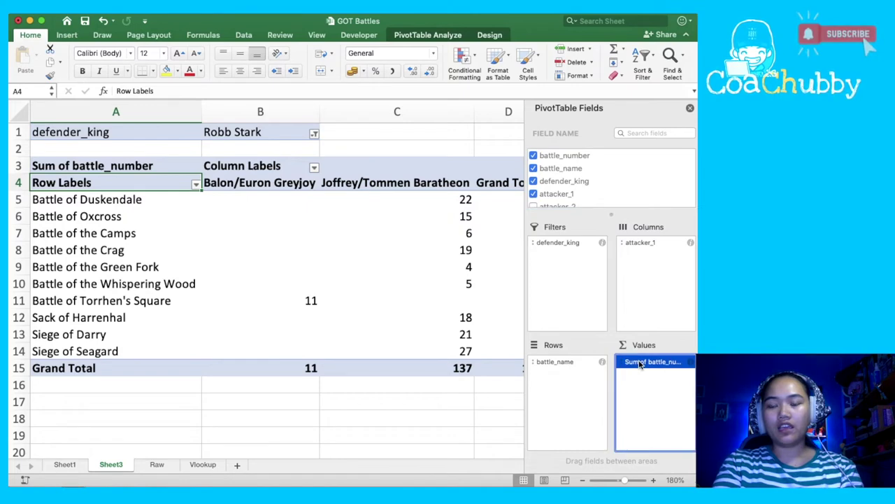
Compare the battle_number column on the Raw sheet with the summed values and grand totals in the Sheet3 PivotTable
click(155, 464)
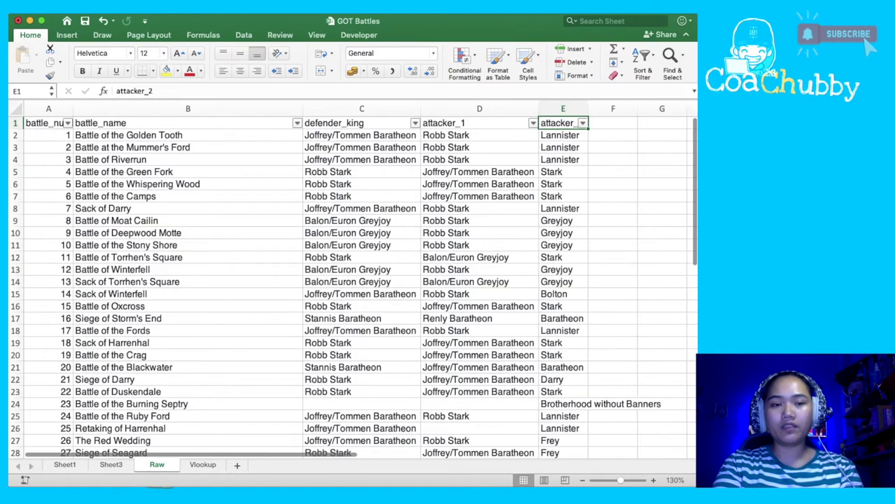
click(59, 134)
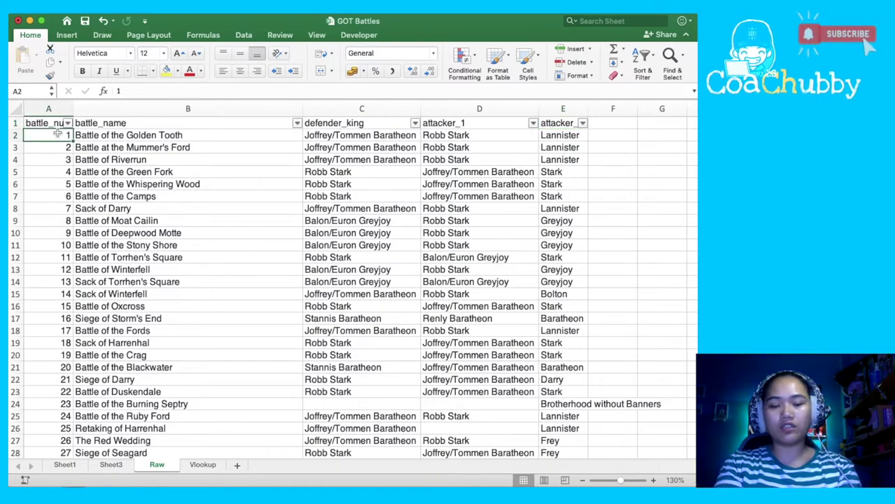
key(super+Down)
key(super+Up)
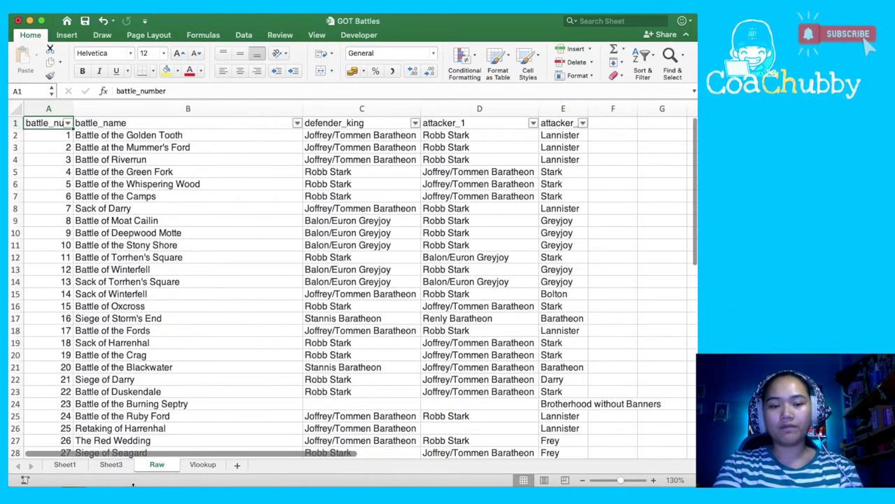
click(113, 464)
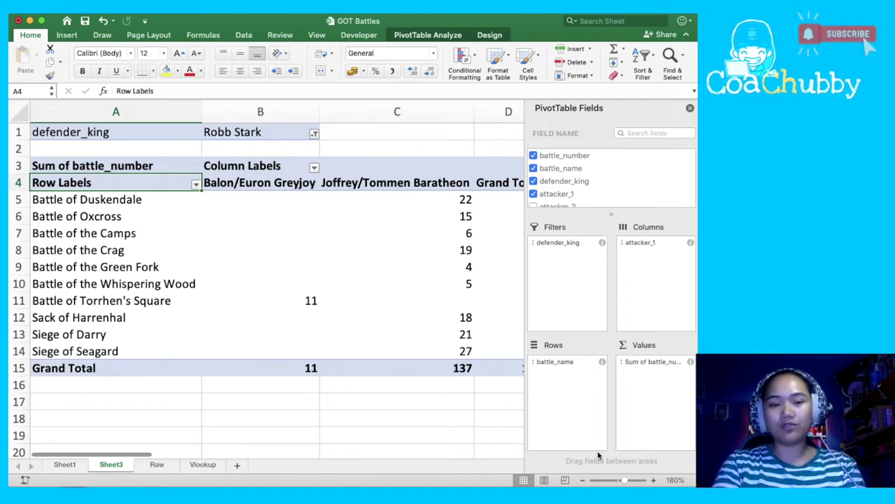
click(442, 424)
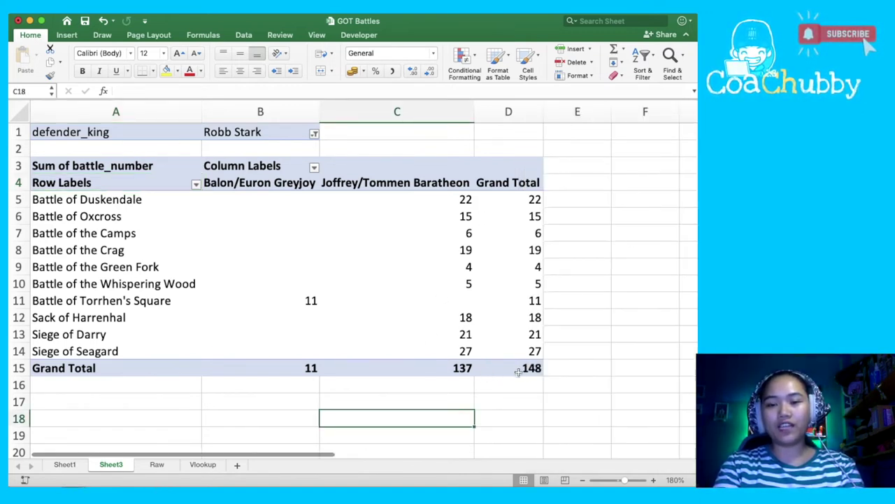
click(157, 464)
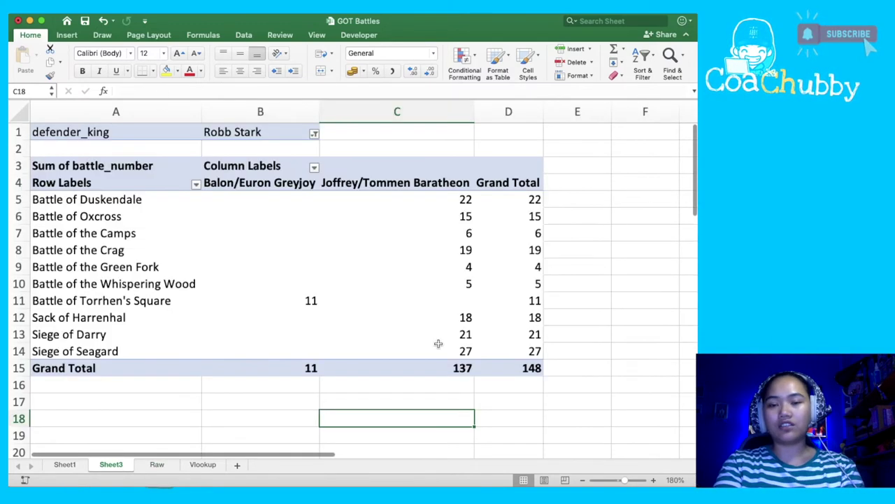
Change the battle_number value field in the PivotTable to be summarized by Count
click(445, 302)
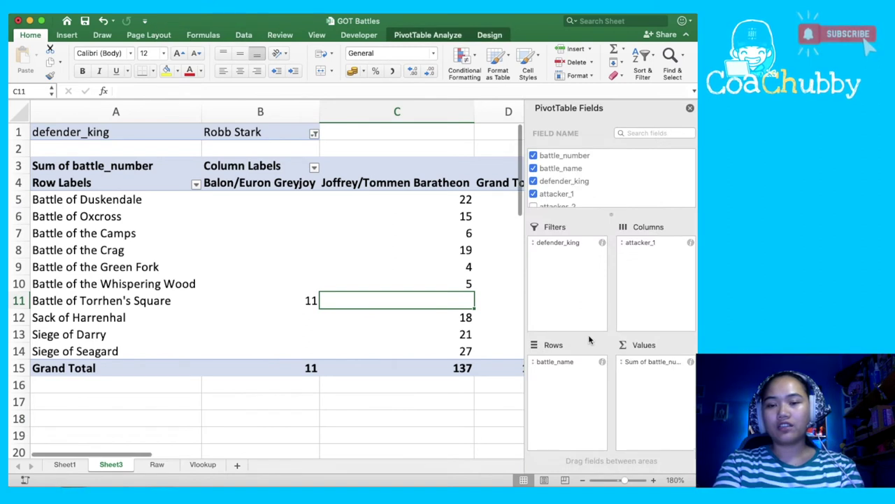
click(630, 365)
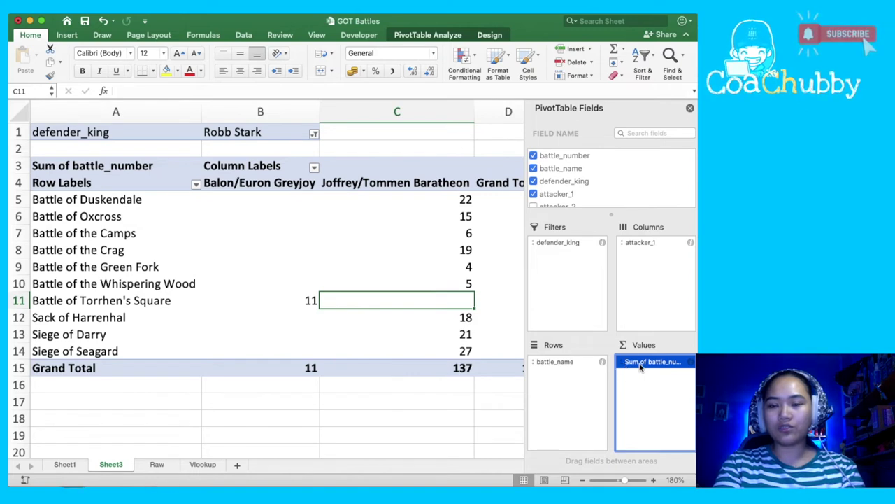
click(690, 363)
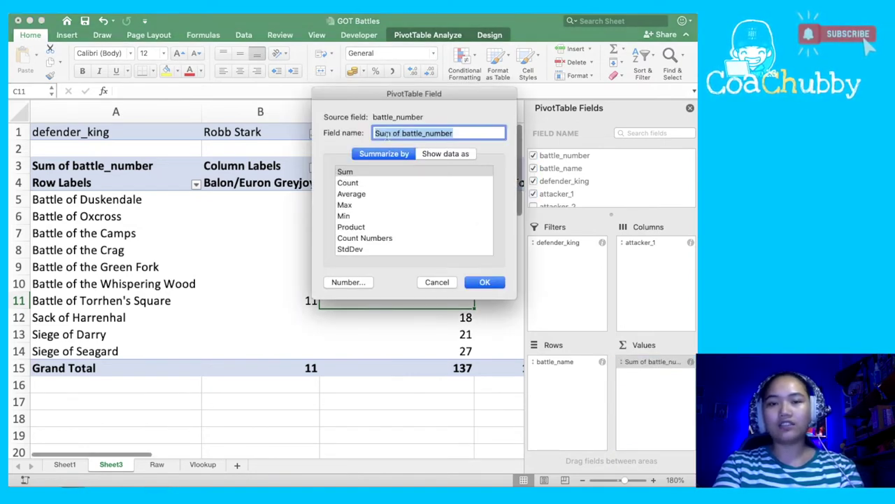
click(369, 184)
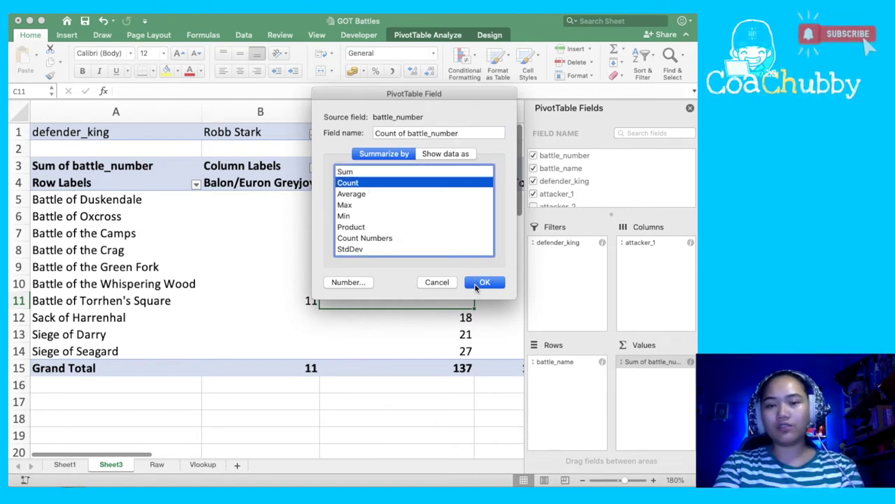
click(483, 282)
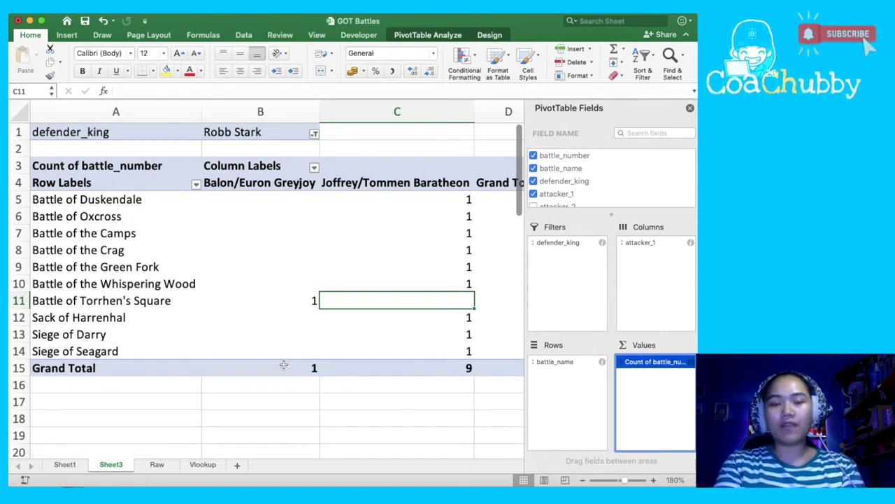
Examine the battle counts per row, starting with Battle of Torrhen's Square and continuing down the Joffrey/Tommen Baratheon column
click(177, 308)
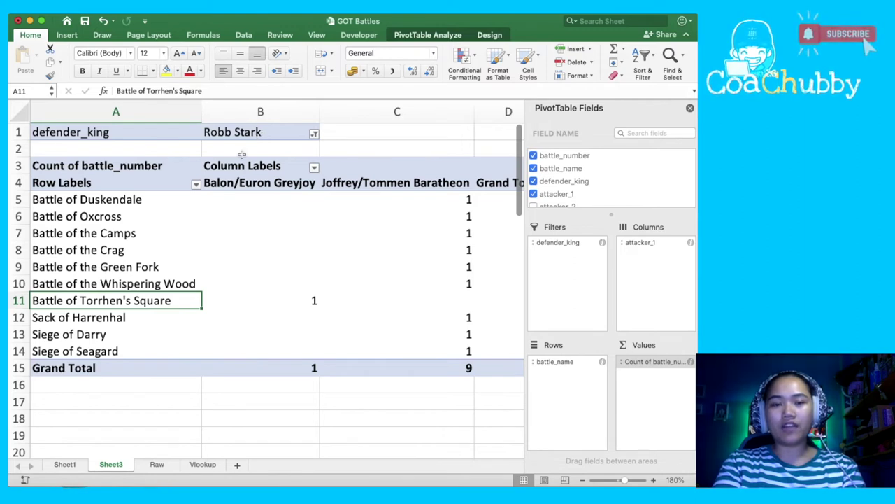
click(401, 198)
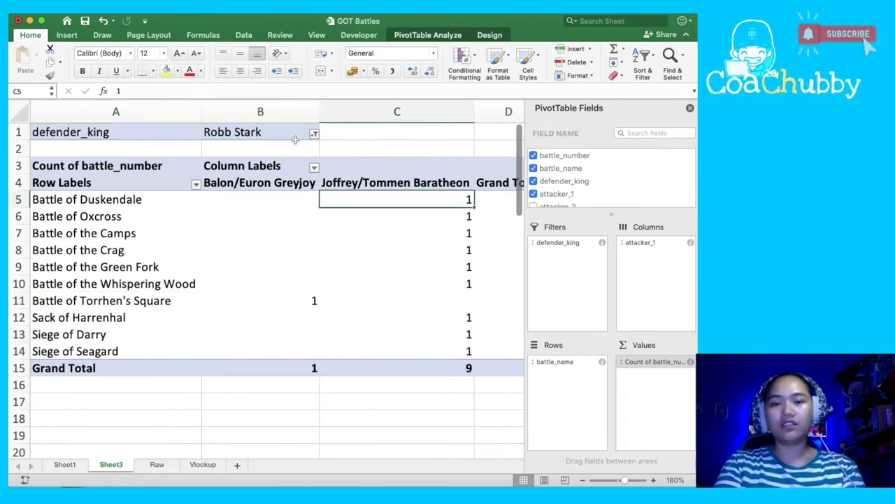
key(Down)
key(Down)
key(Down)
key(Down)
key(Down)
key(Down)
key(Down)
key(Down)
key(Down)
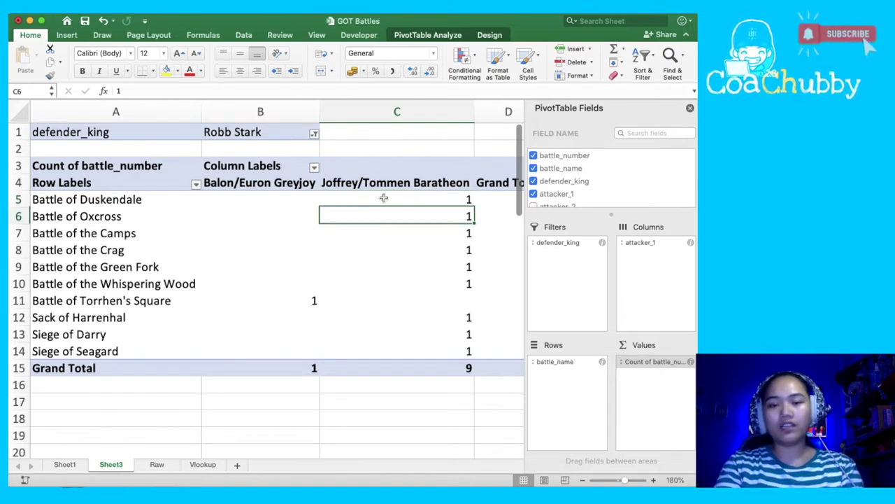
key(Down)
key(Down)
key(Down)
key(Left)
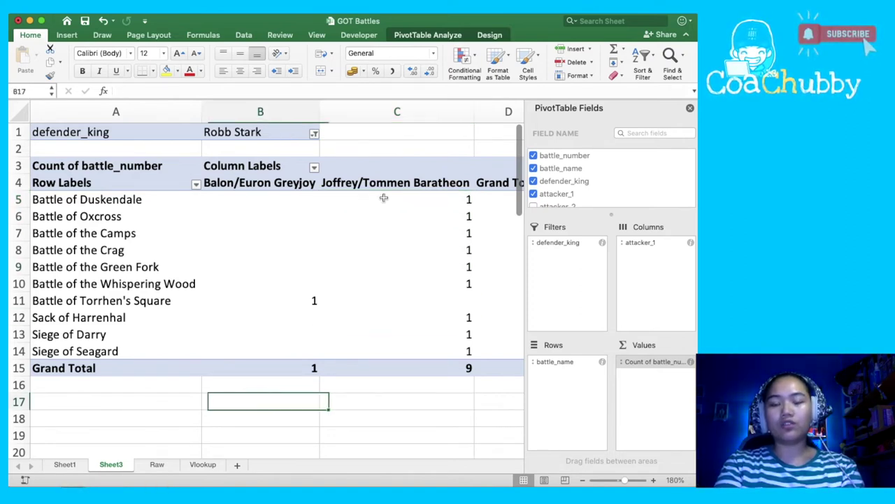
Read across the Grand Total row to compare the battle counts of each attacker with the overall total
key(Up)
key(Up)
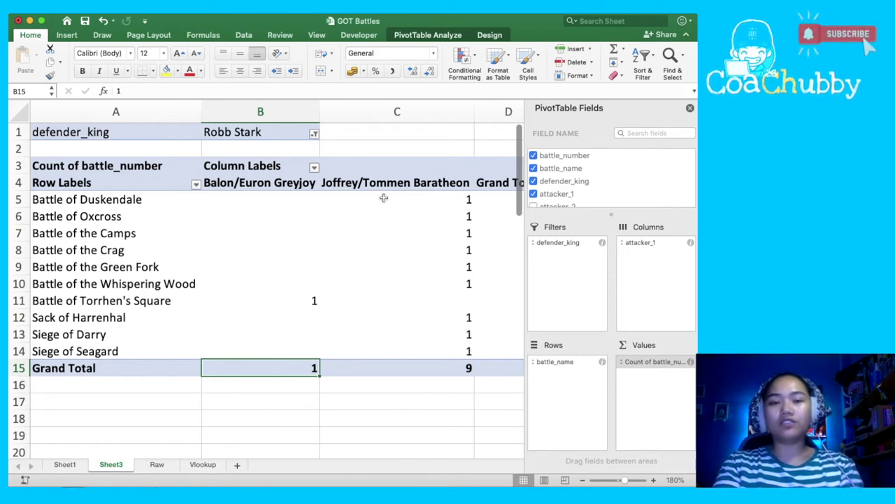
key(Right)
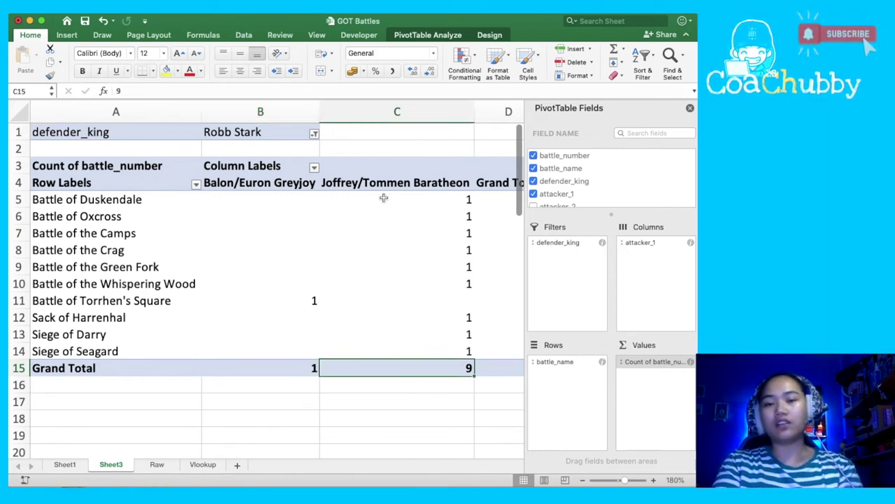
key(Right)
key(Left)
key(Left)
key(Left)
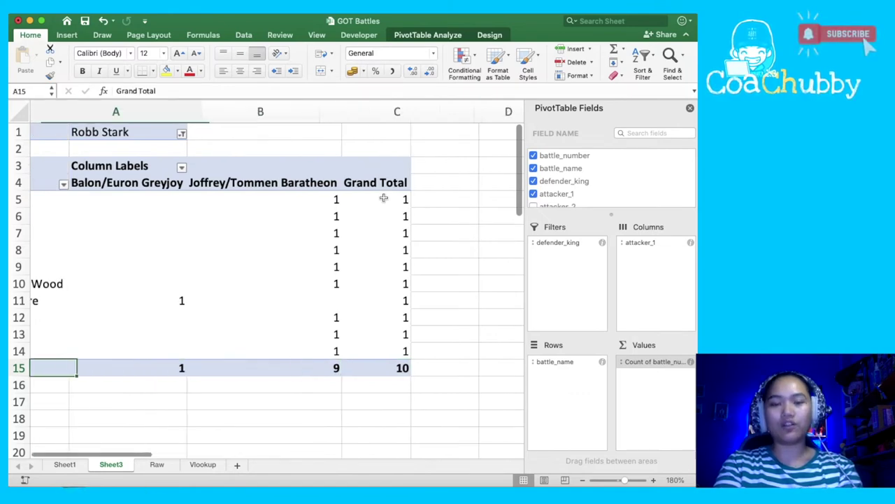
key(Right)
key(Right)
key(Right)
key(Left)
key(Left)
key(Left)
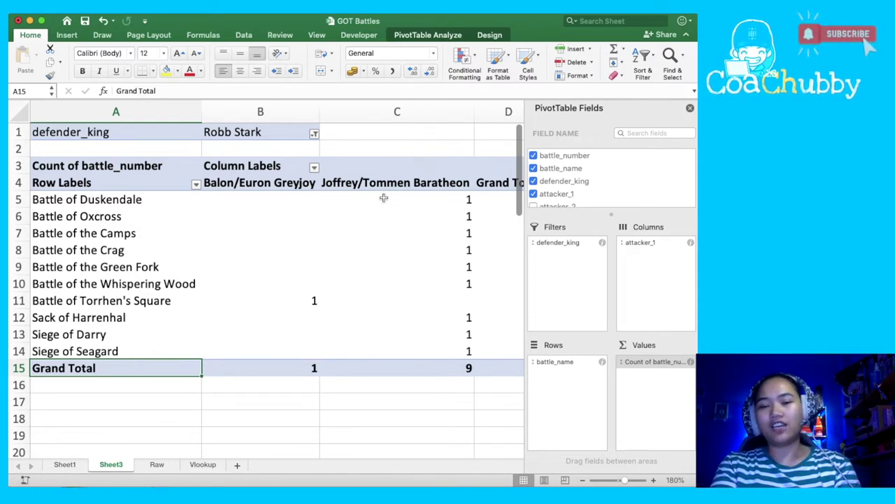
Reset the PivotTable's defender_king filter from Robb Stark so that all defenders are included
click(314, 135)
click(392, 277)
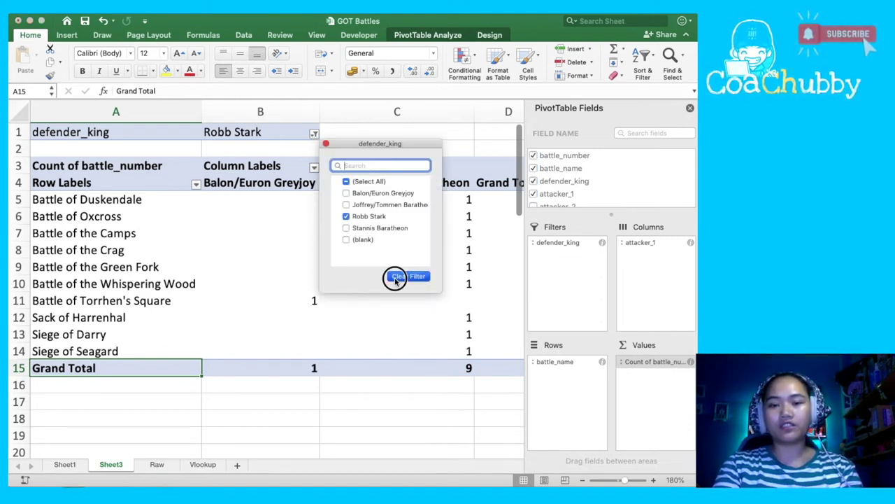
click(269, 134)
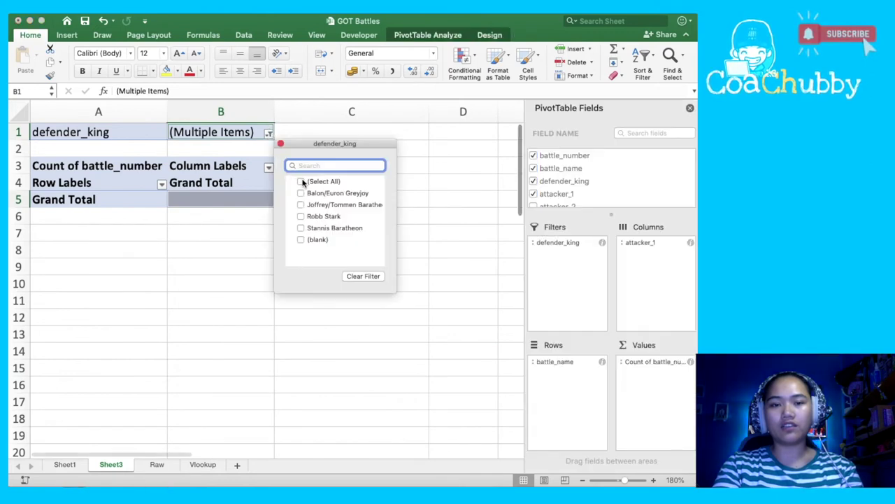
click(302, 181)
click(282, 306)
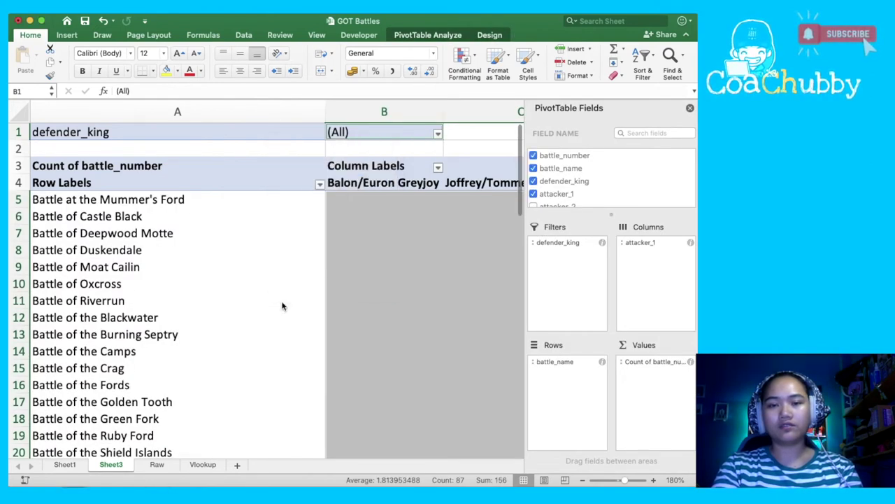
Examine the battle counts down the attacker columns for all defenders
scroll(262, 226, right, 5)
click(351, 301)
key(Down)
key(Down)
key(Down)
key(Down)
key(Down)
key(Down)
key(Down)
key(Down)
key(Down)
key(Down)
key(Down)
key(Down)
key(Down)
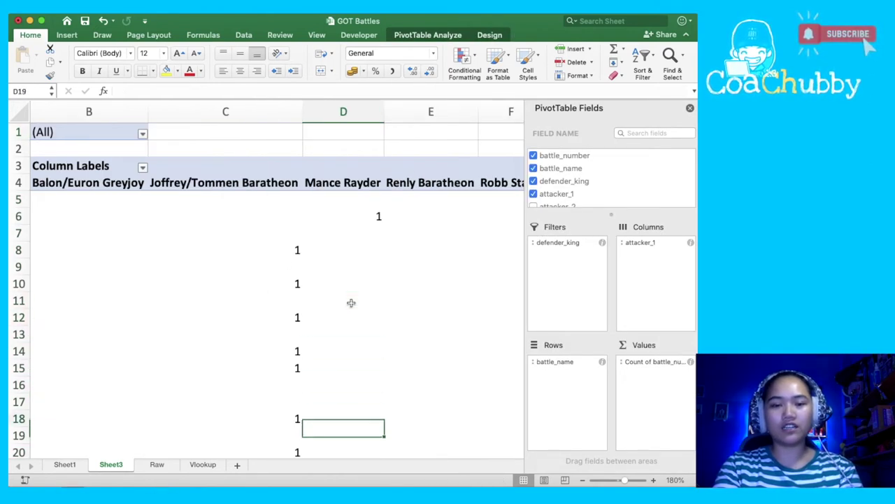
key(Down)
key(Down)
key(Down)
key(Down)
key(Down)
key(Down)
key(Down)
key(Down)
key(Down)
key(Down)
key(Down)
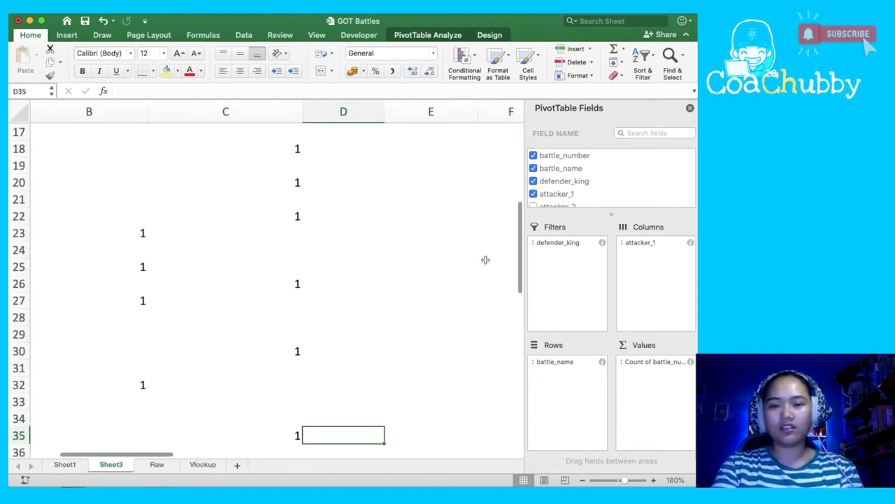
Set the sheet zoom to 150% and inspect the last battle names of the PivotTable, including the (blank) row
click(583, 480)
click(583, 480)
click(583, 480)
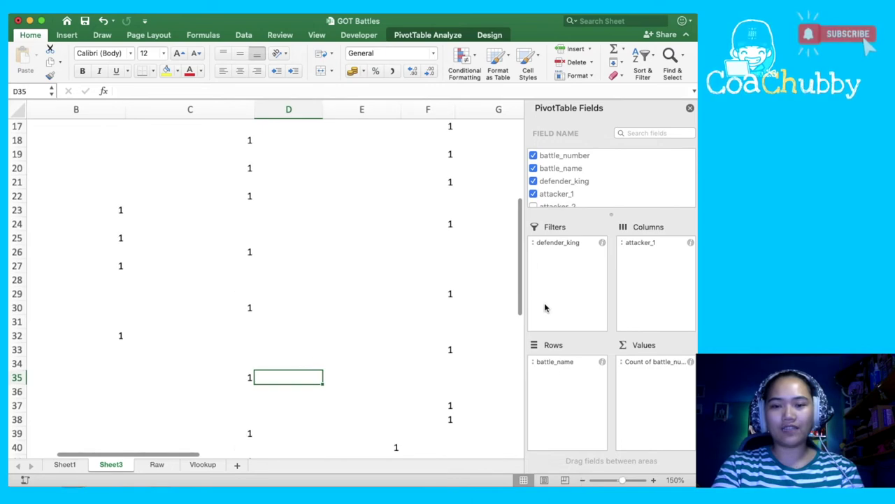
drag(518, 308, 516, 368)
key(Down)
key(Down)
key(Down)
key(Down)
key(Down)
key(Down)
key(Down)
key(Down)
key(Down)
key(Right)
key(Right)
key(Right)
key(Right)
key(Home)
key(Up)
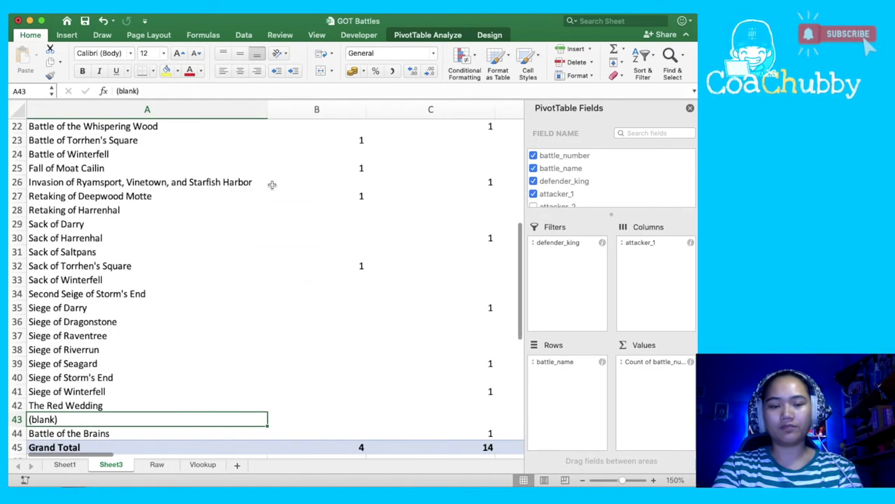
Filter the battle_name row labels with a label filter of Does Not Equal "(blank)"
key(ctrl+Up)
click(258, 143)
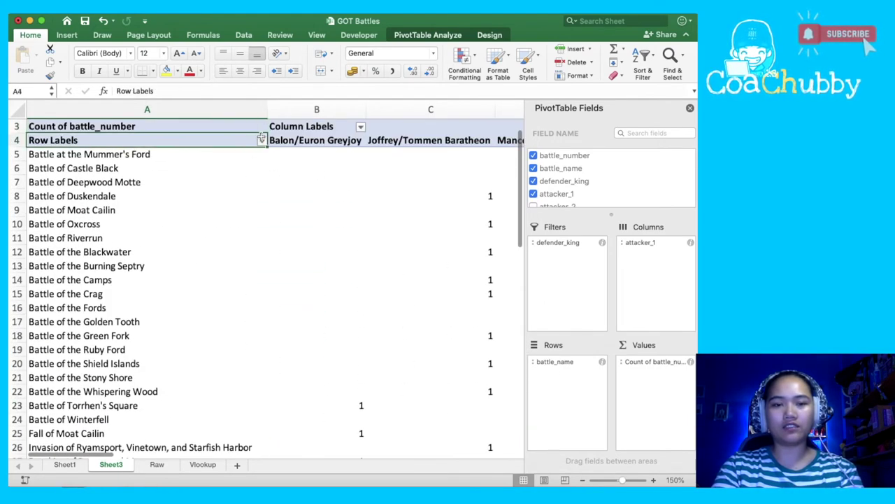
click(261, 142)
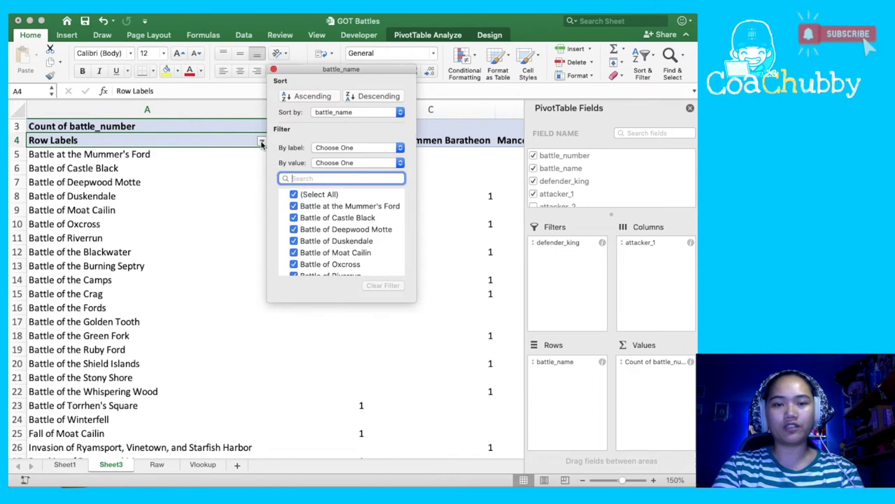
click(316, 149)
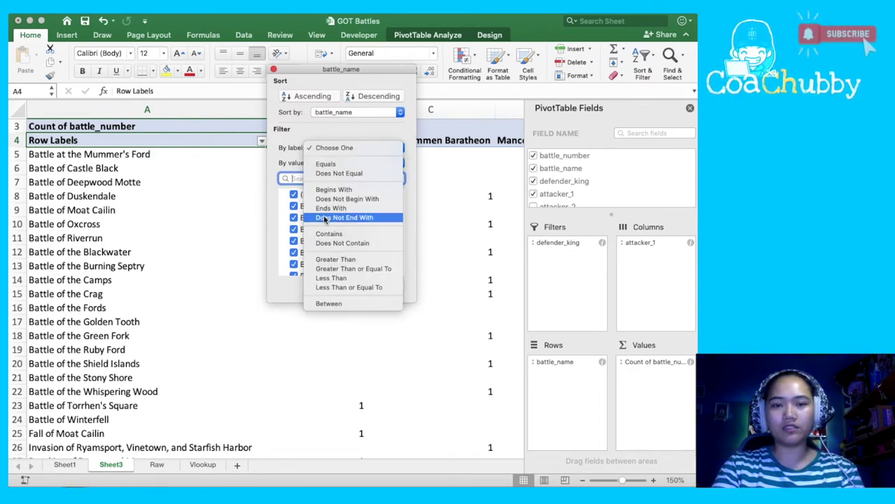
click(339, 173)
text((blan)
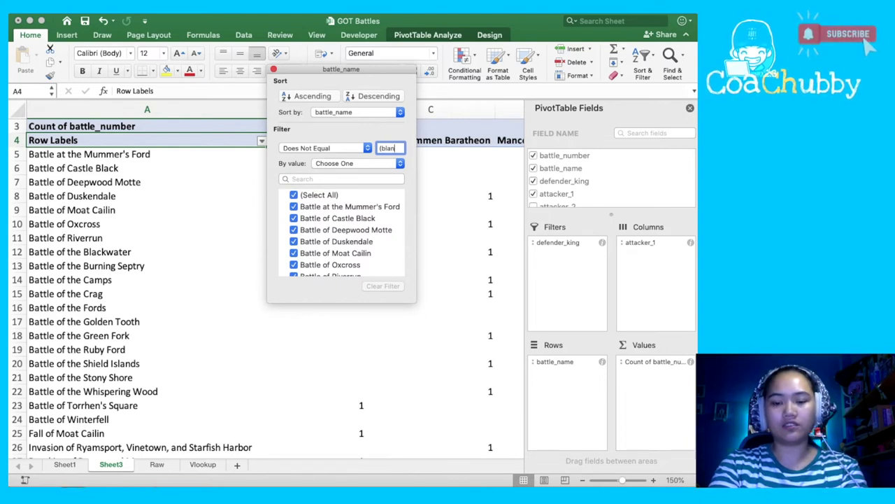
text(k))
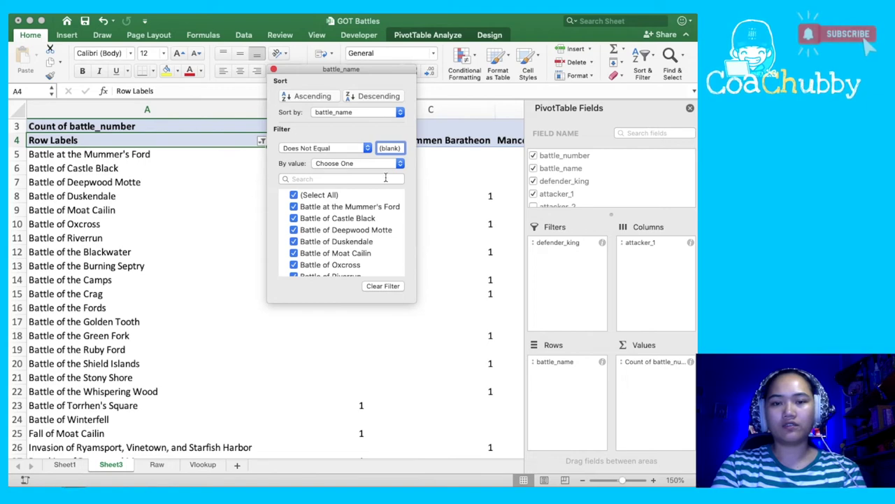
click(454, 172)
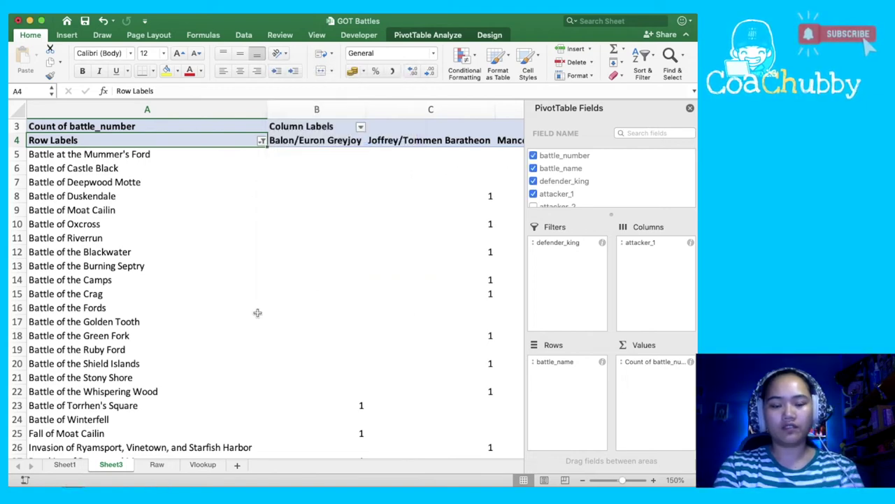
Check the last rows and the Grand Total column of the filtered PivotTable, and return to its header
key(ctrl+Down)
key(Up)
key(Right)
key(Right)
key(Right)
key(Right)
key(Right)
key(Right)
key(Right)
key(Right)
key(Right)
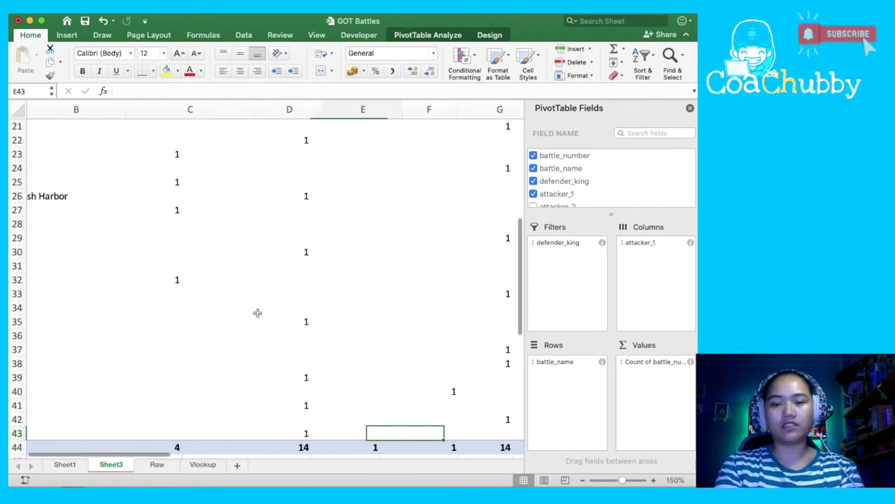
key(Left)
key(ctrl+Up)
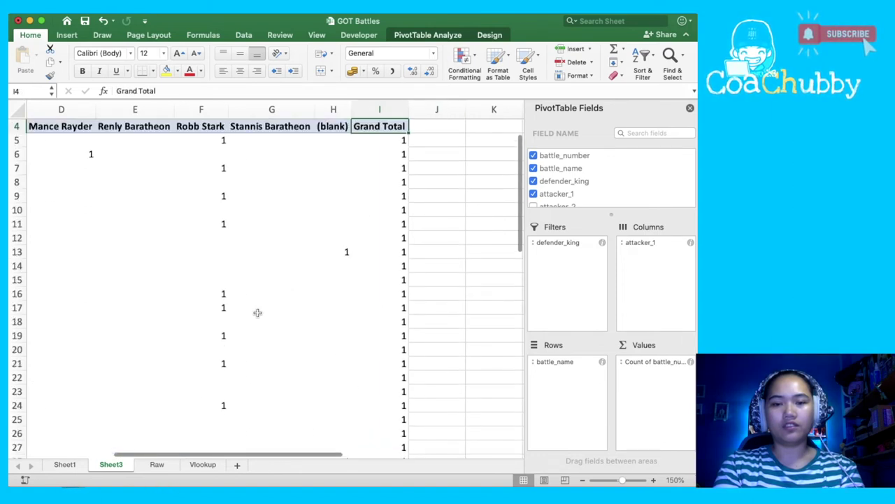
key(Left)
key(Left)
key(Right)
key(ctrl+Left)
key(ctrl+Up)
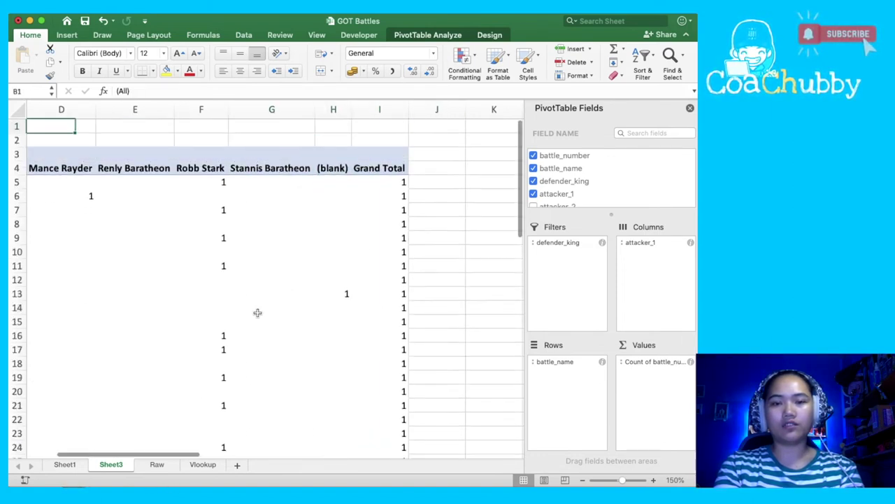
Refresh the PivotTable from the Mance Rayder column heading
key(Down)
key(Down)
click(290, 165)
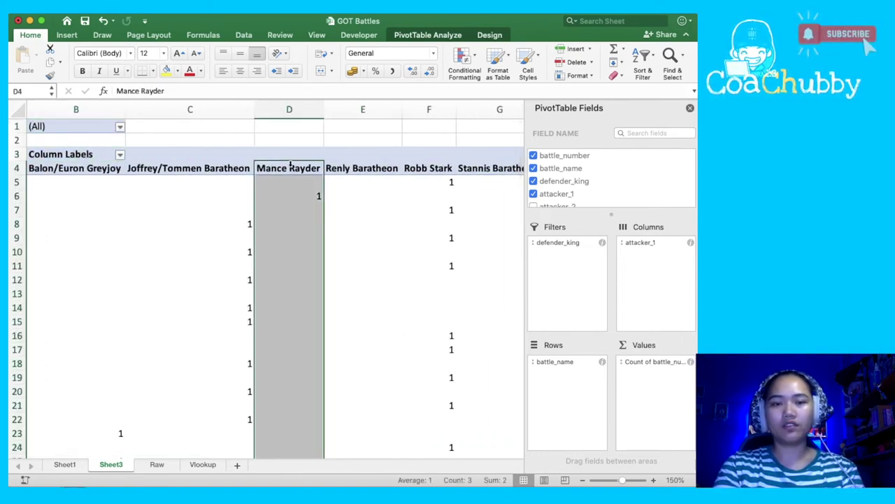
right_click(291, 165)
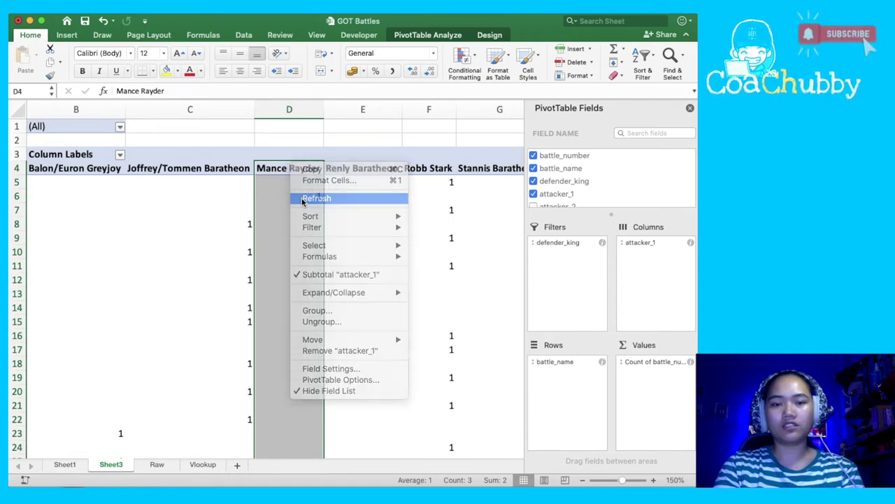
click(302, 197)
Show the details behind the count in cell H13, under the (blank) attacker column, on a new sheet
key(Right)
key(Right)
key(Right)
key(Right)
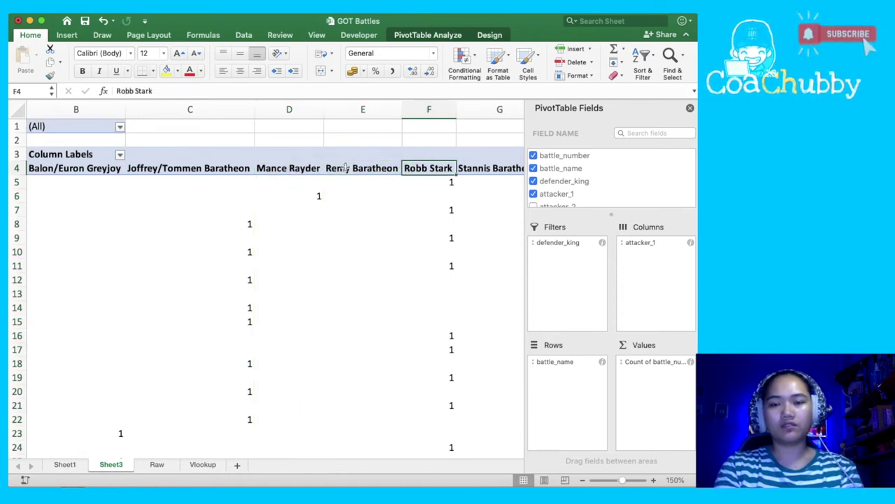
scroll(346, 168, right, 3)
click(343, 294)
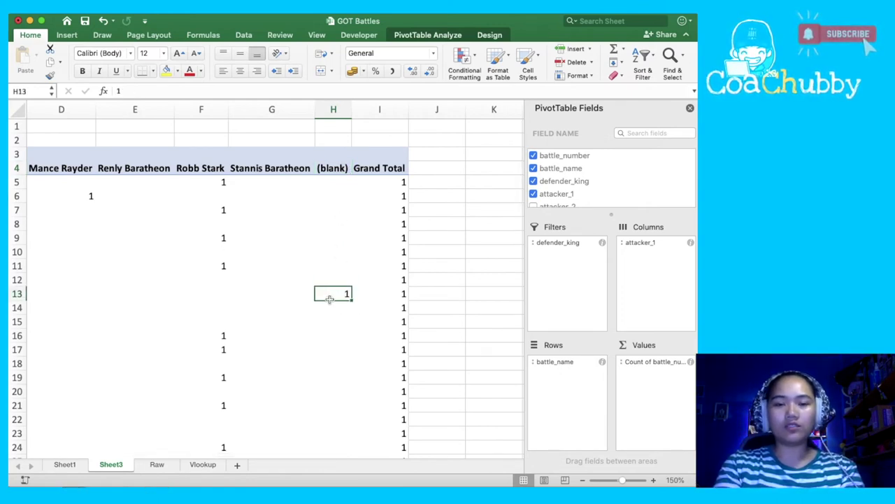
double_click(335, 293)
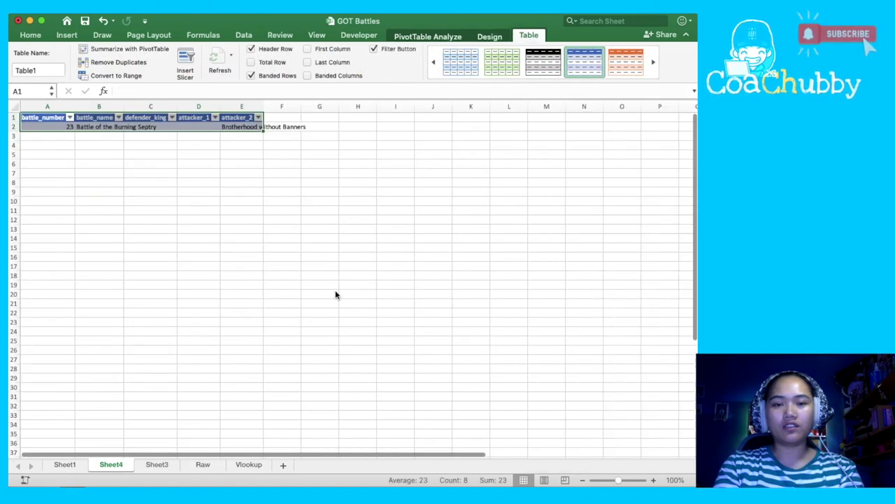
Return to Sheet3 and go back to the PivotTable's Row Labels header
click(157, 464)
key(Left)
key(Up)
key(Up)
key(Up)
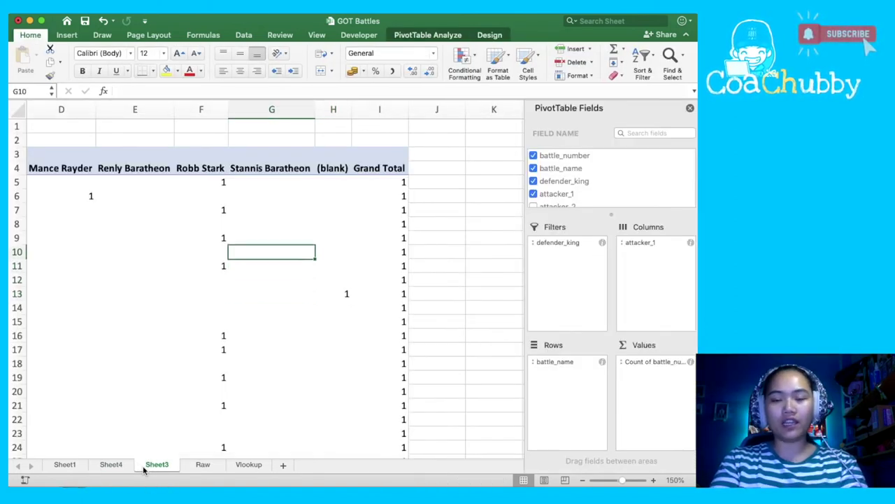
key(Up)
key(Up)
key(Up)
key(Up)
key(Up)
key(Up)
key(Home)
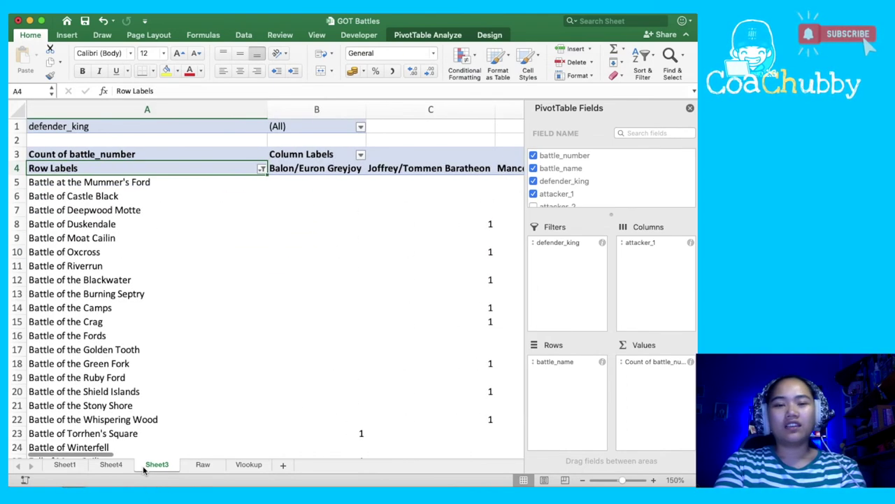
Read across the attacker_1 column headings from Balon/Euron Greyjoy to (blank)
key(Right)
key(Right)
key(Right)
key(Right)
key(Right)
key(Right)
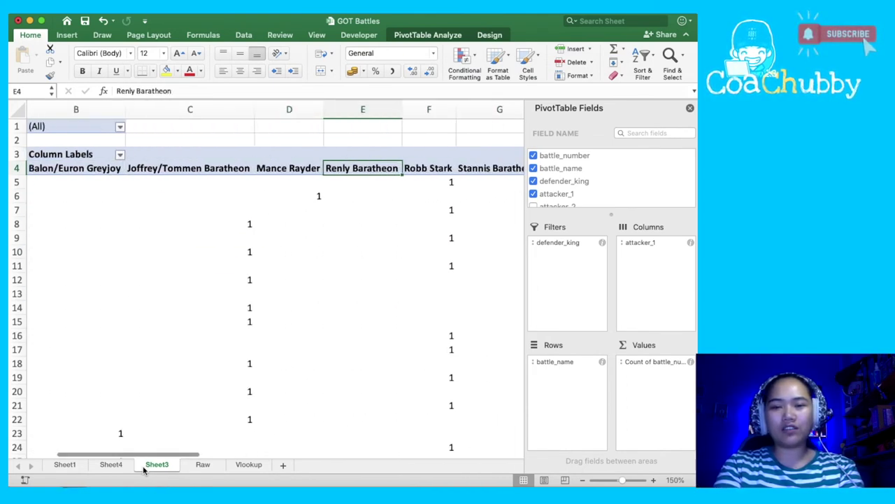
key(Right)
key(Home)
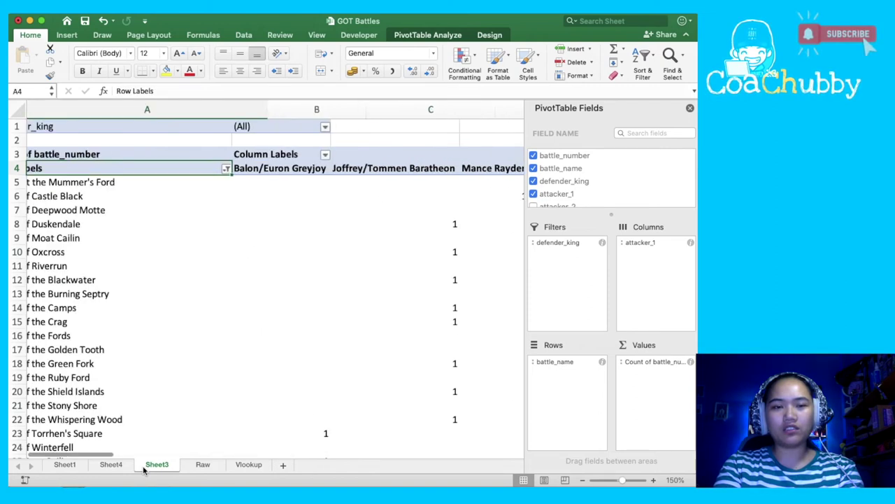
key(Right)
key(Right)
key(Right)
key(Right)
key(Right)
key(Right)
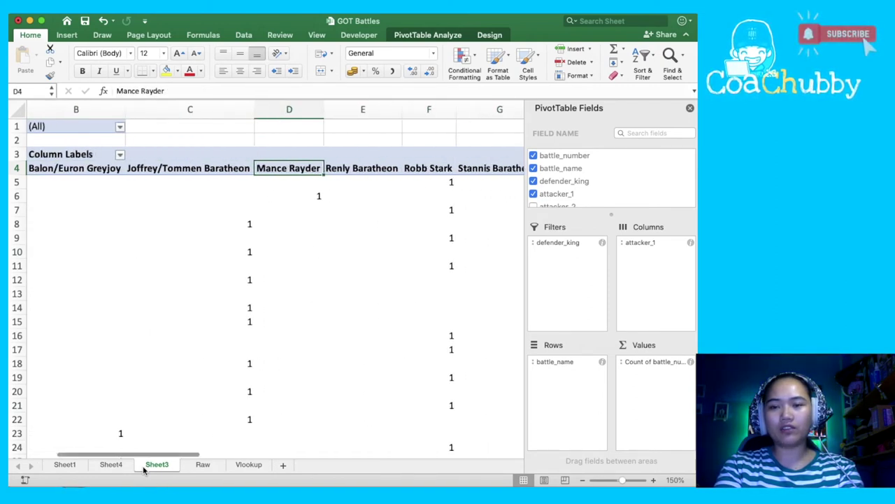
key(Right)
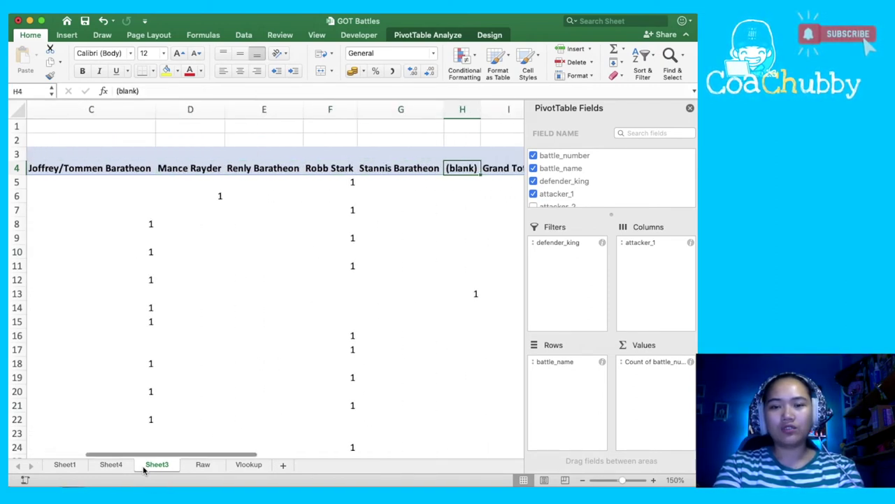
Follow the (blank) attacker column down to its count in the Battle of the Burning Septry row
key(Left)
key(Right)
key(Down)
key(Down)
key(Down)
key(Down)
key(Down)
key(Down)
key(Down)
key(Down)
key(Down)
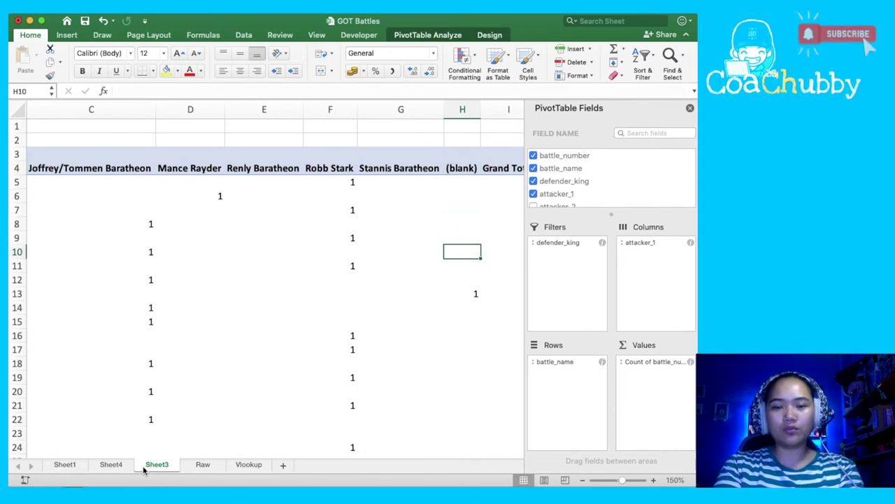
Trace the Battle of the Burning Septry row to its (blank) attacker count and extract the underlying record to another new sheet
key(Home)
key(Right)
key(Right)
key(Right)
key(Right)
key(Right)
key(Right)
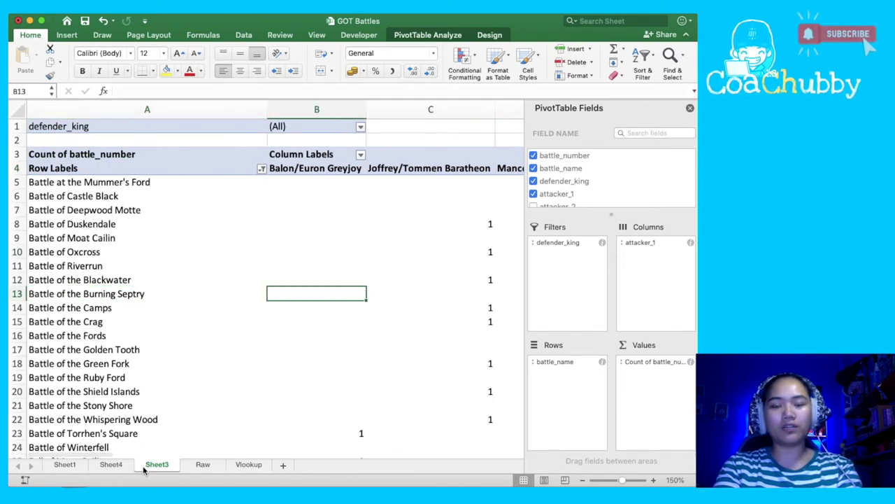
key(Right)
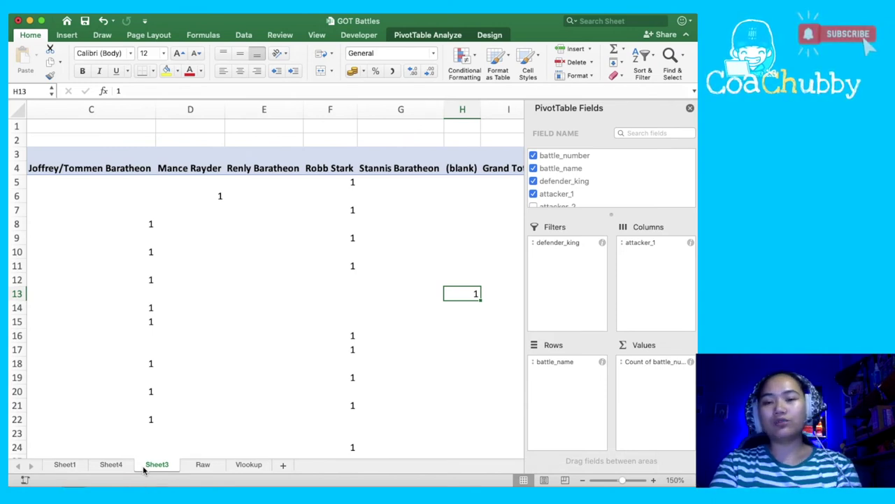
click(583, 481)
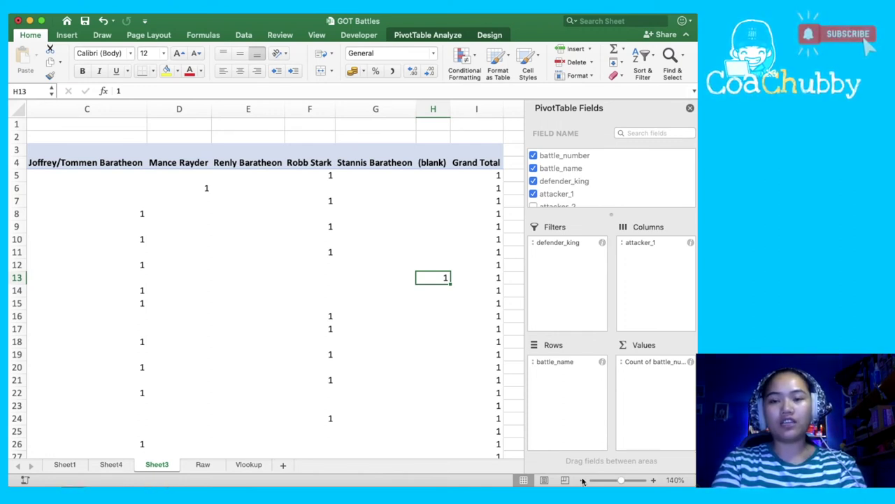
double_click(430, 279)
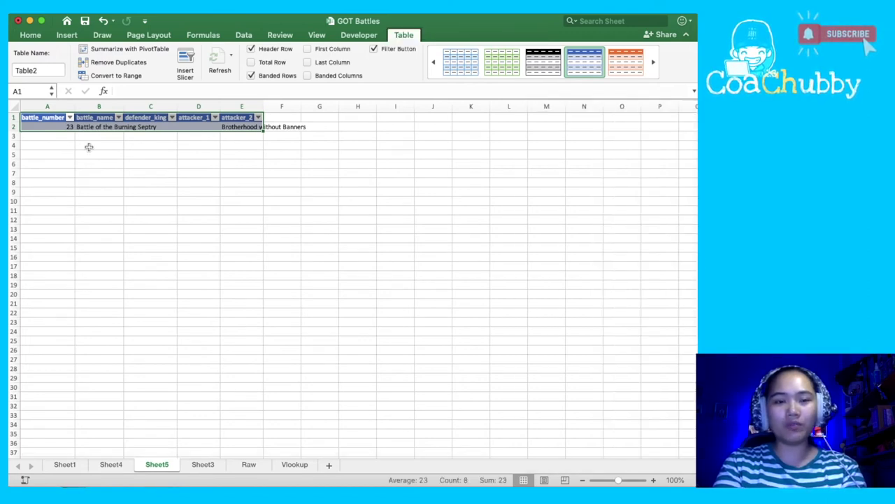
Read across the extracted Battle of the Burning Septry record, checking its battle number, name, defender_king and attacker_1 cells
click(49, 127)
key(Right)
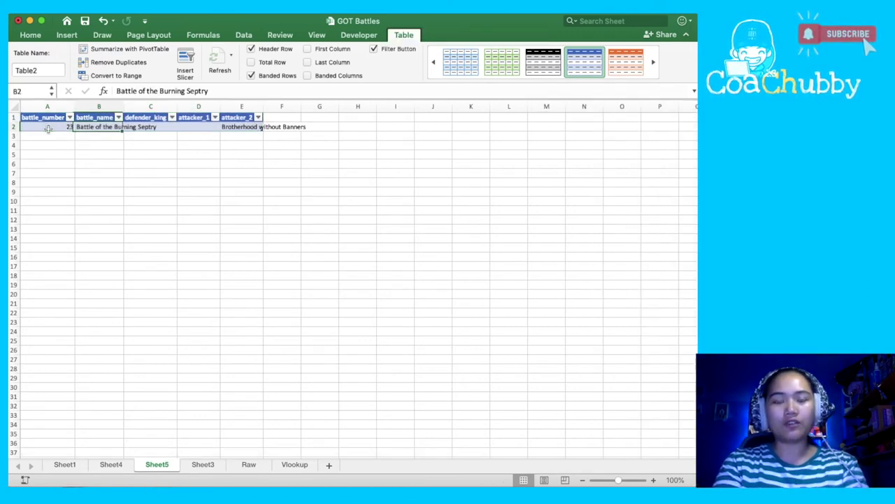
key(Left)
key(Right)
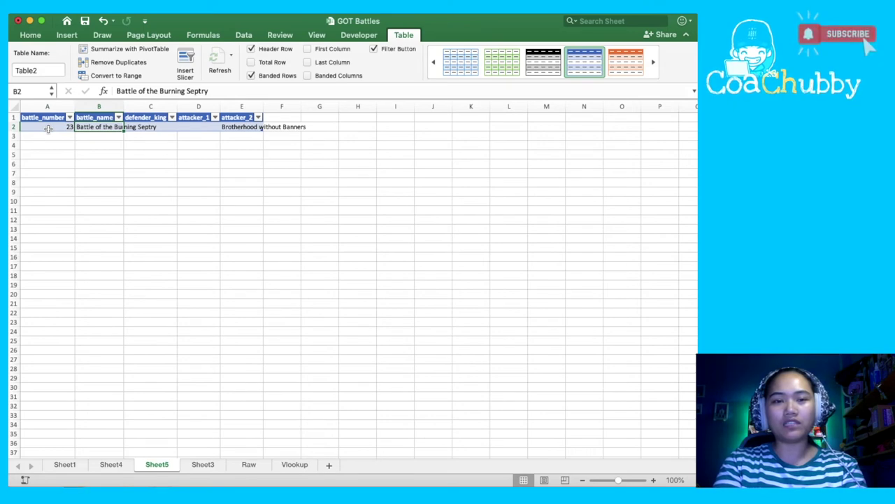
key(Right)
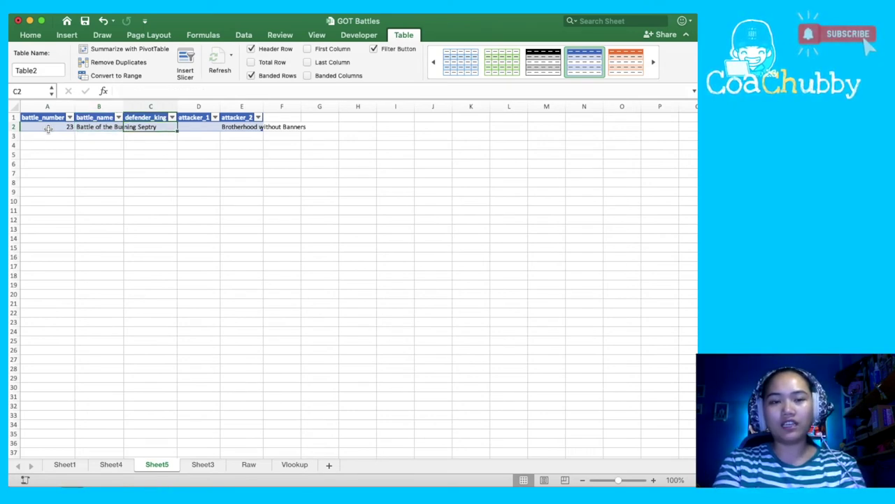
key(Right)
key(Left)
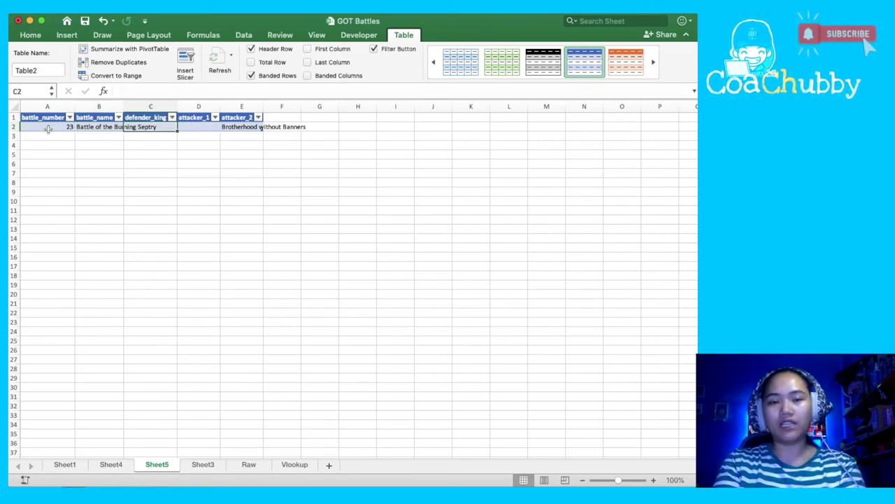
key(Right)
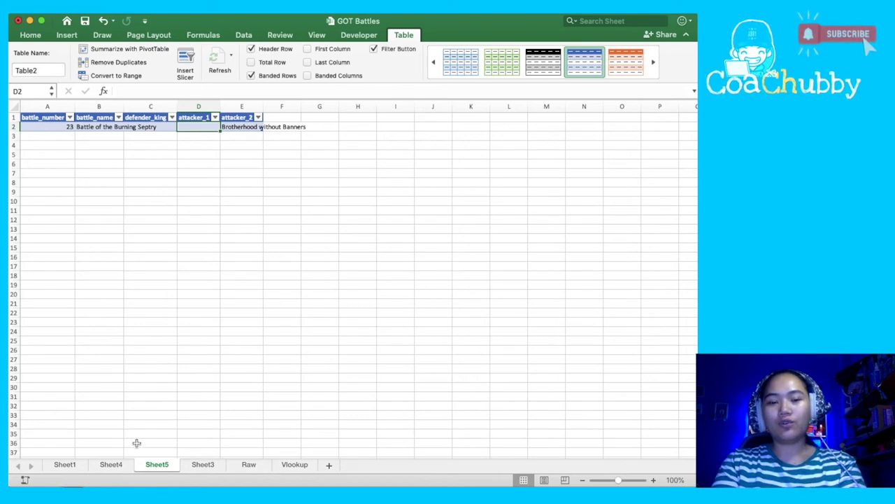
In the Raw sheet, copy the Battle of Duskendale's defender and attacker_1 values into the empty cells of the Battle of the Burning Septry row
click(248, 466)
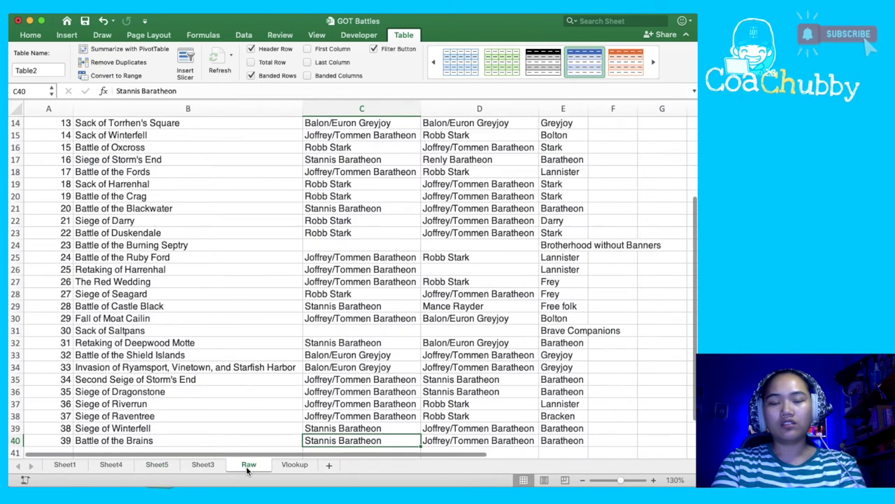
click(42, 246)
key(Right)
key(Right)
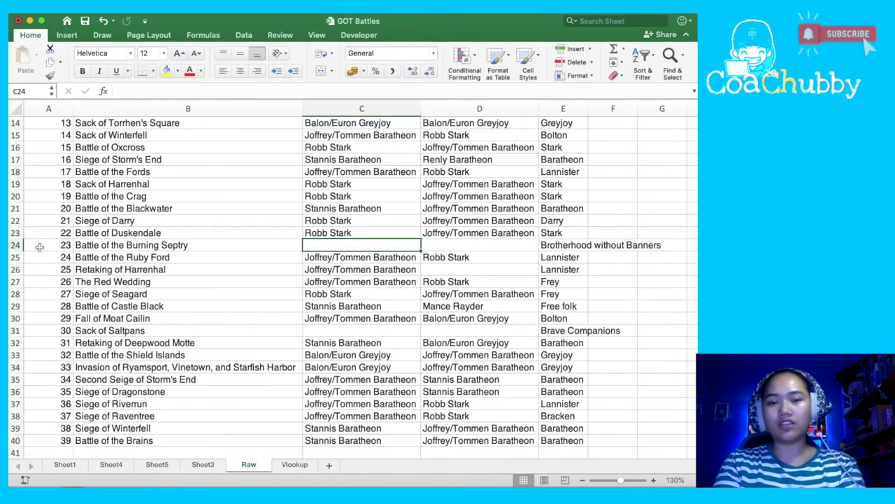
key(Up)
key(shift+Right)
key(ctrl+c)
key(Down)
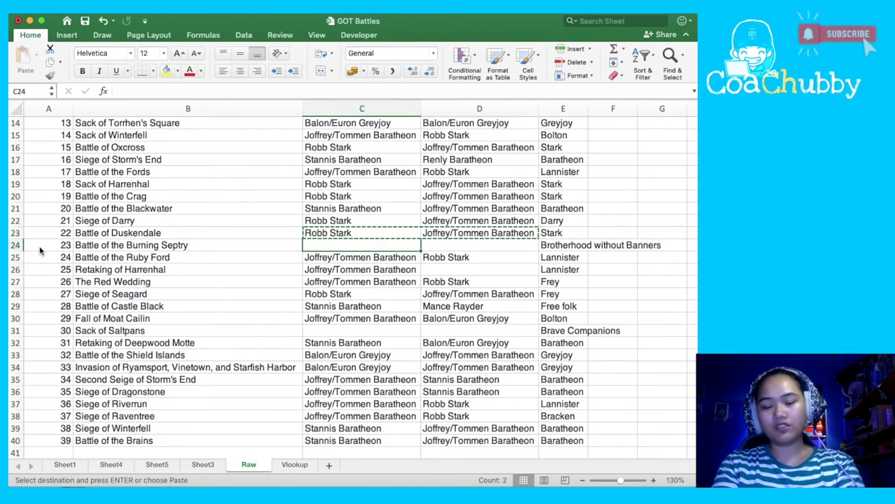
key(ctrl+v)
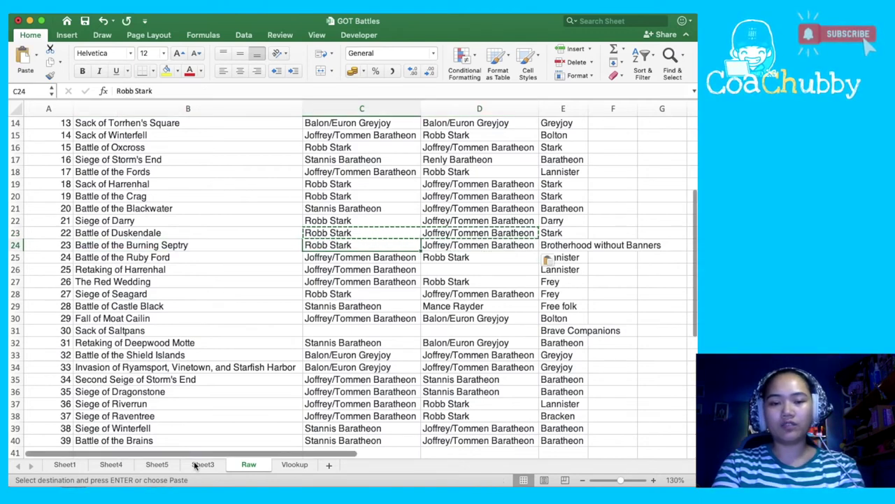
Return to the PivotTable on Sheet3 and refresh it with the edited source data
click(154, 465)
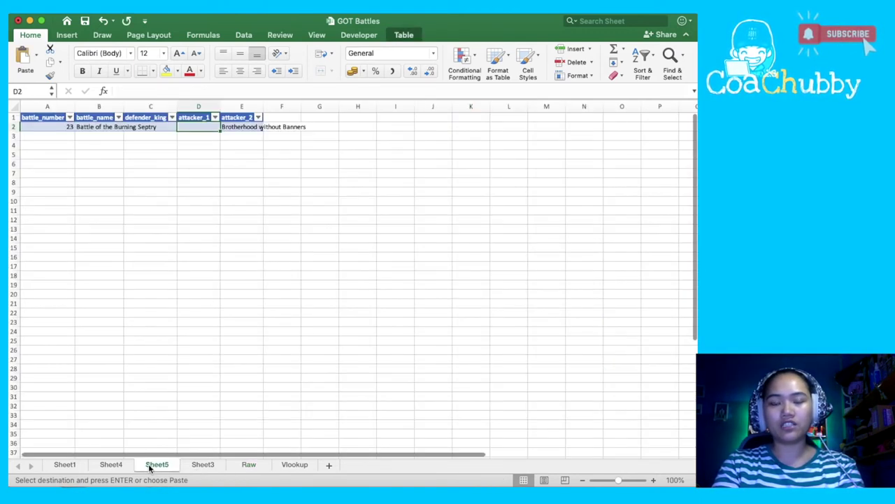
click(114, 465)
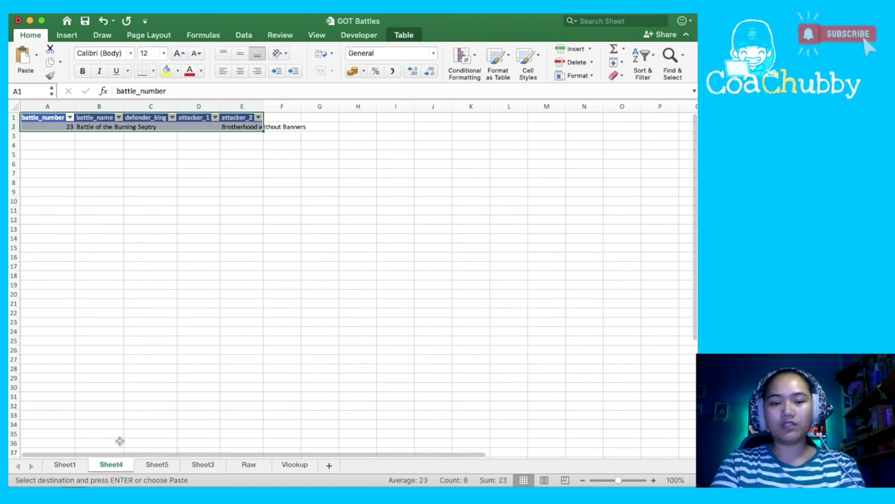
click(200, 466)
click(176, 250)
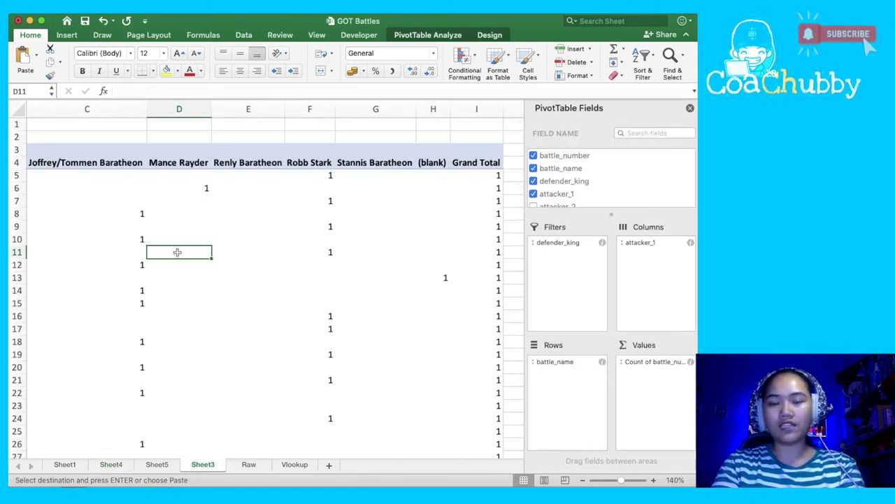
right_click(177, 255)
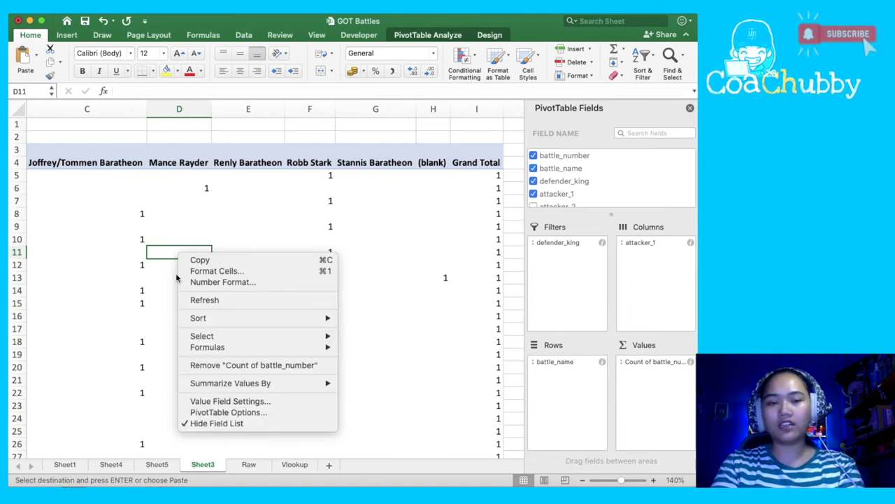
click(221, 306)
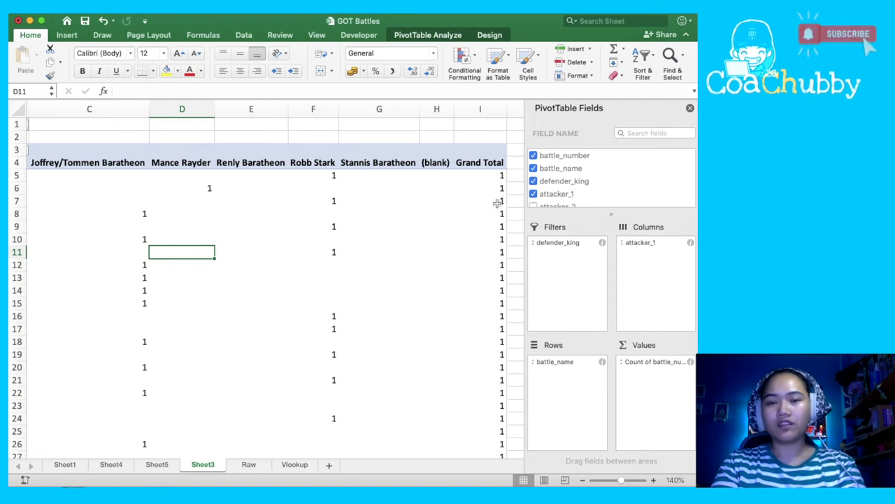
Scan the (blank) attacker column from its first row to its total to locate the battles without an attacker
click(436, 174)
key(super+Down)
key(super+Down)
key(super+Down)
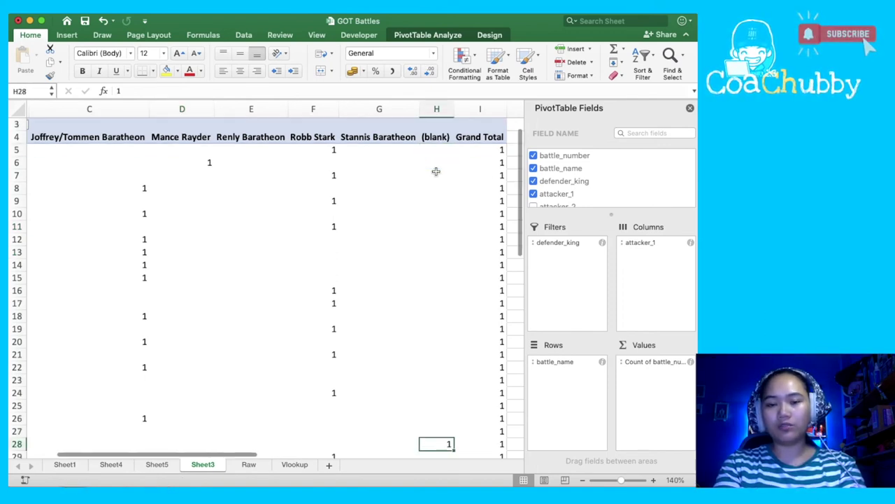
key(super+Up)
key(super+Up)
key(super+Up)
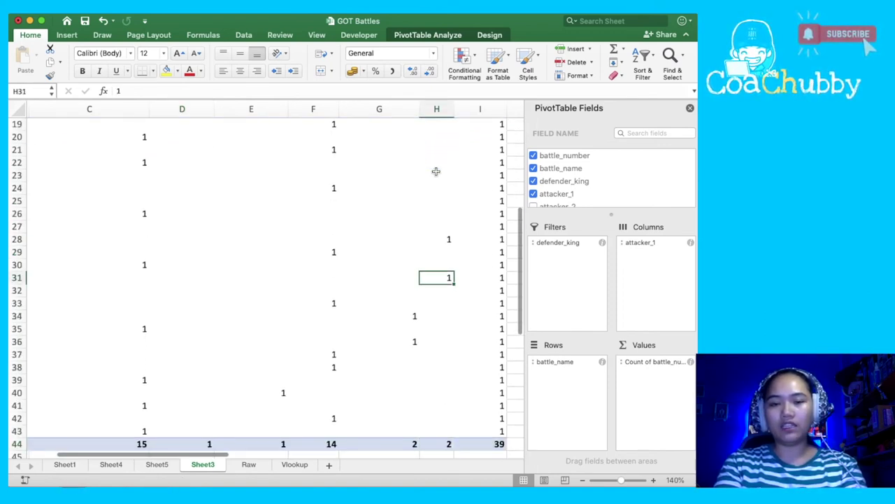
key(super+Down)
key(super+Down)
key(super+Down)
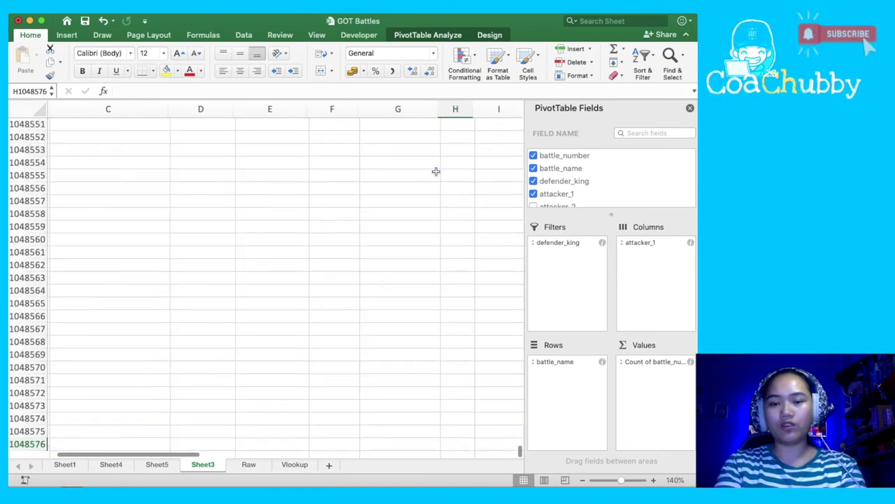
Go back to the first count in the (blank) attacker column, in row 28, and extract its source record to a new sheet
key(super+Up)
key(super+Up)
key(super+Up)
key(super+Down)
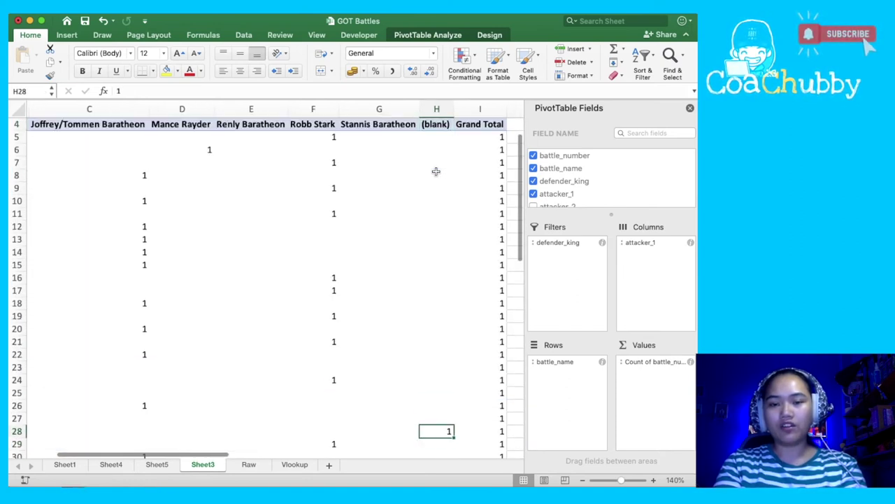
double_click(433, 431)
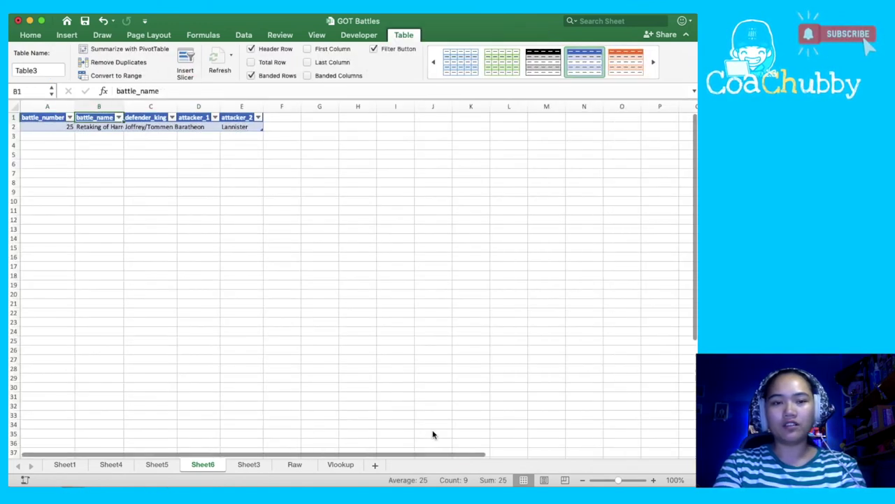
Check the attacker_1 cell of the extracted battle 25 record and widen the attacker_1 and defender_king columns
key(Right)
key(Down)
key(Right)
key(Right)
key(Left)
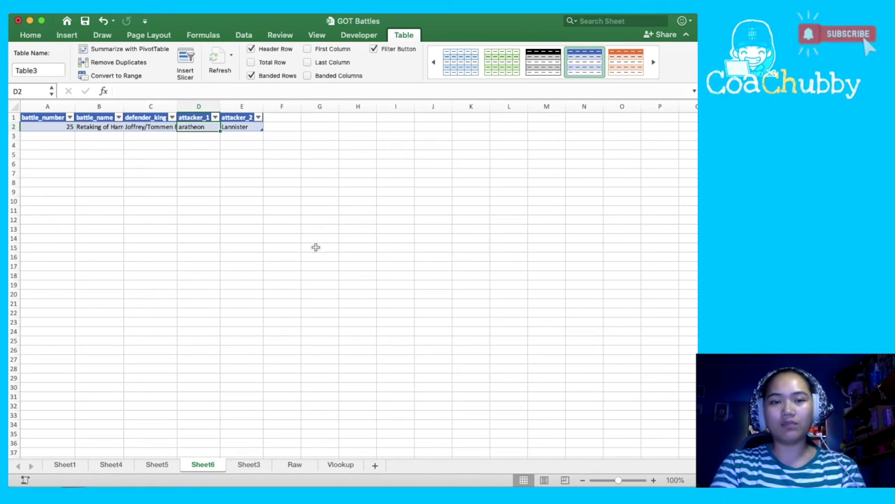
drag(220, 106, 273, 106)
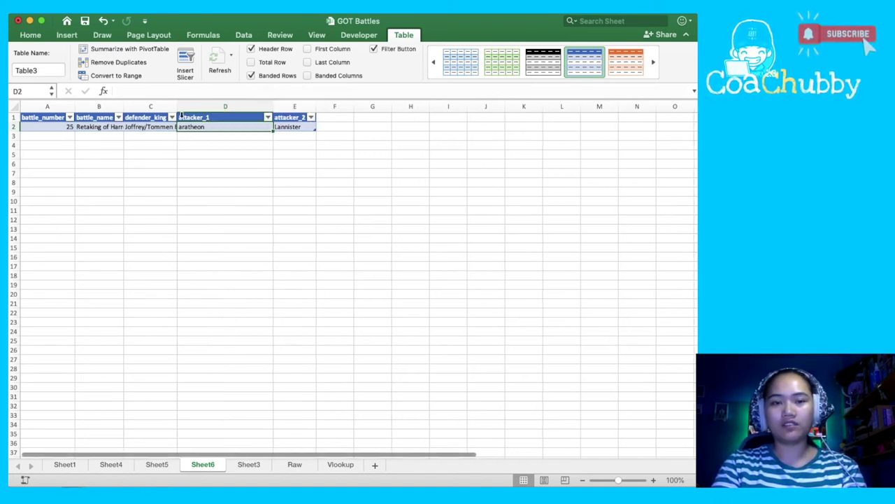
drag(177, 106, 208, 107)
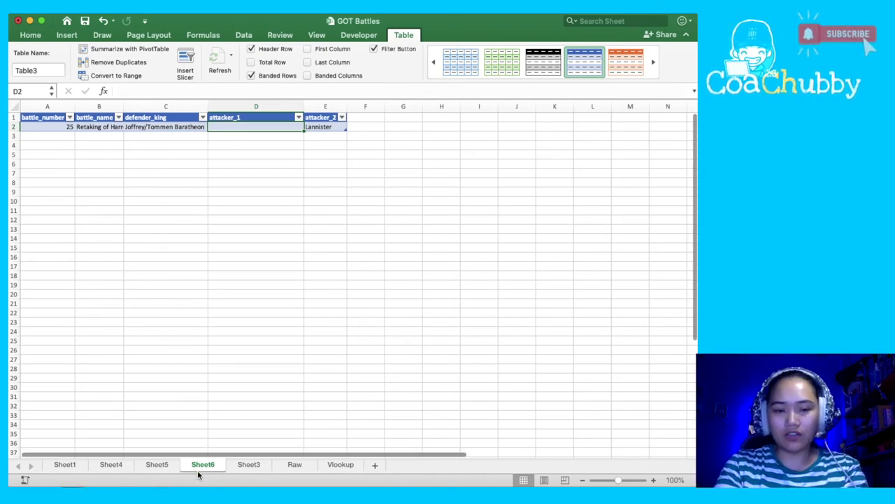
Glance at the Raw data, return to Sheet3, and swap battle_name into the PivotTable's Filters area and defender_king into Rows
click(295, 464)
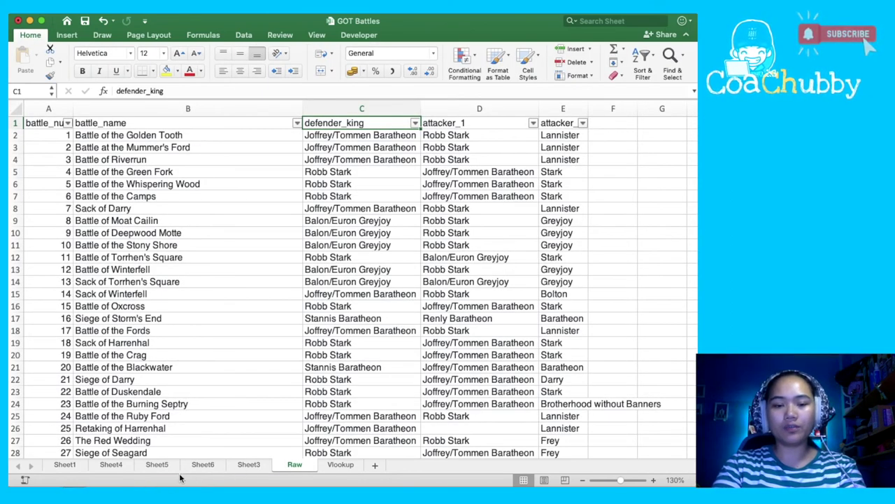
click(238, 466)
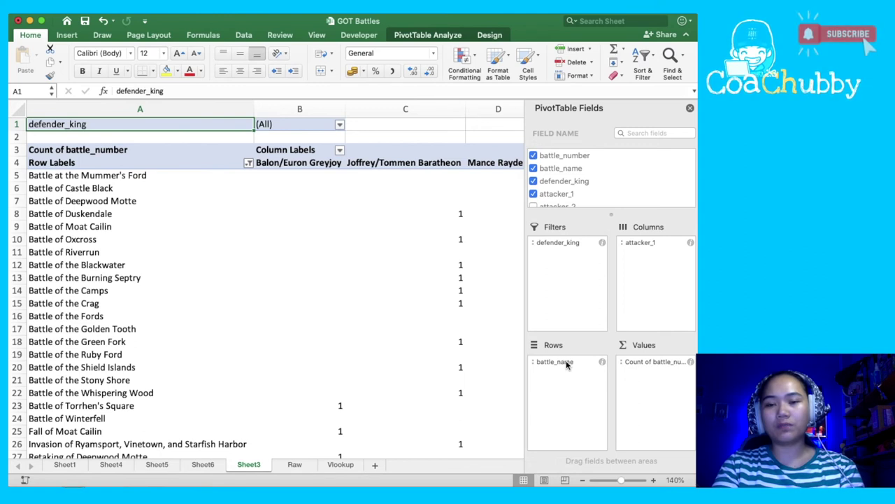
drag(566, 363, 570, 253)
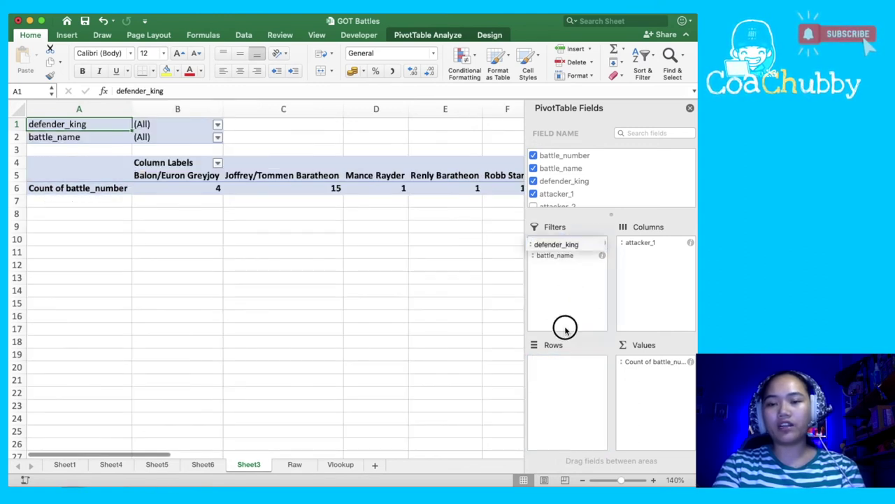
drag(566, 328, 574, 385)
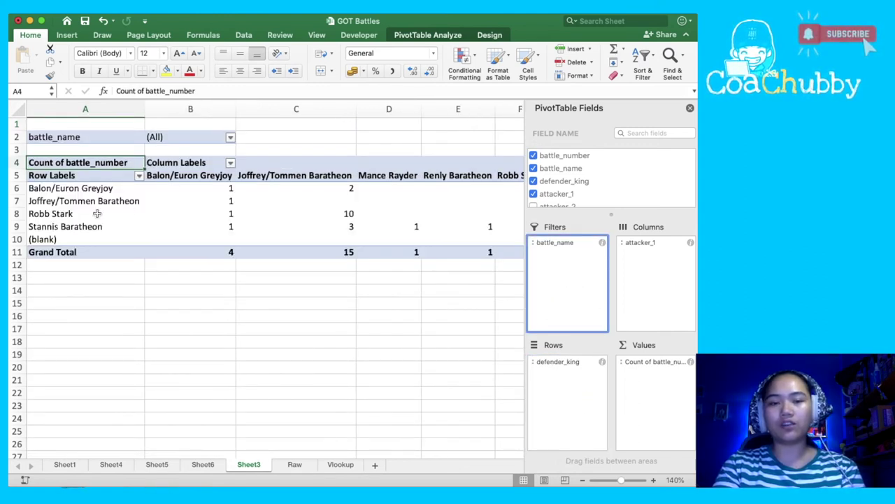
Extract the records behind defender Robb Stark's count for attacker Joffrey/Tommen Baratheon to a new sheet and fit its attacker_1 column width
click(334, 214)
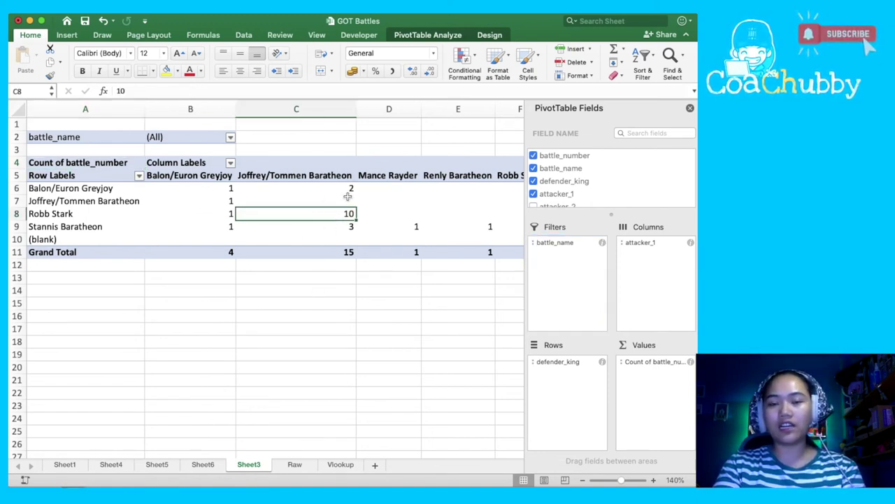
double_click(332, 214)
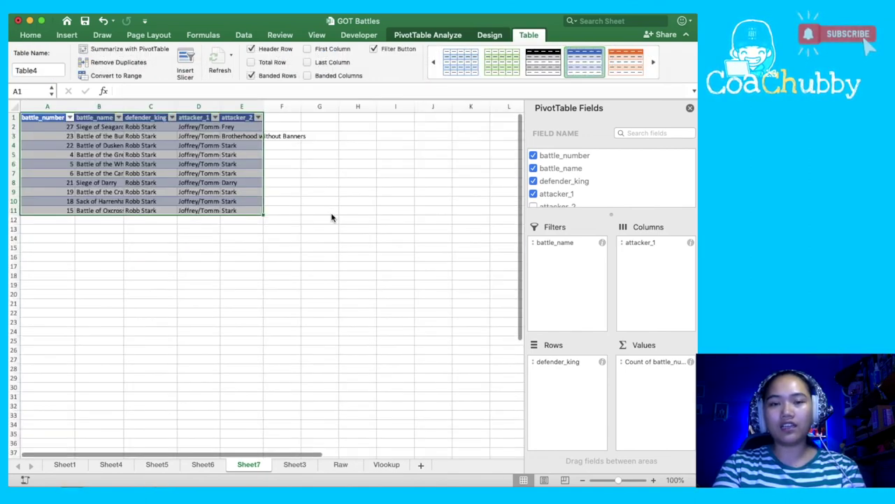
click(135, 170)
drag(33, 119, 235, 211)
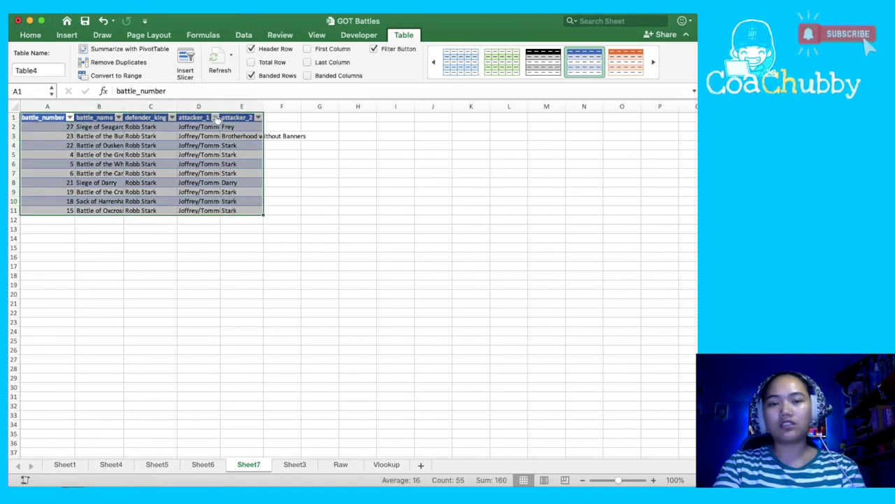
double_click(221, 104)
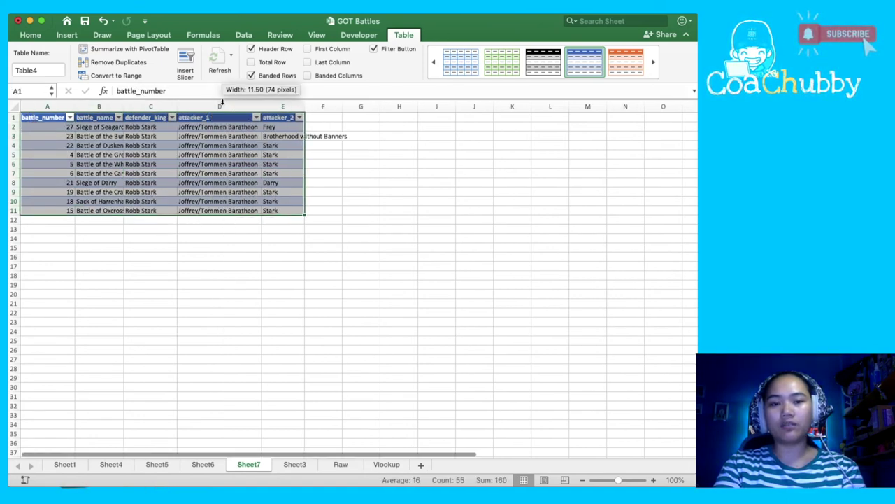
Review the extracted Robb Stark records at 150% zoom and delete their sheet, Sheet7
click(653, 480)
click(653, 479)
click(653, 480)
click(653, 480)
click(653, 480)
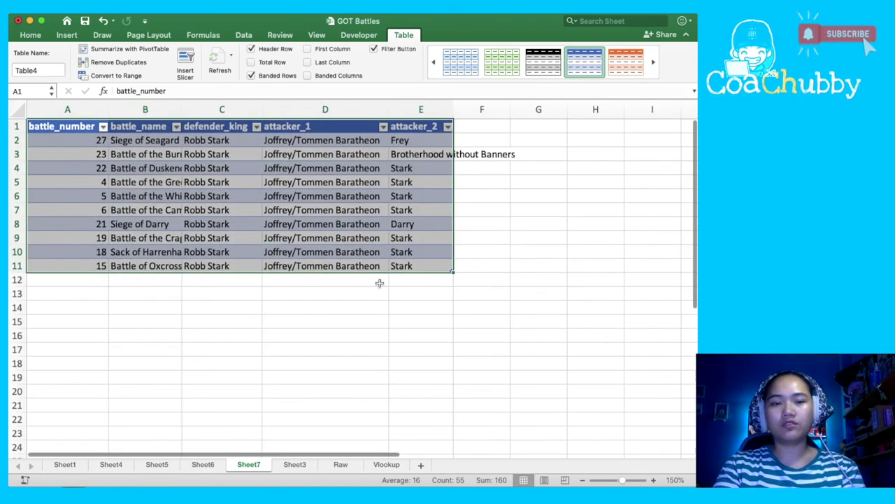
click(276, 221)
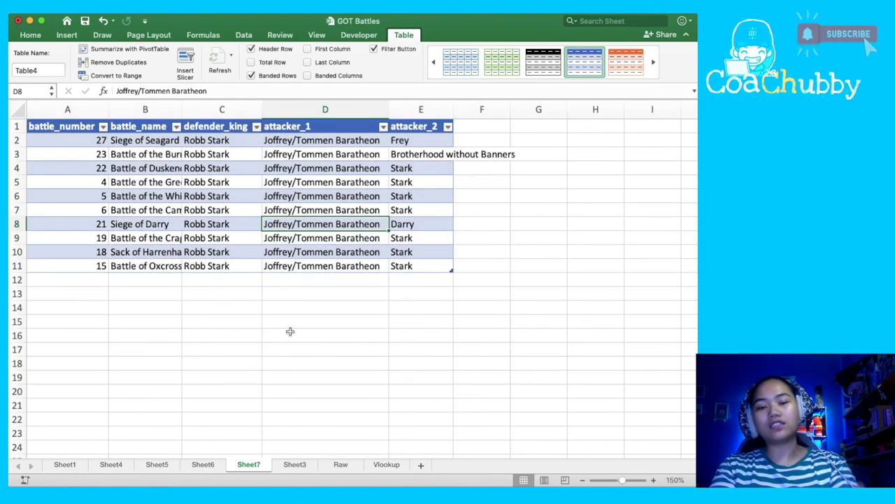
right_click(252, 463)
click(277, 459)
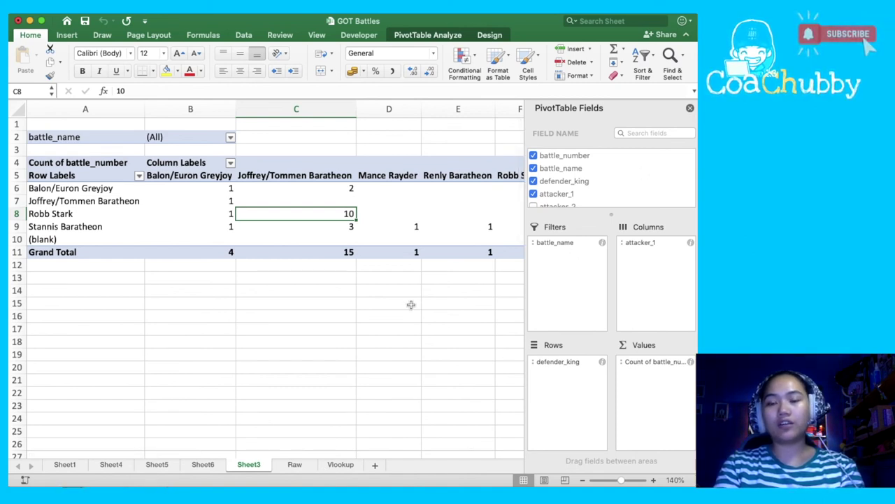
Trace the Joffrey/Tommen Baratheon and Balon/Euron Greyjoy attacker headings to their counts in the Balon/Euron Greyjoy defender row
key(Up)
key(Up)
key(Up)
key(Up)
key(Down)
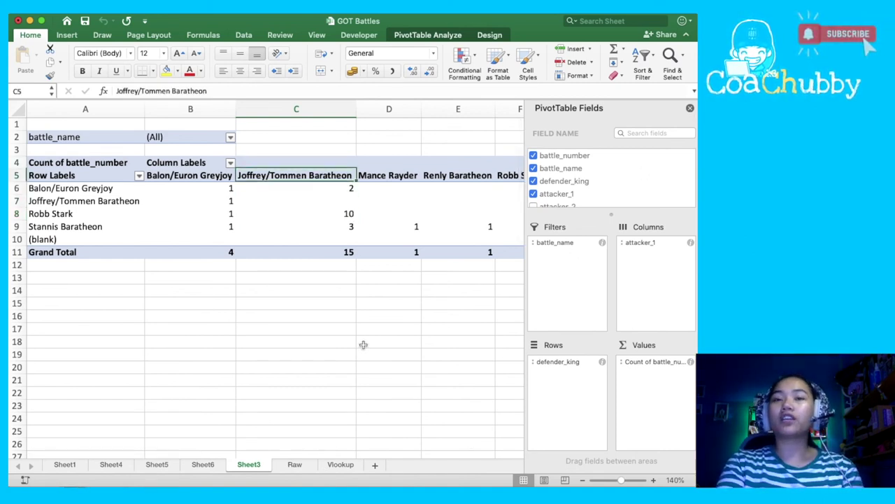
key(Down)
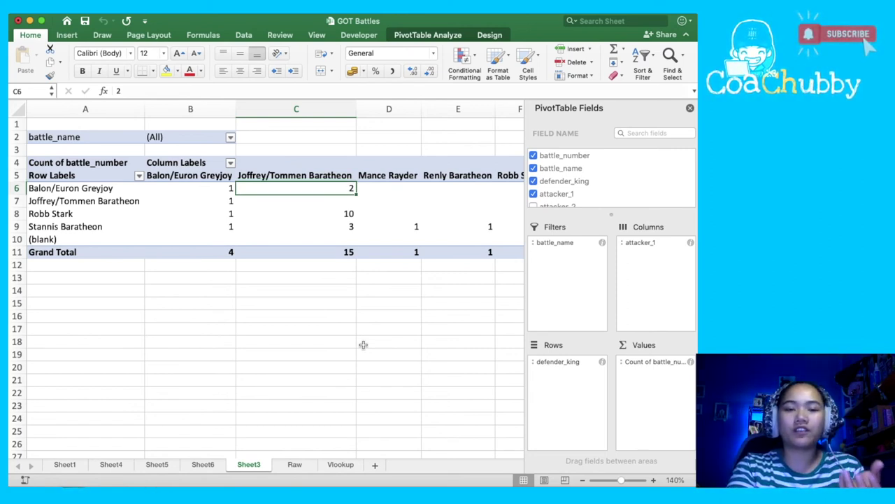
key(Left)
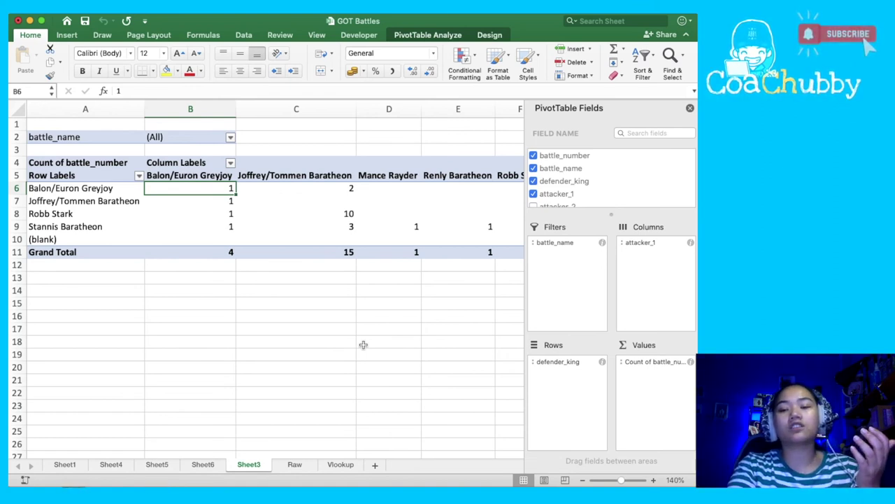
key(Up)
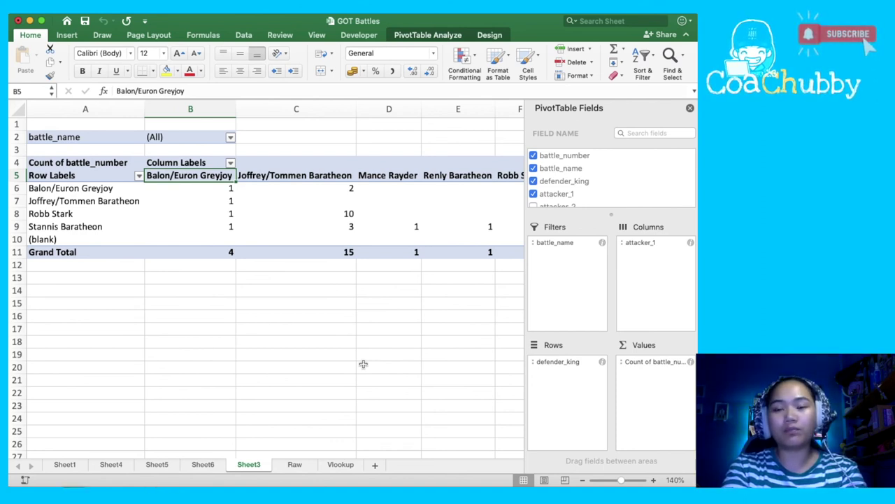
Nest attacker_1 and attacker_2 beneath defender_king in the PivotTable's Rows area, with the sum of battle_number as the value
drag(640, 242, 558, 371)
mouse_move(654, 362)
mouse_down()
mouse_move(640, 259)
mouse_move(650, 367)
mouse_up()
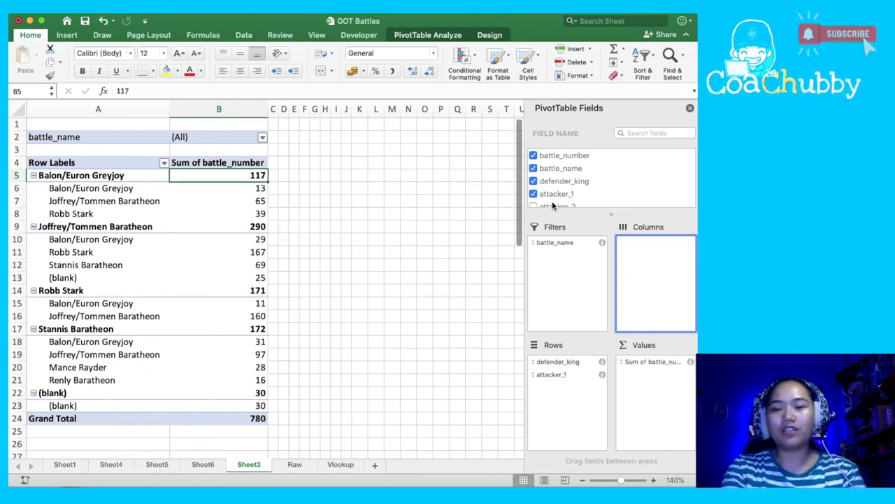
drag(553, 206, 564, 402)
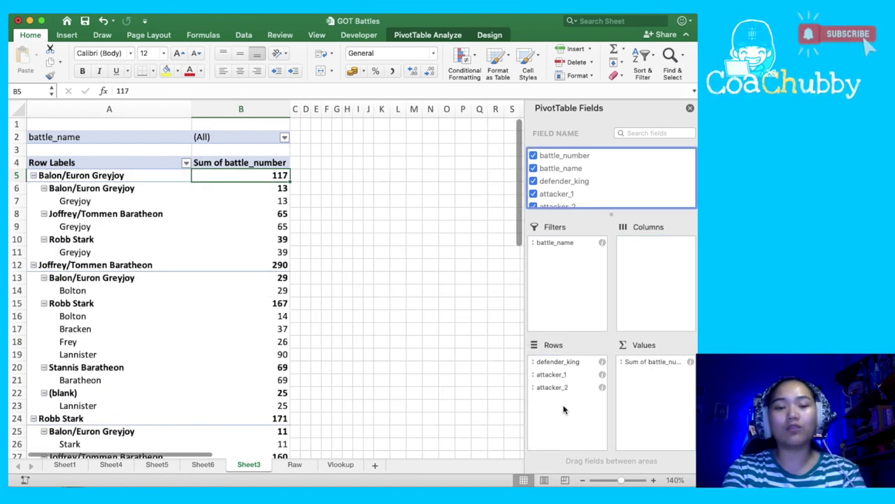